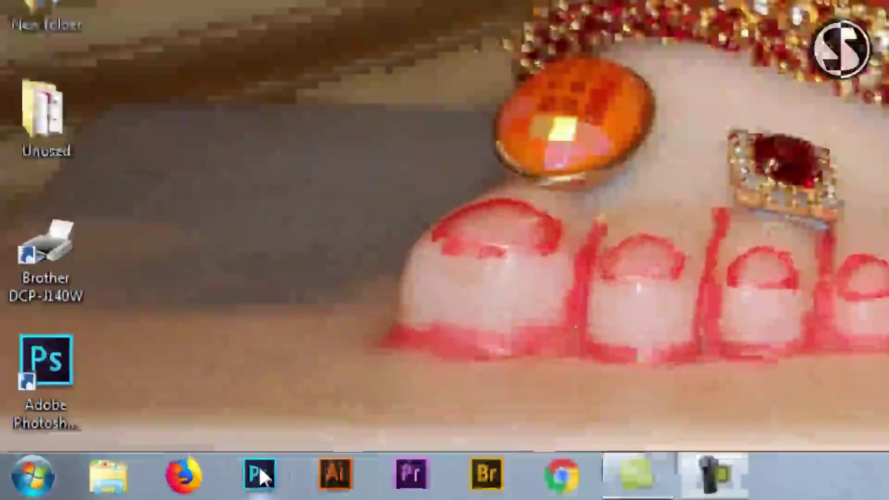
# Step: Launch Photoshop and open image 001 from D:\Shivam Foto\2018_03_14
pyautogui.click(101, 490)
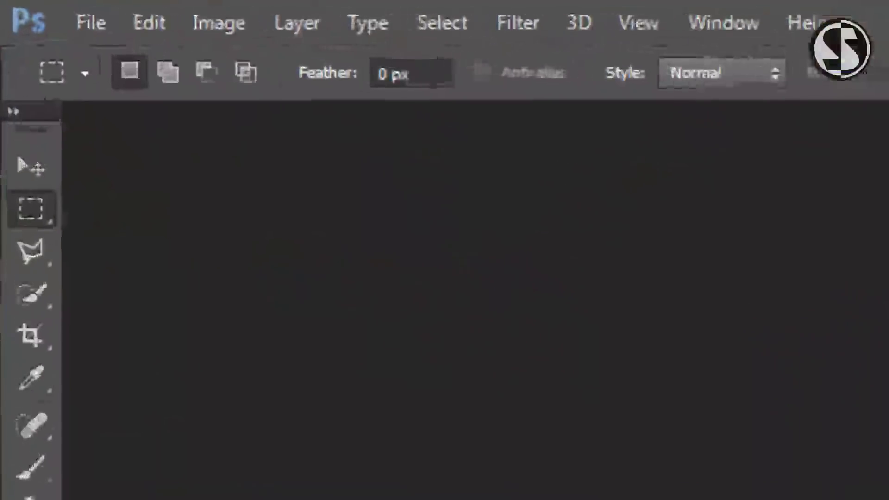
pyautogui.click(92, 25)
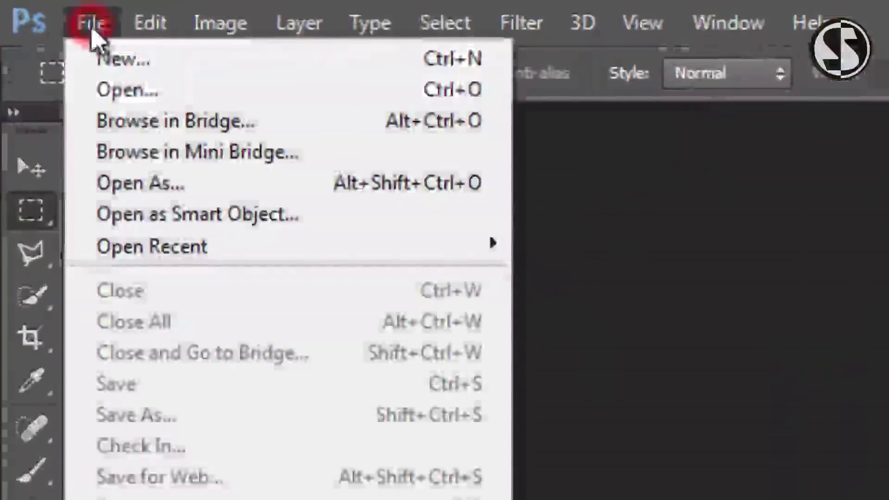
pyautogui.click(122, 95)
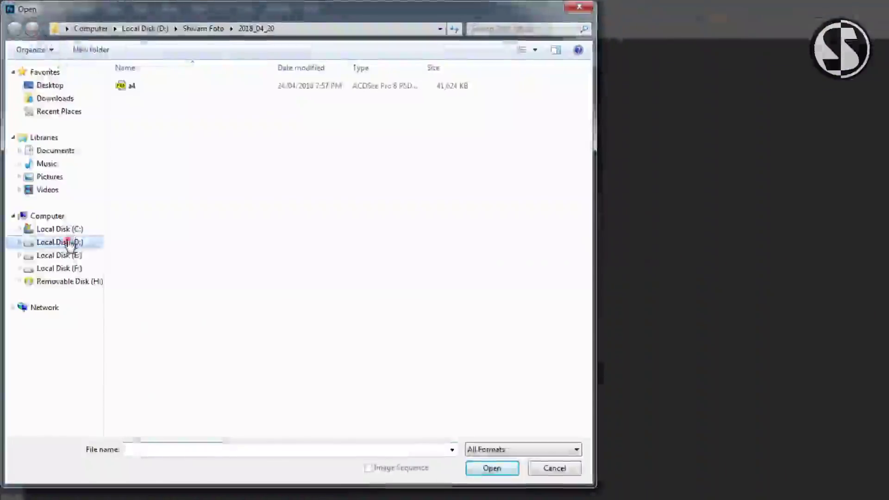
pyautogui.click(70, 243)
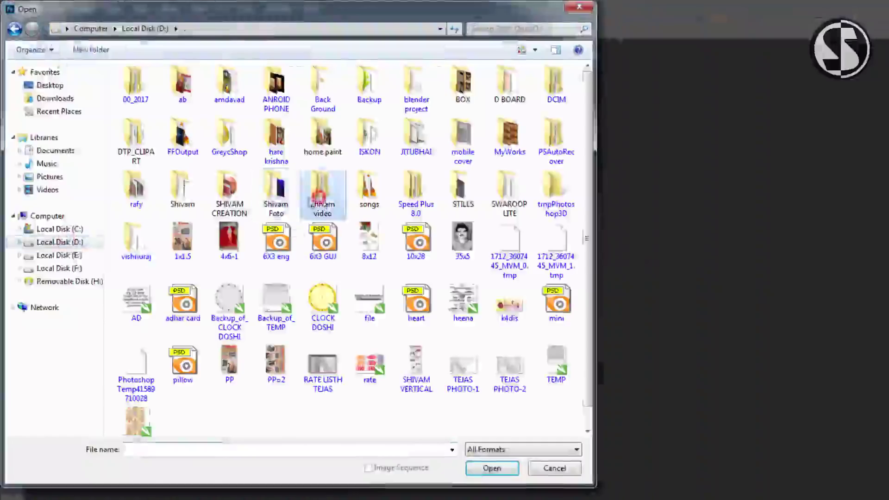
pyautogui.doubleClick(276, 195)
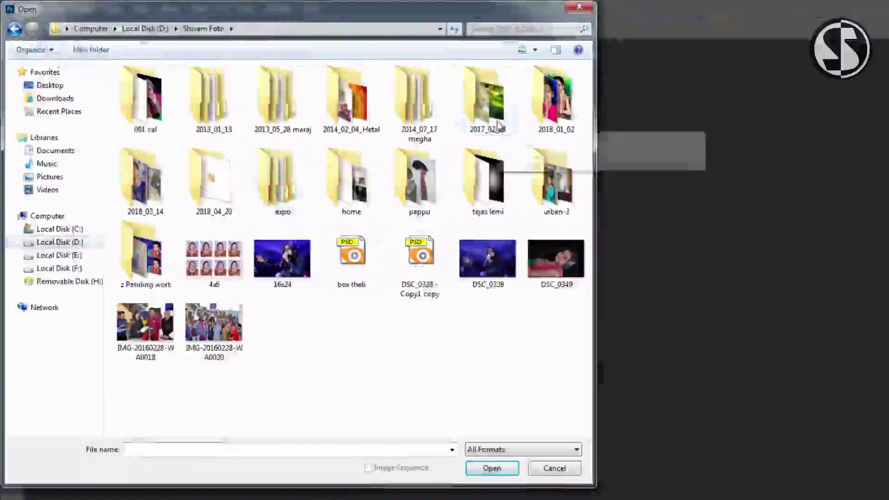
pyautogui.doubleClick(155, 186)
pyautogui.click(156, 108)
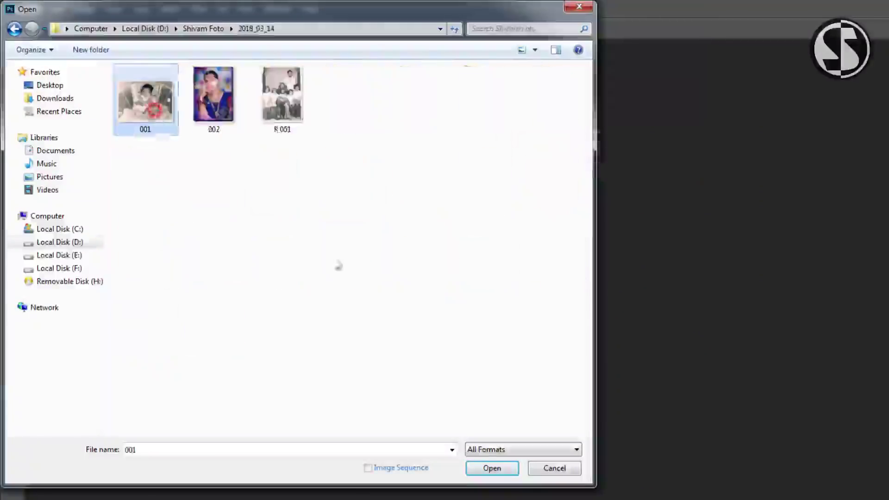
pyautogui.click(491, 469)
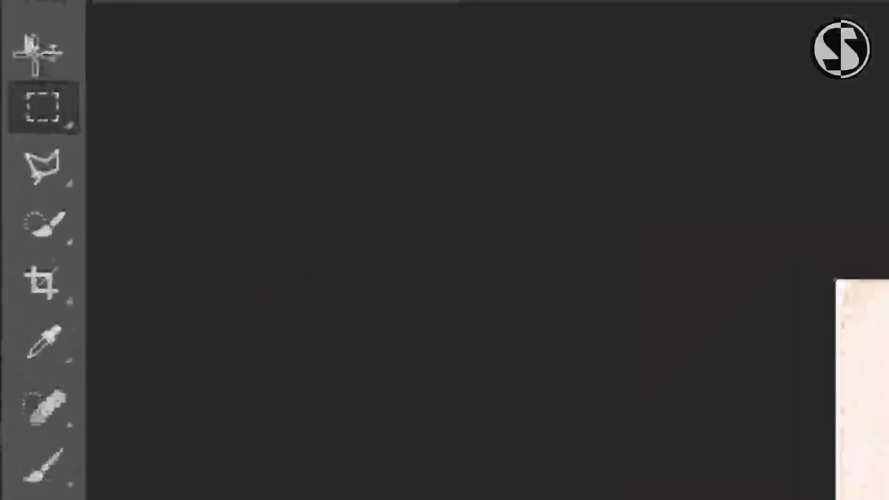
pyautogui.click(9, 48)
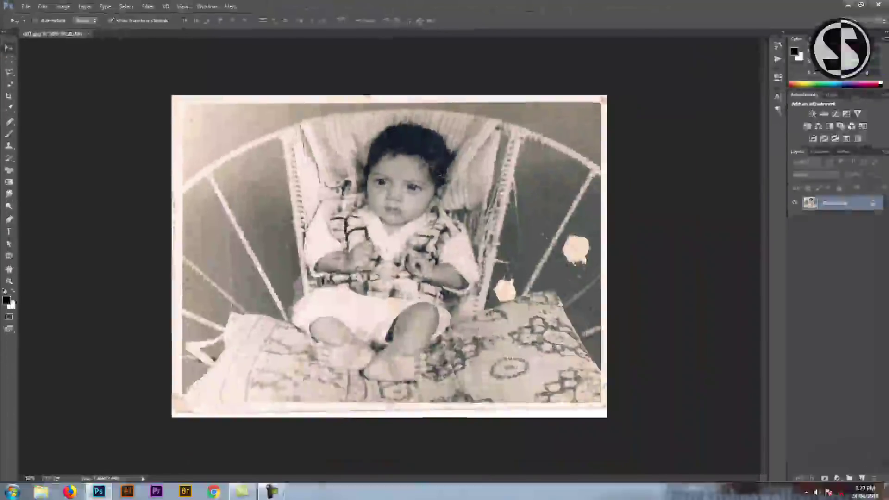
# Step: Zoom in on the baby's face, then pan to the wicker chair and the photo's top border
pyautogui.click(11, 279)
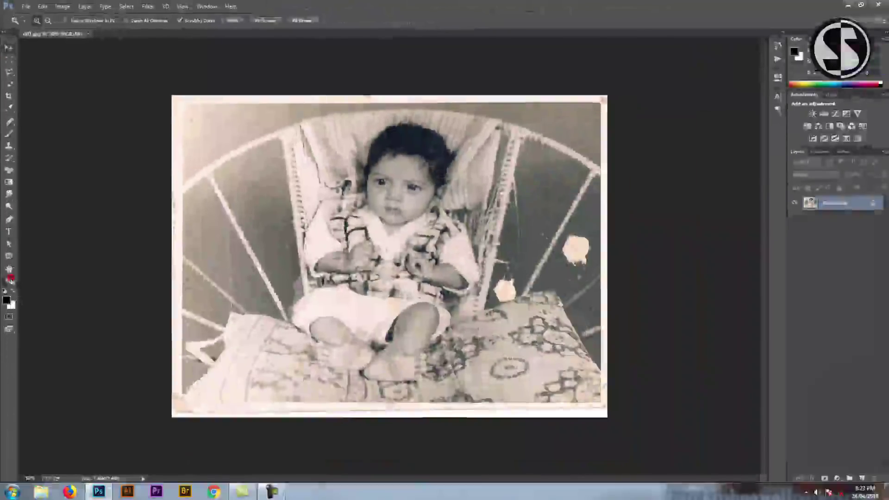
pyautogui.click(368, 188)
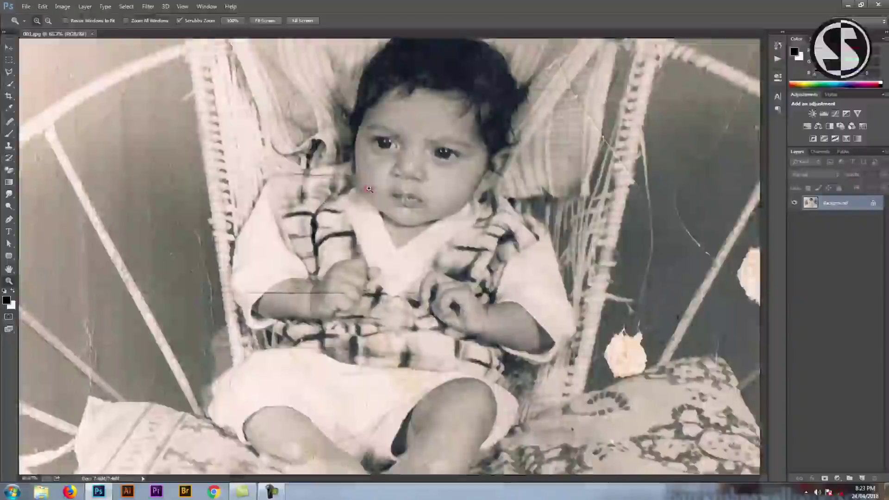
pyautogui.click(369, 188)
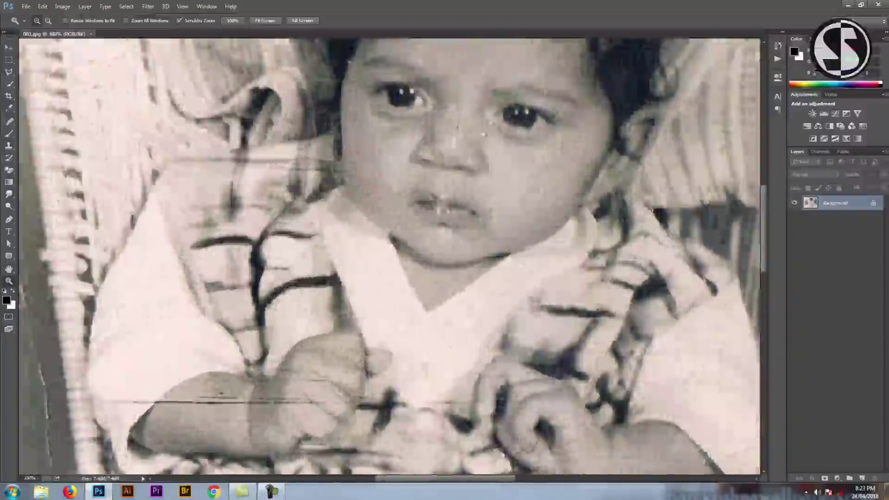
pyautogui.click(499, 107)
pyautogui.click(615, 98)
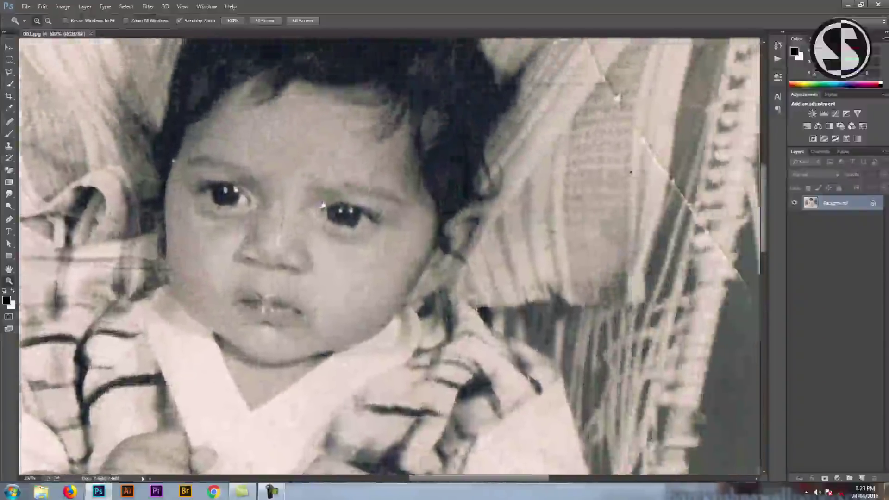
pyautogui.moveTo(625, 146); pyautogui.dragTo(315, 329)
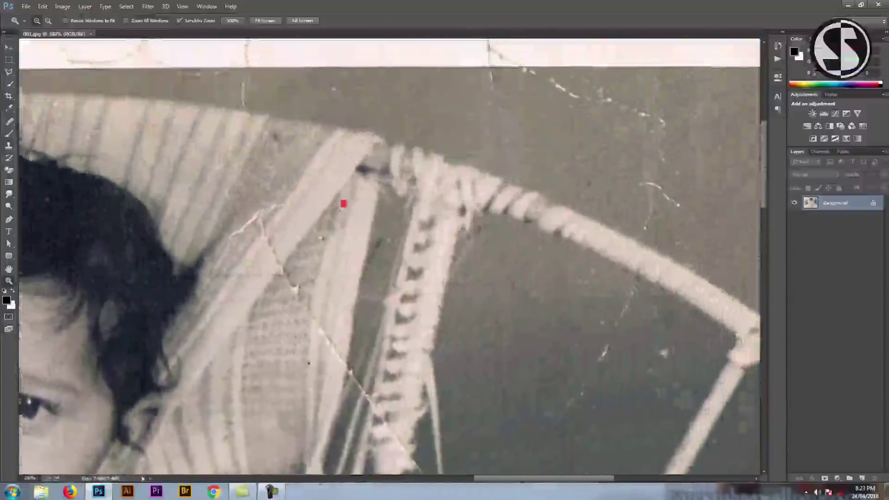
pyautogui.moveTo(366, 160); pyautogui.dragTo(313, 200)
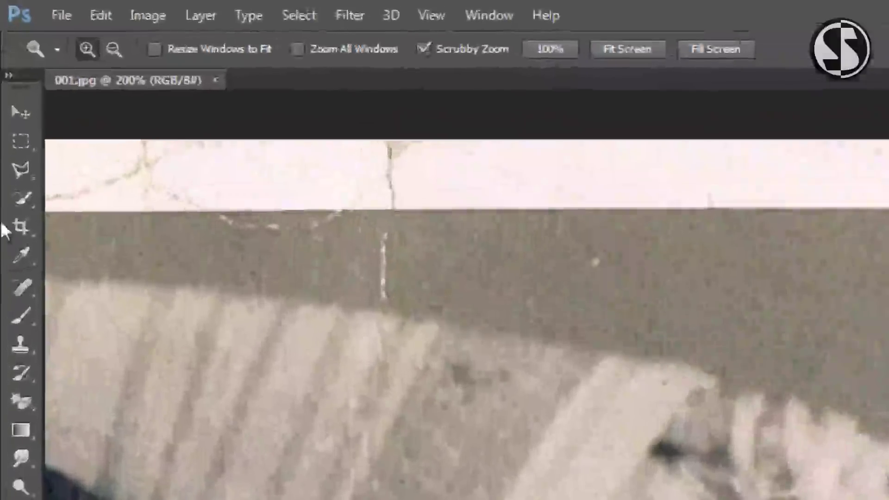
# Step: Spot-heal four thin scratches on the dark background near the chair
pyautogui.click(22, 288)
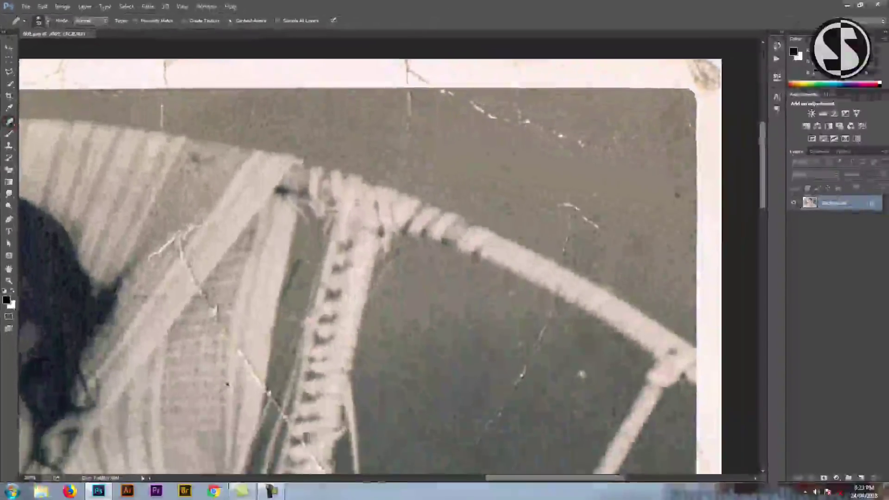
pyautogui.click(442, 148)
pyautogui.moveTo(586, 144); pyautogui.dragTo(438, 98)
pyautogui.moveTo(565, 206)
pyautogui.mouseDown()
pyautogui.moveTo(598, 227)
pyautogui.moveTo(566, 254)
pyautogui.mouseUp()
pyautogui.moveTo(407, 95); pyautogui.dragTo(406, 130)
pyautogui.moveTo(551, 305)
pyautogui.mouseDown()
pyautogui.moveTo(590, 173)
pyautogui.moveTo(519, 307)
pyautogui.mouseUp()
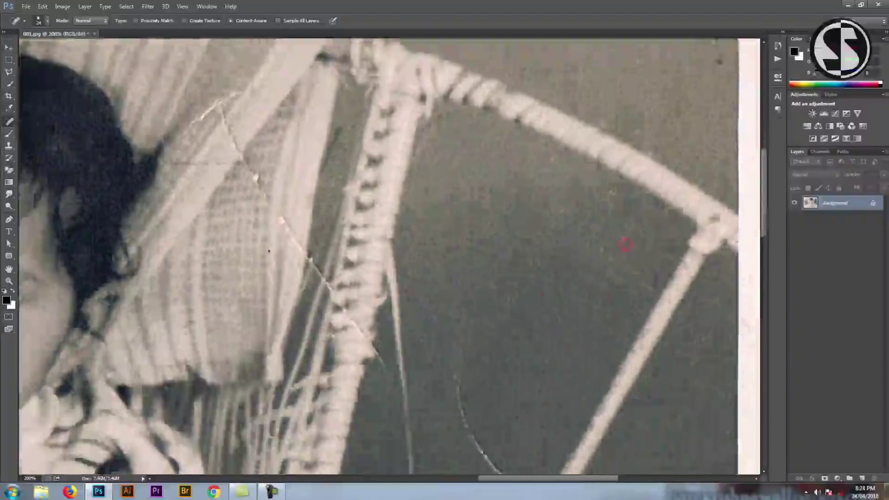
# Step: Heal another scratch, a small speck and a pale blotch further across the background
pyautogui.scroll(-5, 625, 244)
pyautogui.moveTo(434, 201); pyautogui.dragTo(503, 338)
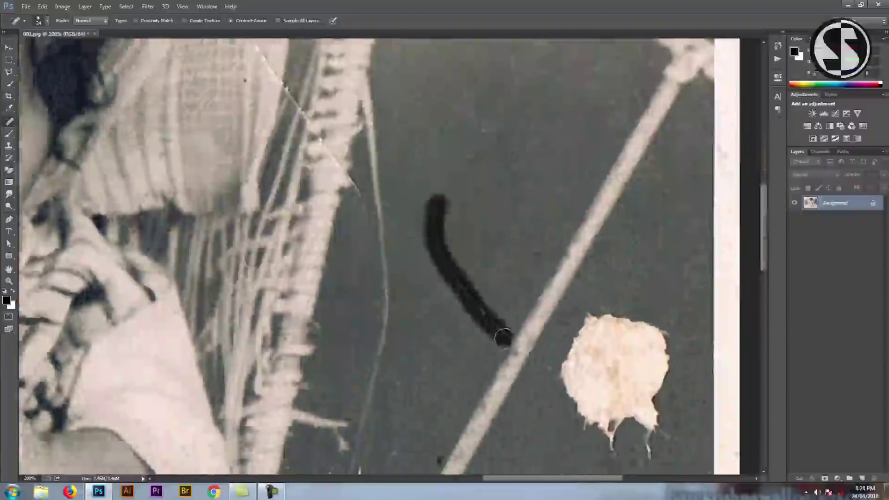
pyautogui.scroll(-3, 503, 338)
pyautogui.hscroll(3, 503, 338)
pyautogui.click(392, 199)
pyautogui.moveTo(443, 151)
pyautogui.mouseDown()
pyautogui.moveTo(412, 223)
pyautogui.moveTo(447, 149)
pyautogui.mouseUp()
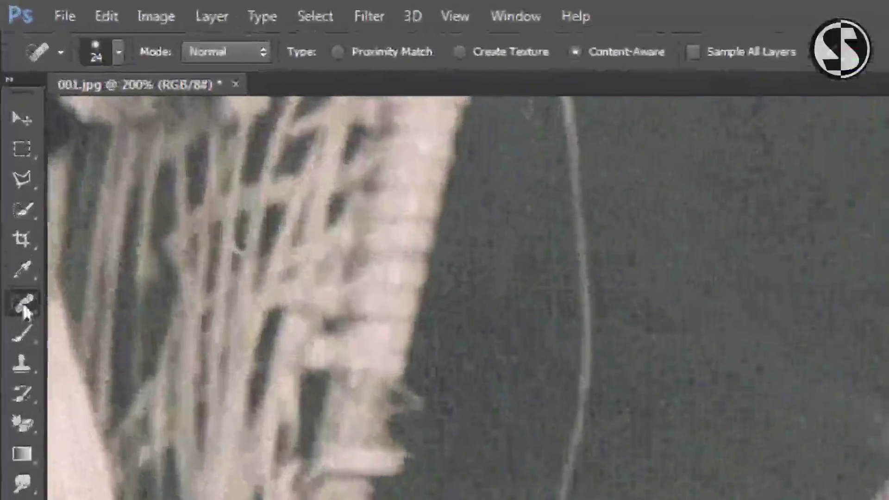
pyautogui.rightClick(24, 307)
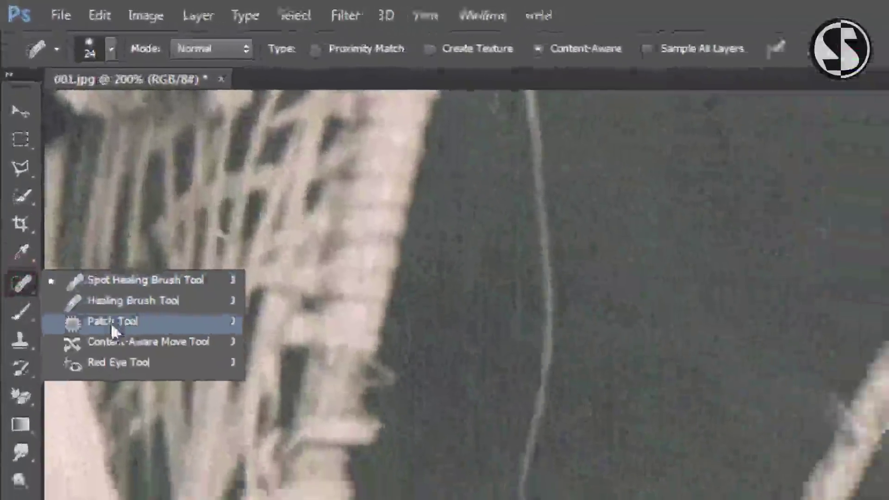
# Step: Patch away the pale blotches and bright and dark specks on the background beside the chair
pyautogui.click(111, 324)
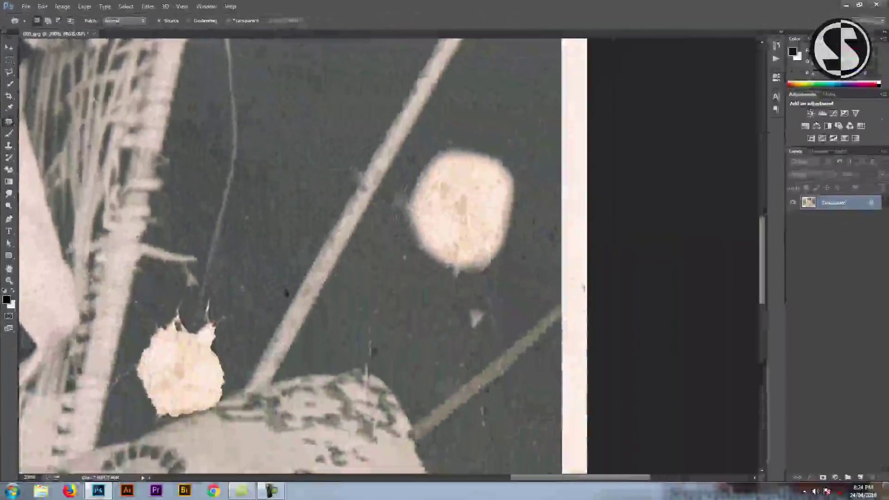
pyautogui.moveTo(468, 198); pyautogui.dragTo(322, 99)
pyautogui.moveTo(502, 290); pyautogui.dragTo(481, 306)
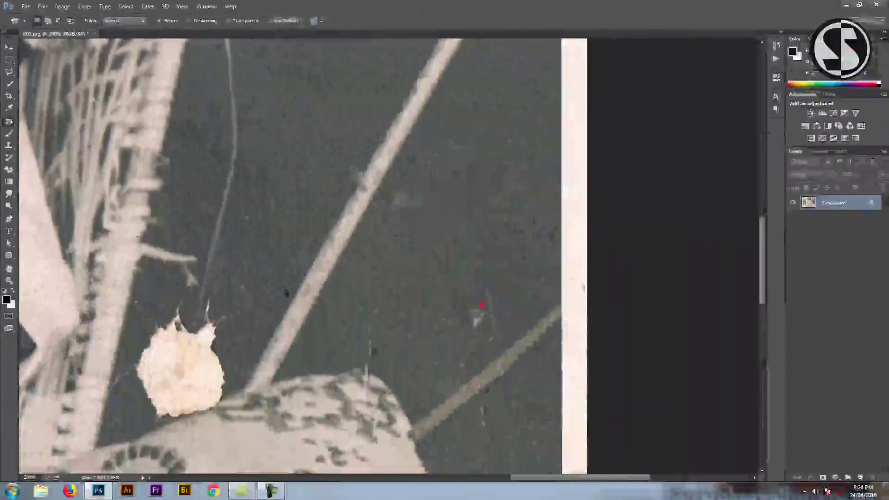
pyautogui.moveTo(373, 352); pyautogui.dragTo(241, 289)
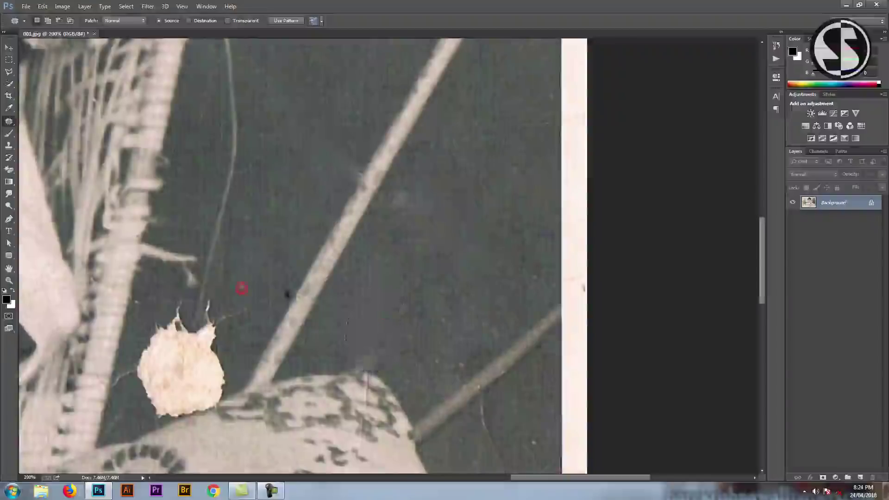
pyautogui.moveTo(181, 366); pyautogui.dragTo(358, 312)
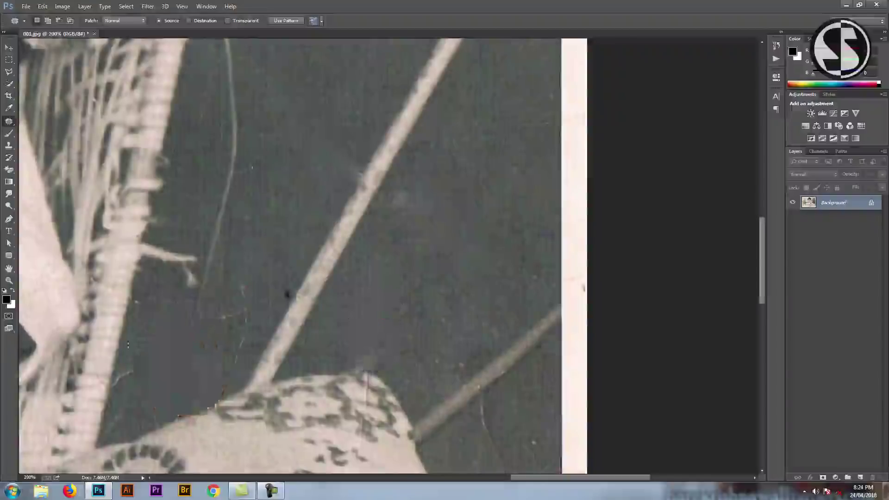
pyautogui.moveTo(216, 405); pyautogui.dragTo(210, 404)
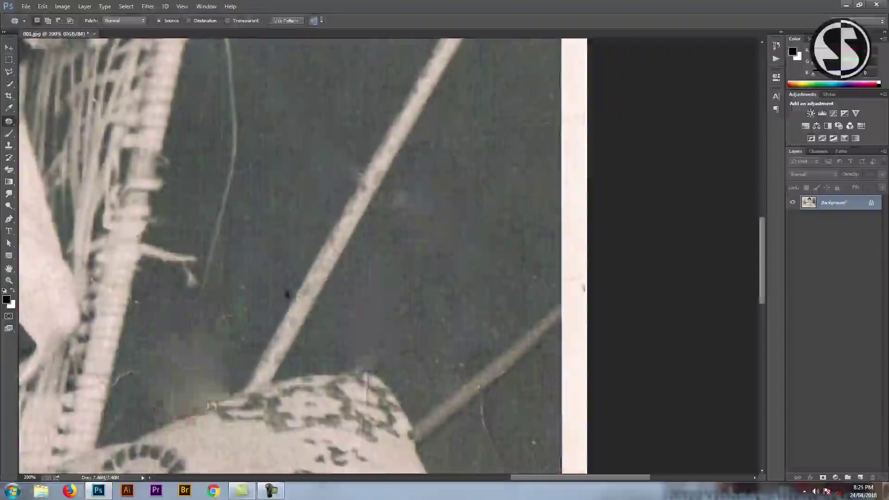
# Step: Move down to the cushion and outline the scratch along its bottom for patching
pyautogui.scroll(-5, 289, 290)
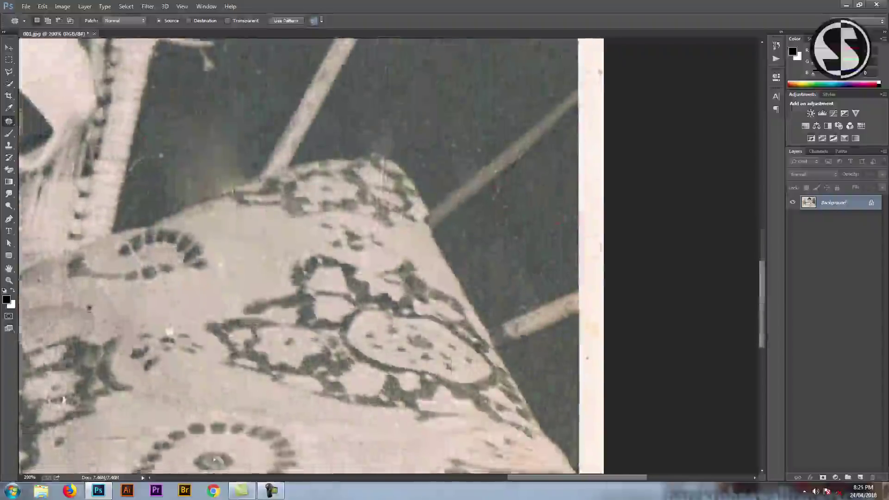
pyautogui.scroll(-3, 361, 221)
pyautogui.hscroll(-4, 360, 221)
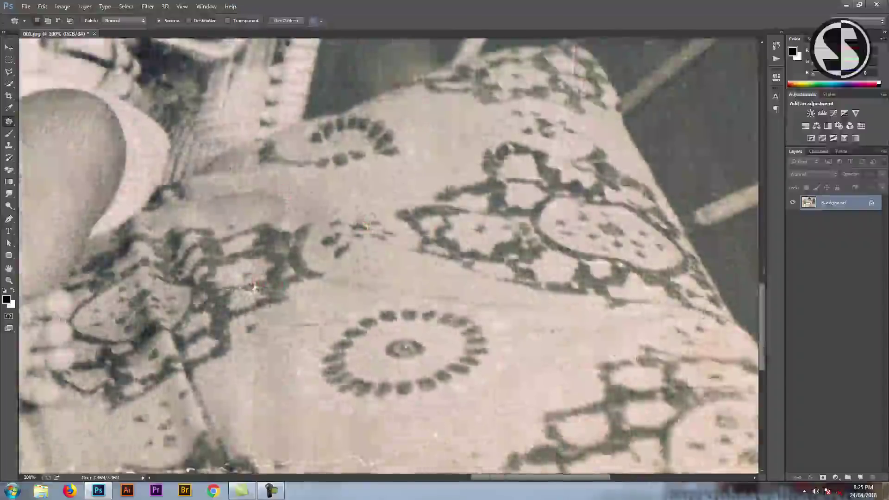
pyautogui.scroll(-5, 293, 301)
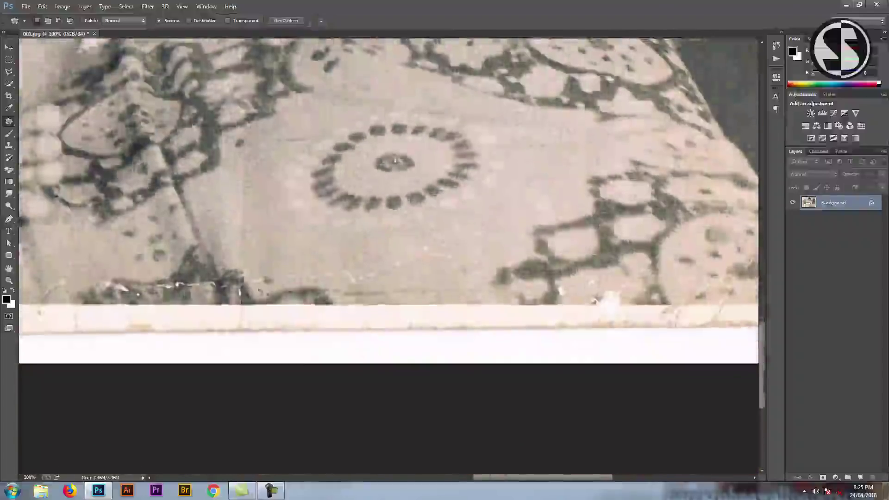
pyautogui.moveTo(301, 277)
pyautogui.mouseDown()
pyautogui.moveTo(453, 256)
pyautogui.moveTo(342, 299)
pyautogui.mouseUp()
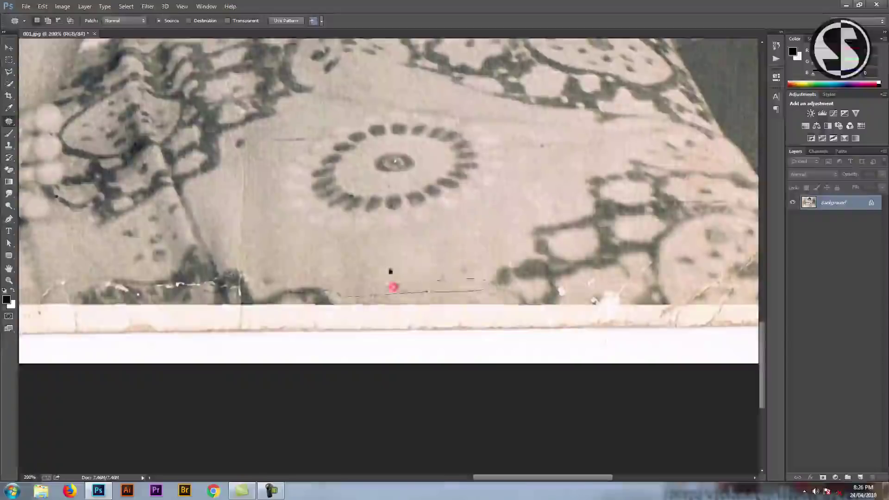
# Step: Patch the white blemish, the crack and the bright streak along the bottom border, deselecting after
pyautogui.moveTo(602, 283); pyautogui.dragTo(585, 302)
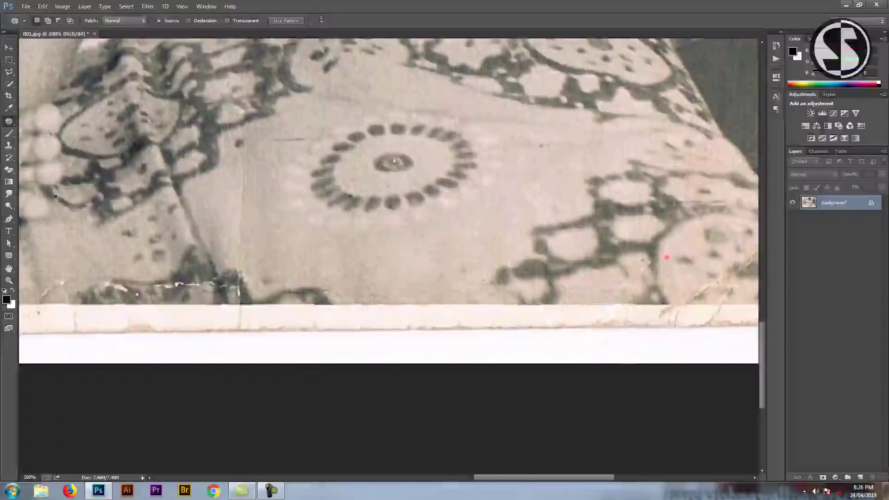
pyautogui.hscroll(5, 415, 230)
pyautogui.moveTo(484, 252); pyautogui.dragTo(404, 306)
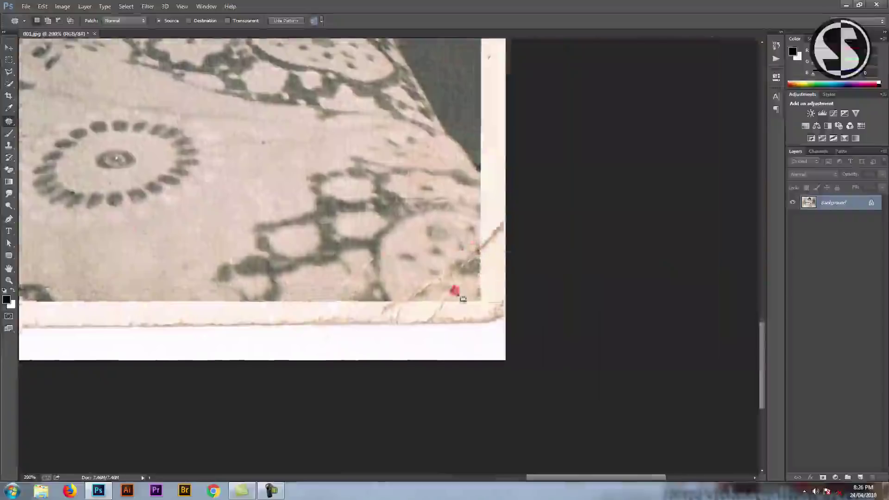
pyautogui.moveTo(404, 307); pyautogui.dragTo(466, 303)
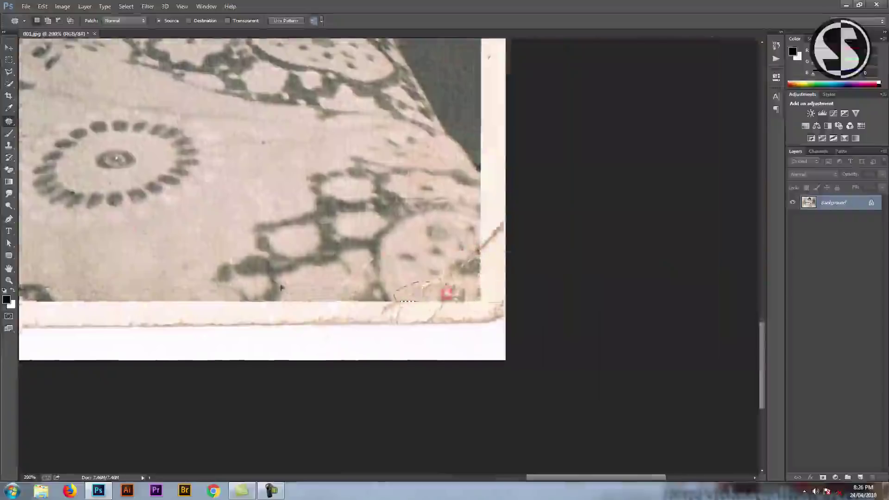
pyautogui.moveTo(414, 283); pyautogui.dragTo(417, 262)
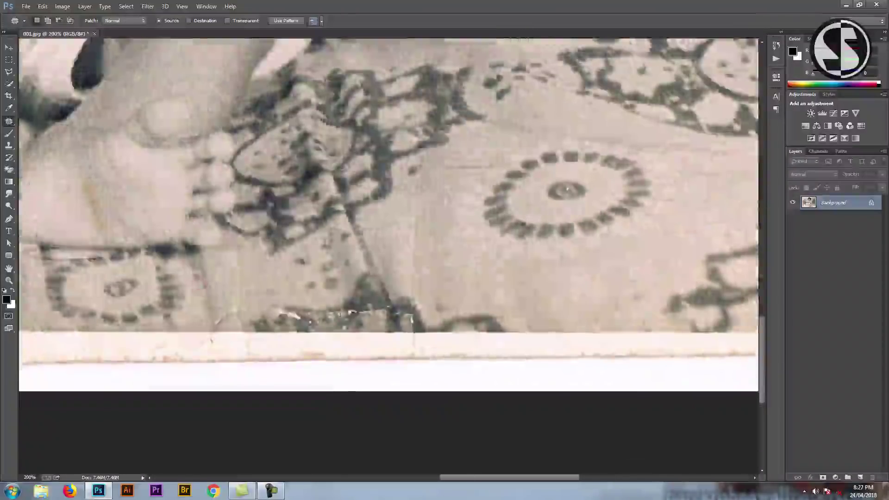
pyautogui.hotkey('ctrl', 'd')
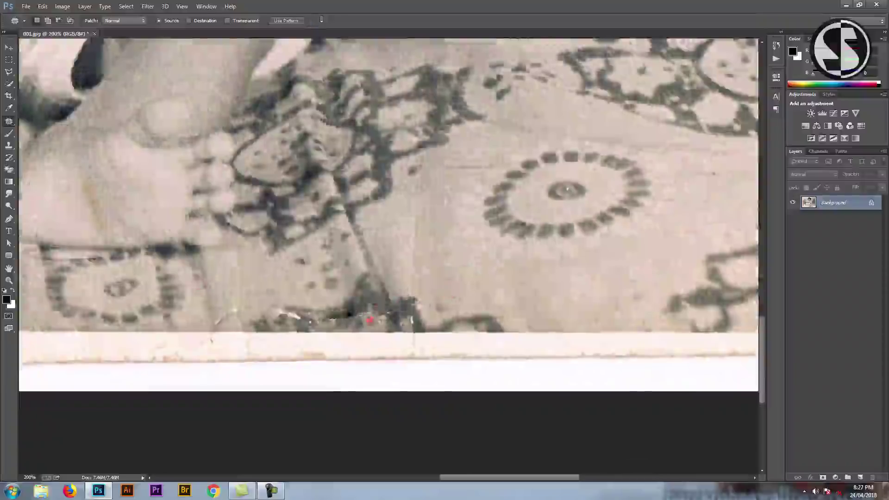
pyautogui.moveTo(280, 309)
pyautogui.mouseDown()
pyautogui.moveTo(264, 299)
pyautogui.moveTo(424, 199)
pyautogui.mouseUp()
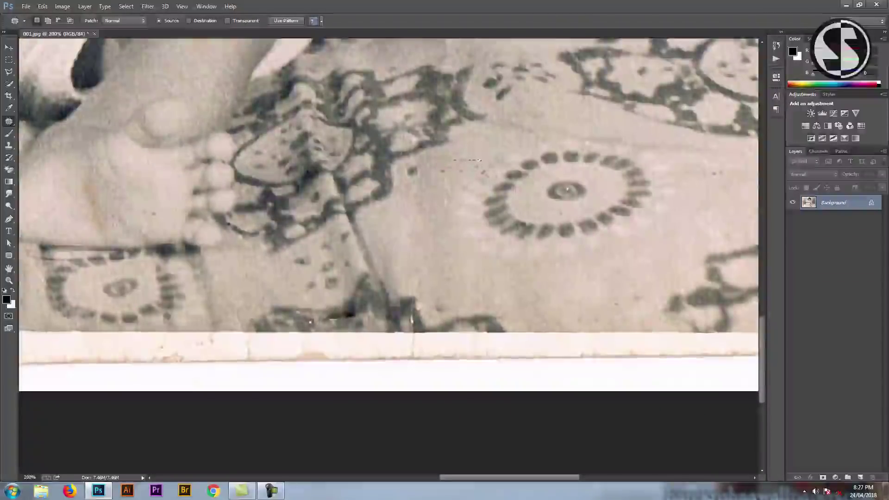
pyautogui.scroll(5, 257, 155)
pyautogui.hscroll(-3, 258, 155)
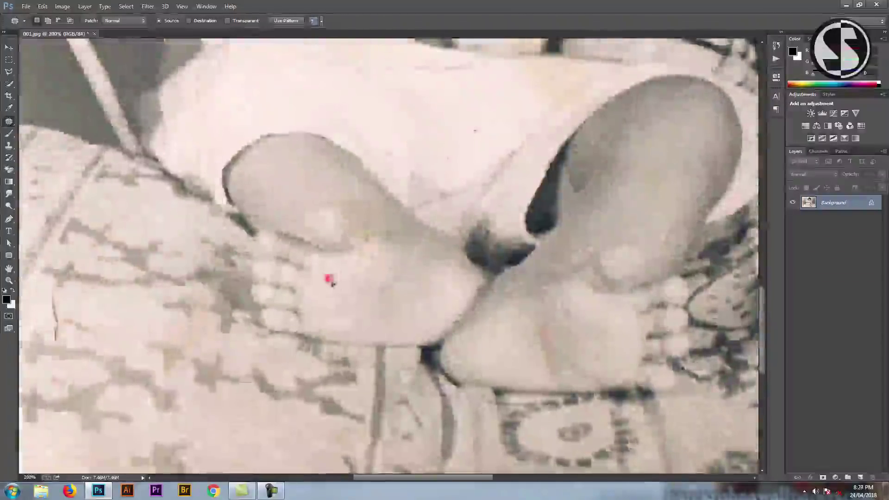
# Step: Patch a damaged area and a small flaw on the baby's garment
pyautogui.scroll(-3, 330, 280)
pyautogui.hscroll(-3, 330, 280)
pyautogui.moveTo(275, 257)
pyautogui.mouseDown()
pyautogui.moveTo(304, 287)
pyautogui.moveTo(315, 267)
pyautogui.mouseUp()
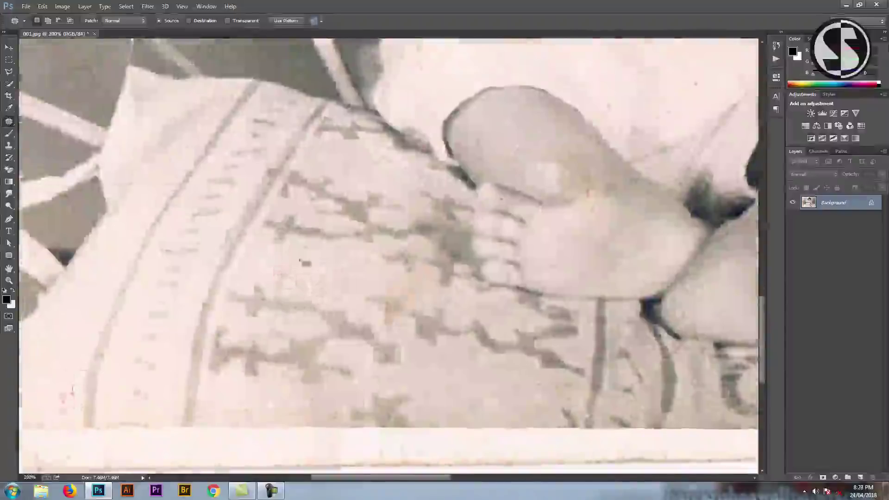
pyautogui.scroll(10, 72, 387)
pyautogui.moveTo(335, 240); pyautogui.dragTo(345, 240)
pyautogui.moveTo(130, 239); pyautogui.dragTo(131, 239)
# Step: Patch out the streaks across the baby's arm and checked sleeve
pyautogui.scroll(10, 389, 254)
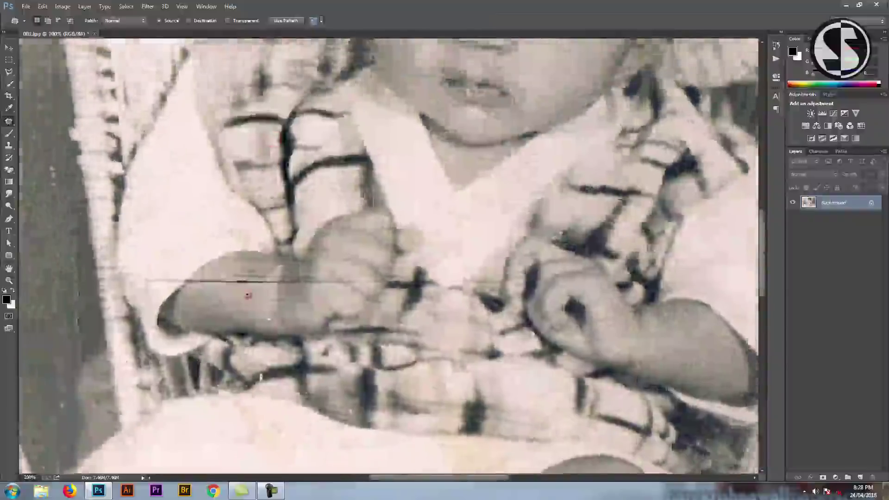
pyautogui.scroll(2, 389, 255)
pyautogui.moveTo(76, 278); pyautogui.dragTo(169, 293)
pyautogui.click(169, 293)
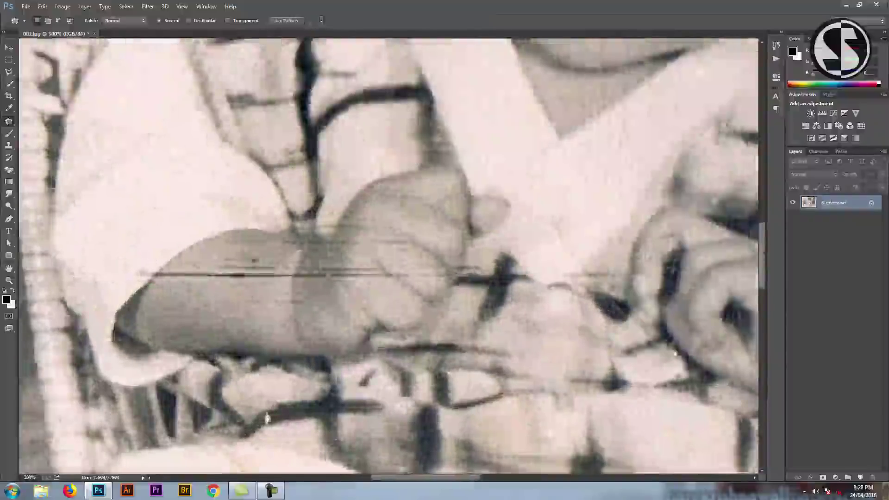
pyautogui.moveTo(171, 265); pyautogui.dragTo(197, 297)
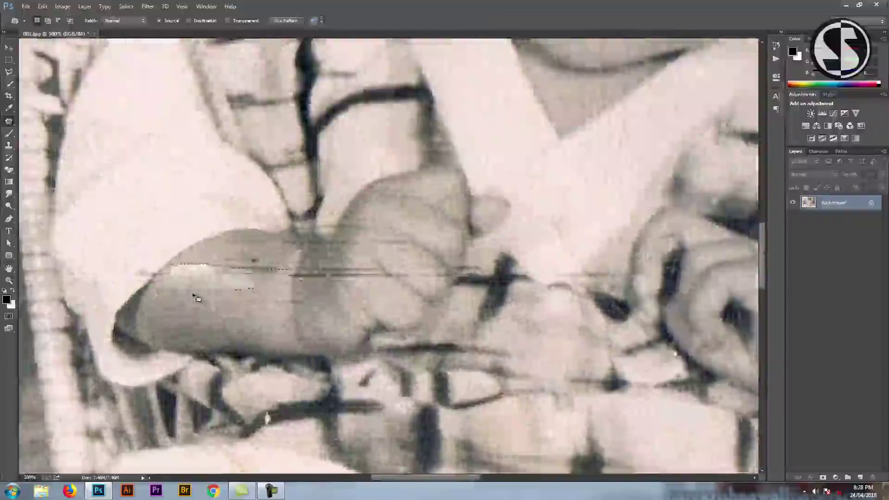
pyautogui.moveTo(254, 278); pyautogui.dragTo(217, 276)
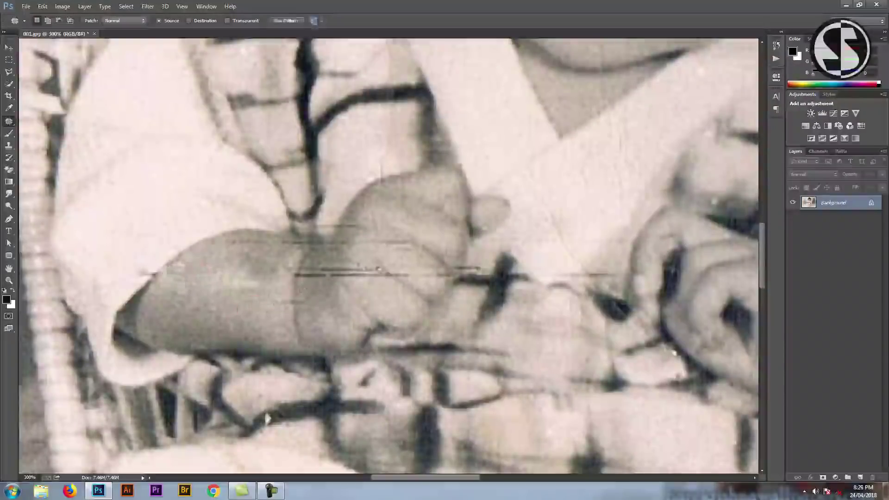
pyautogui.click(306, 250)
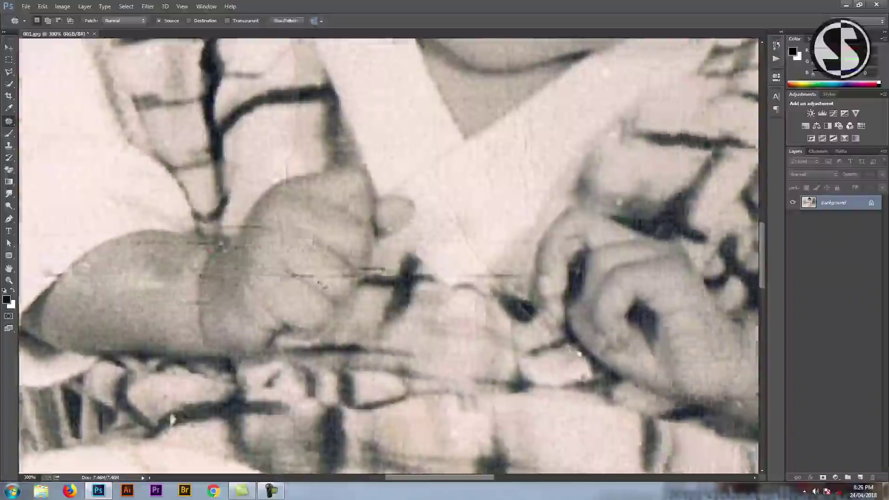
pyautogui.moveTo(556, 236); pyautogui.dragTo(463, 236)
# Step: Patch the remaining small streak fragments, then zoom out to view the whole photo
pyautogui.moveTo(325, 278); pyautogui.dragTo(329, 277)
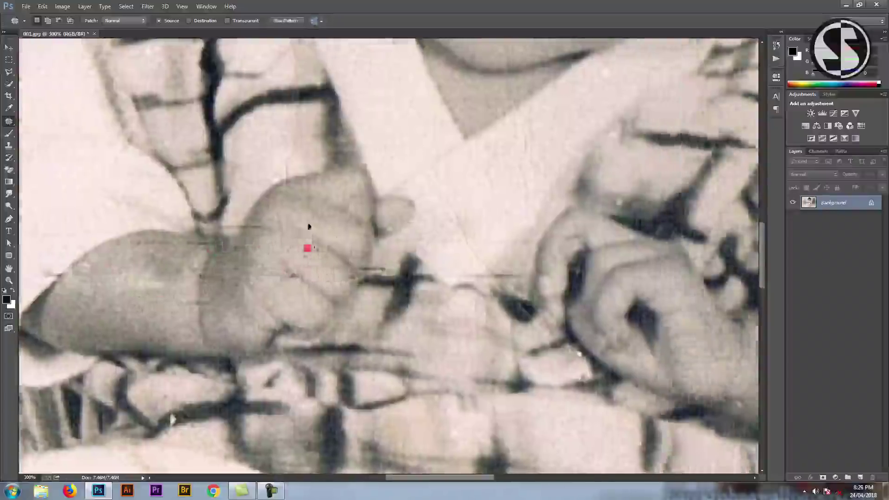
pyautogui.moveTo(200, 244); pyautogui.dragTo(209, 248)
pyautogui.click(205, 295)
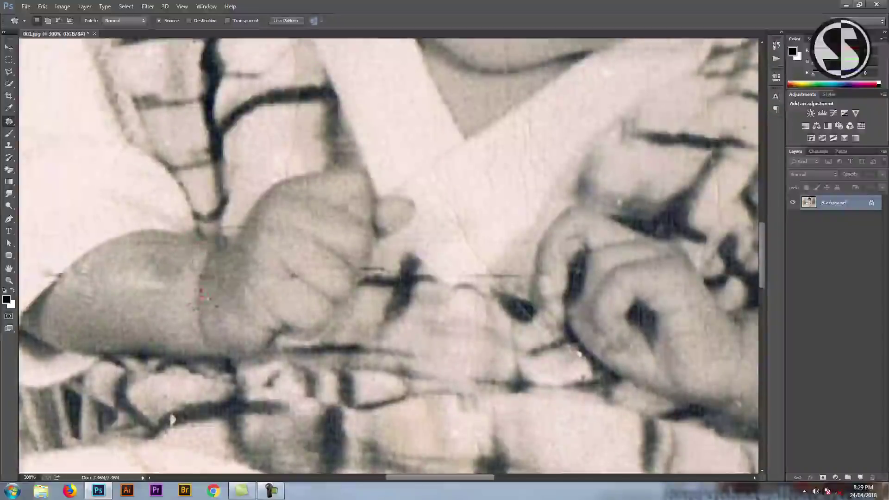
pyautogui.scroll(10, 172, 419)
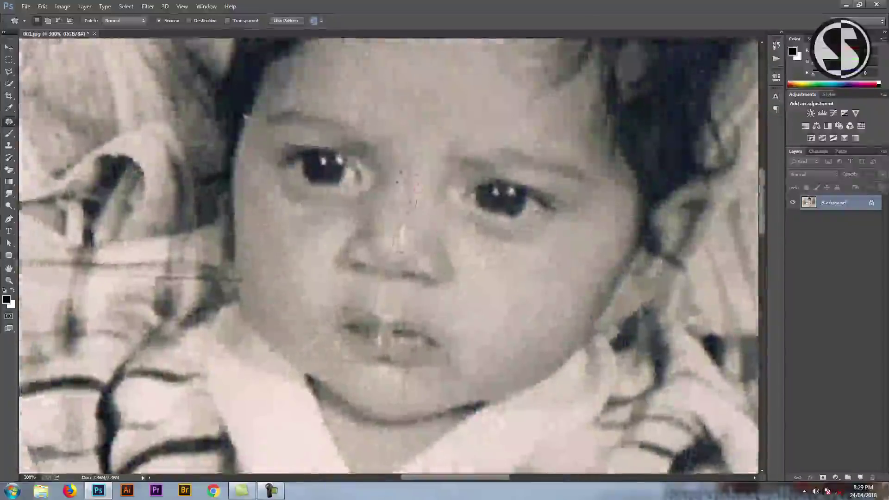
pyautogui.click(420, 135)
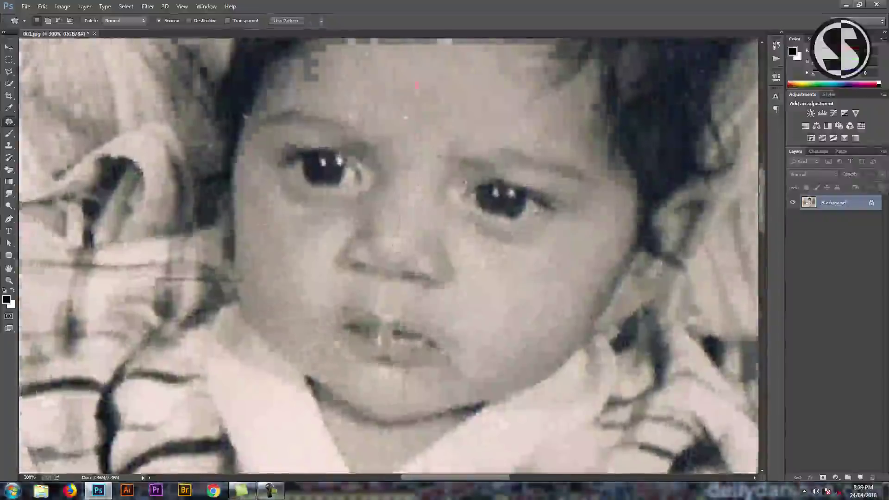
pyautogui.scroll(3, 459, 172)
pyautogui.hotkey('ctrl', '-')
pyautogui.hotkey('ctrl', '-')
pyautogui.scroll(2, 396, 175)
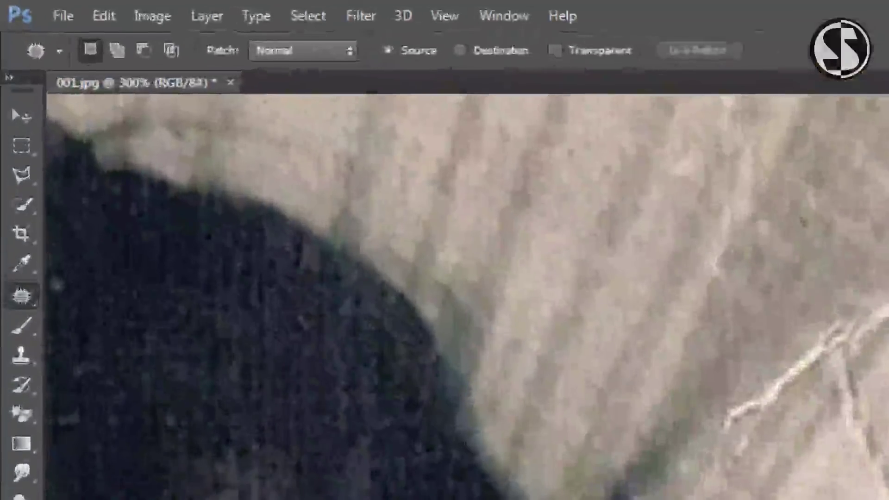
# Step: Clone-stamp away the long diagonal scratch and a dark spot on the wicker chair
pyautogui.click(21, 344)
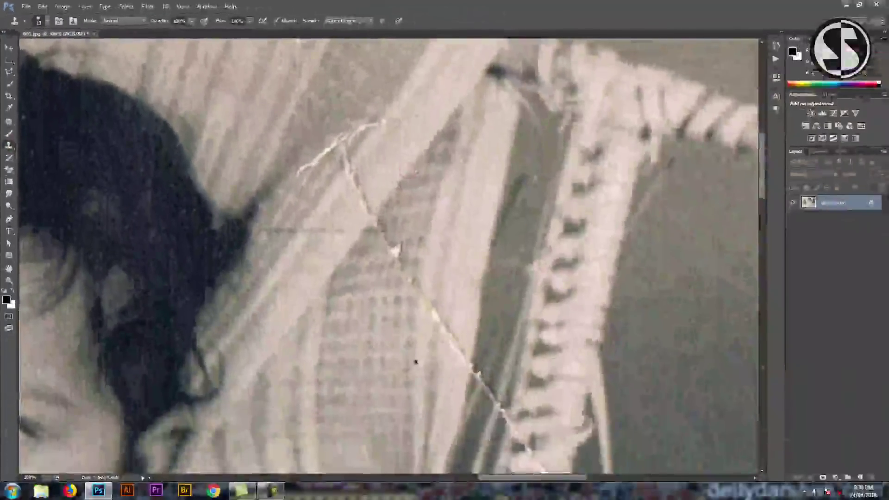
pyautogui.moveTo(373, 220); pyautogui.dragTo(299, 172)
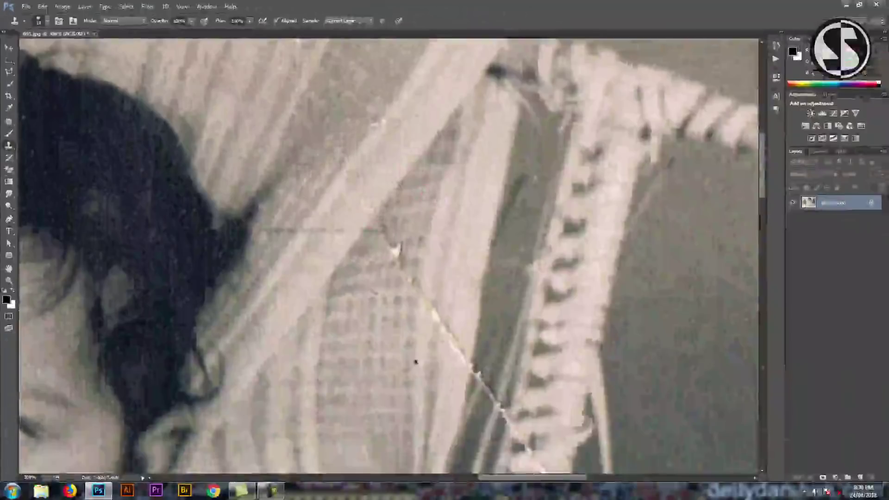
pyautogui.moveTo(426, 301); pyautogui.dragTo(382, 229)
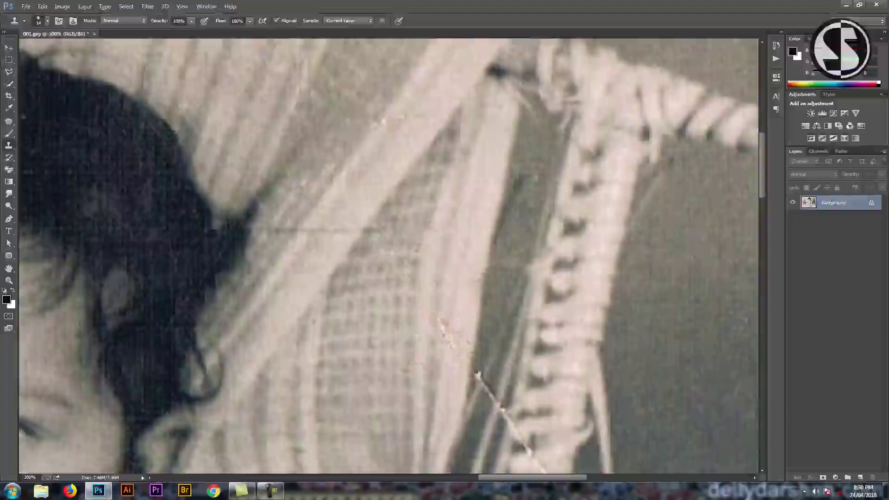
pyautogui.moveTo(445, 326); pyautogui.dragTo(305, 225)
pyautogui.moveTo(353, 297); pyautogui.dragTo(338, 272)
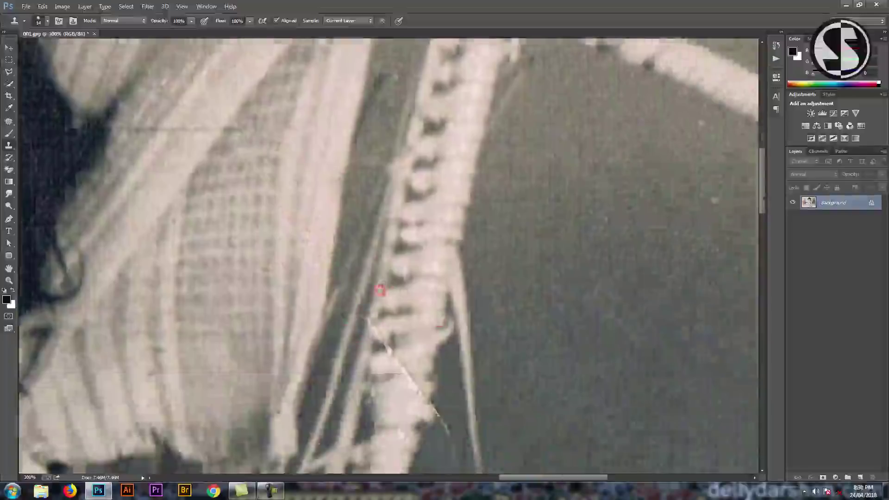
pyautogui.keyDown('alt'); pyautogui.click(401, 282); pyautogui.keyUp('alt')
pyautogui.moveTo(415, 358); pyautogui.dragTo(412, 368)
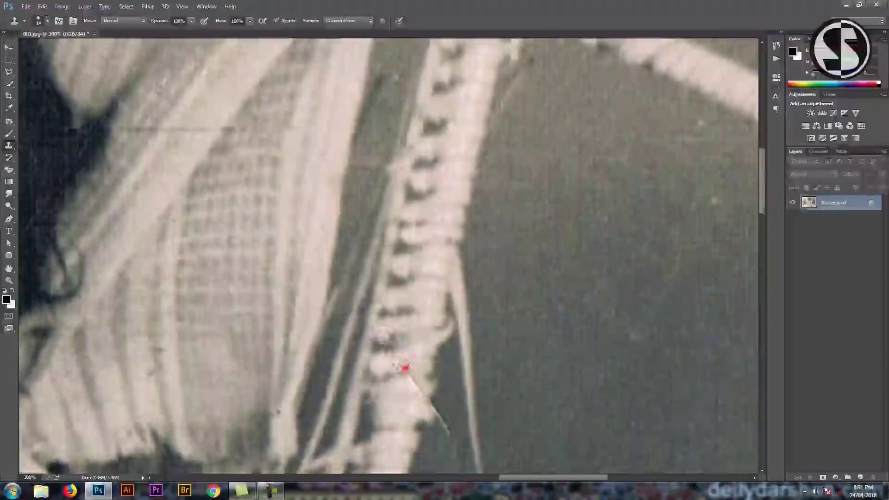
pyautogui.scroll(-3, 433, 404)
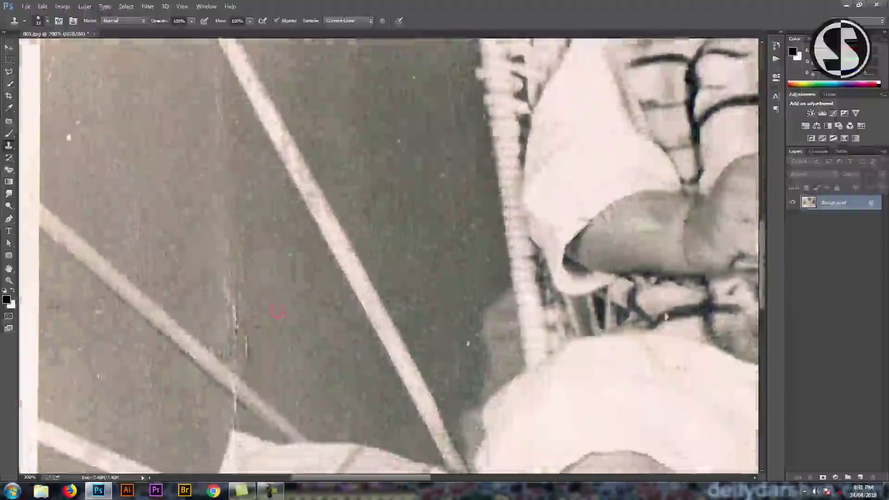
# Step: Sample clean background and clone out two specks on the grey background below the chair
pyautogui.click(248, 356)
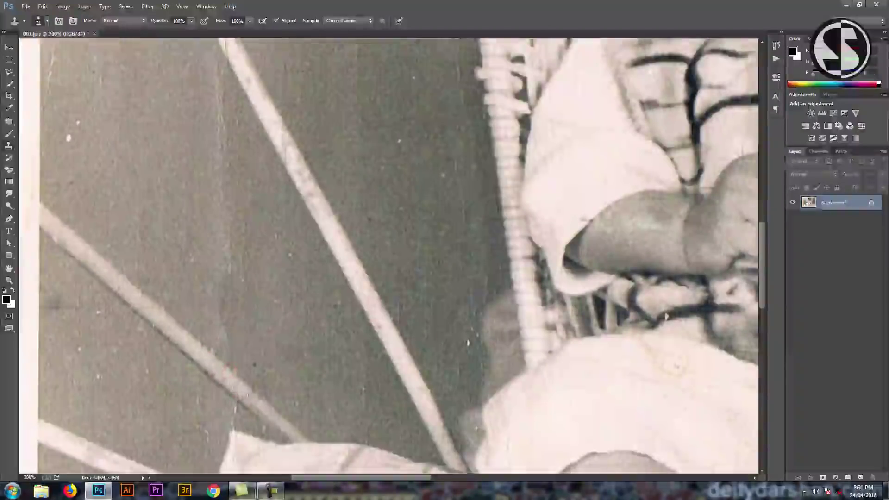
pyautogui.click(177, 396)
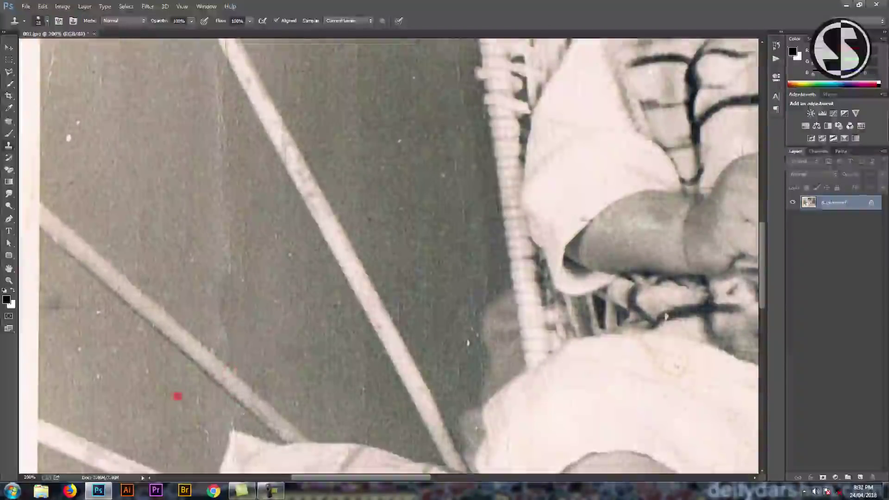
pyautogui.click(111, 357)
pyautogui.scroll(3, 88, 305)
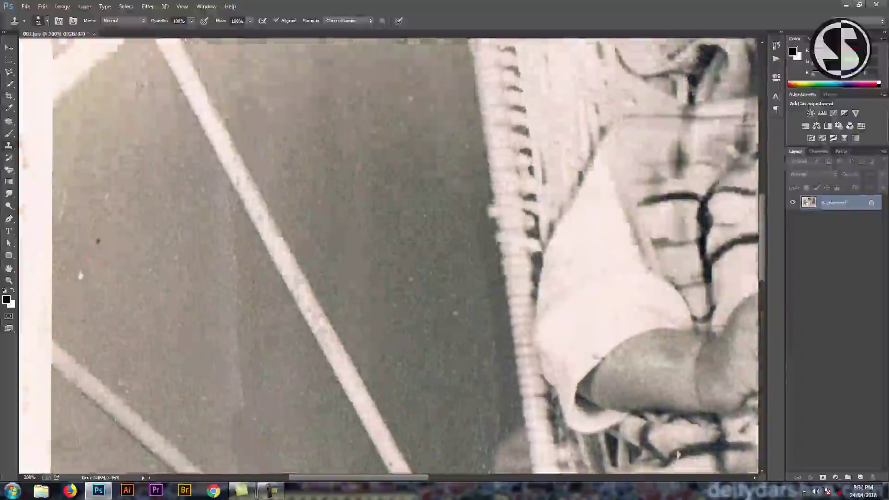
pyautogui.scroll(3, 117, 181)
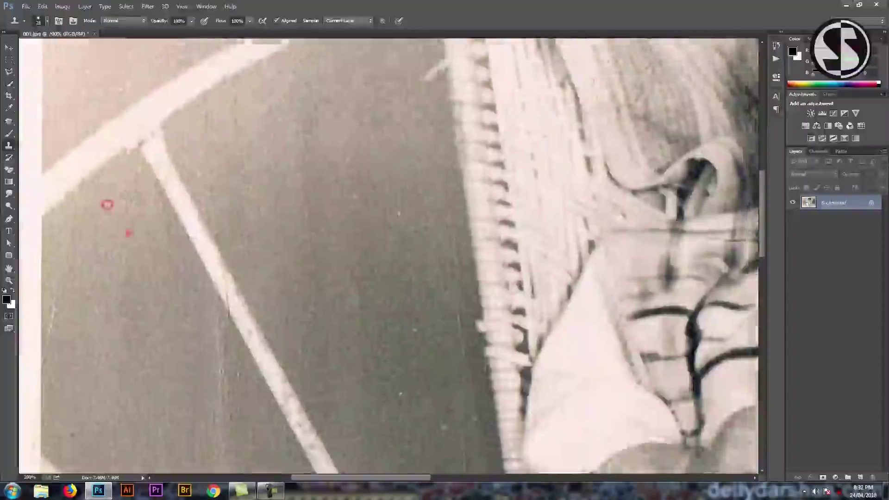
pyautogui.scroll(1, 299, 125)
pyautogui.hscroll(2, 159, 199)
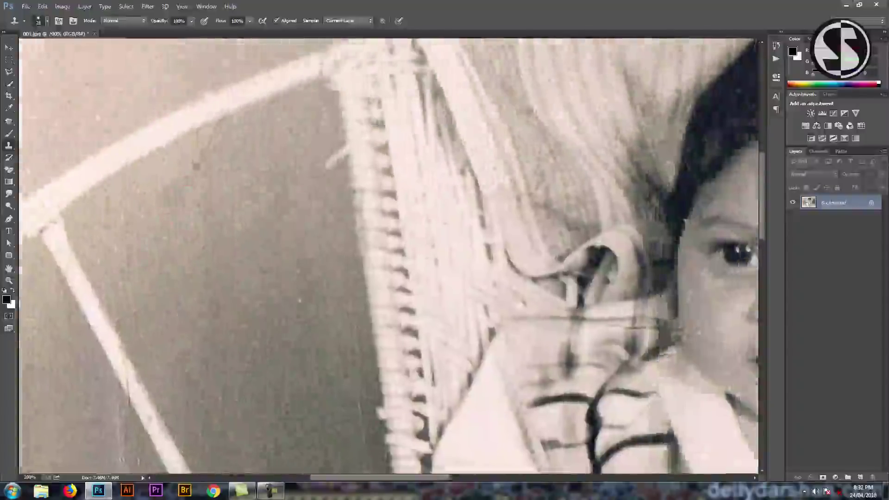
pyautogui.scroll(2, 159, 198)
pyautogui.hscroll(-4, 158, 198)
# Step: Clone out two dust specks near the top edge and one above the baby's head
pyautogui.click(317, 262)
pyautogui.click(247, 249)
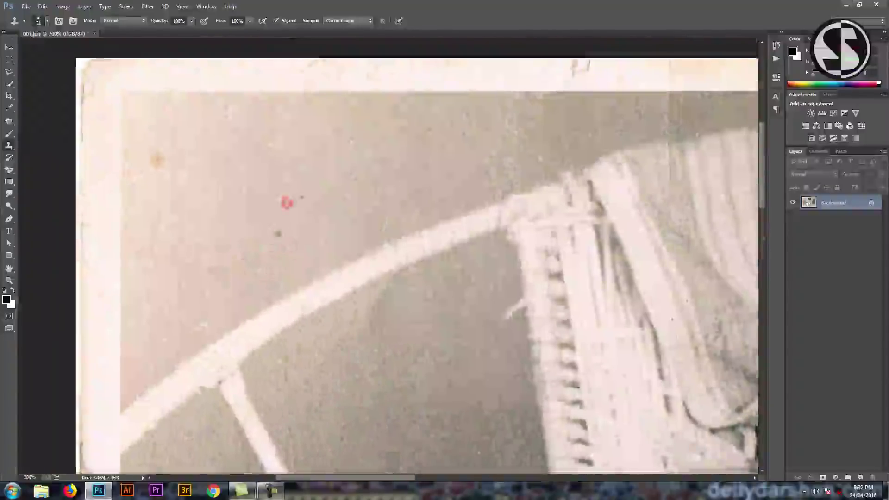
pyautogui.hscroll(5, 389, 259)
pyautogui.click(378, 190)
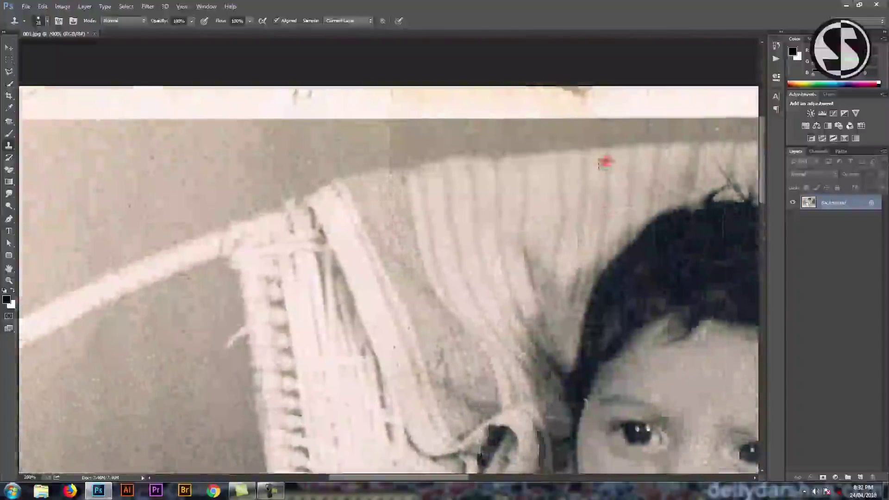
pyautogui.scroll(-5, 463, 259)
pyautogui.scroll(-5, 361, 338)
pyautogui.hscroll(-3, 370, 232)
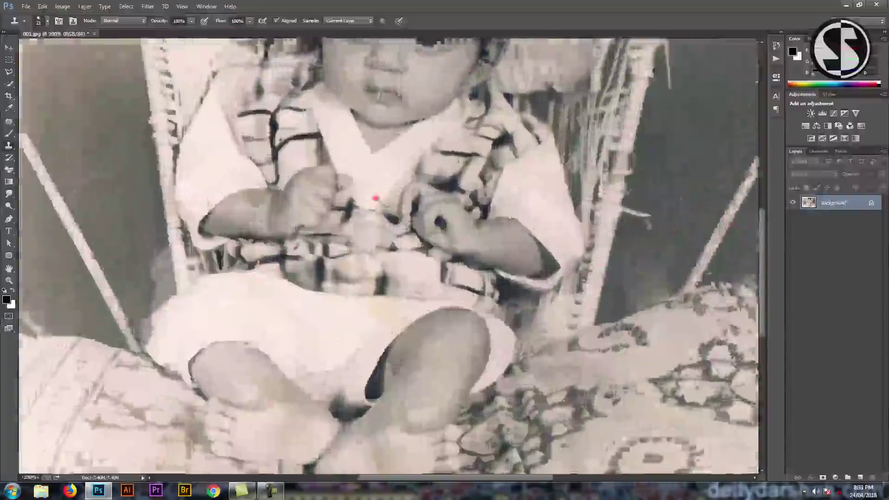
# Step: Zoom in to inspect the baby's hands and mouth, then fit the whole photo in view
pyautogui.scroll(1, 375, 198)
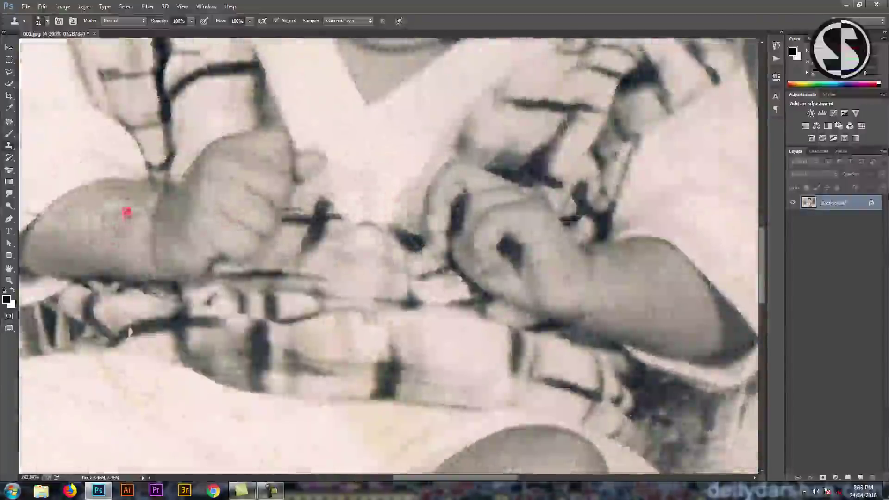
pyautogui.hscroll(-3, 60, 213)
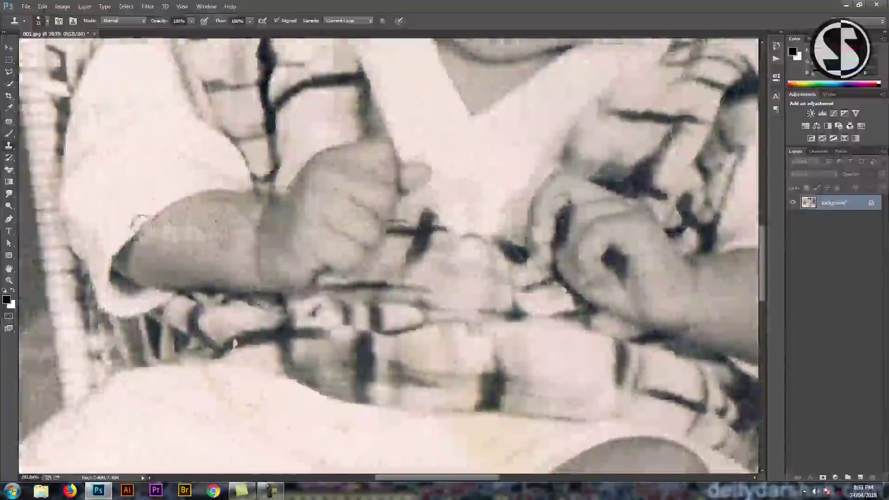
pyautogui.scroll(4, 185, 231)
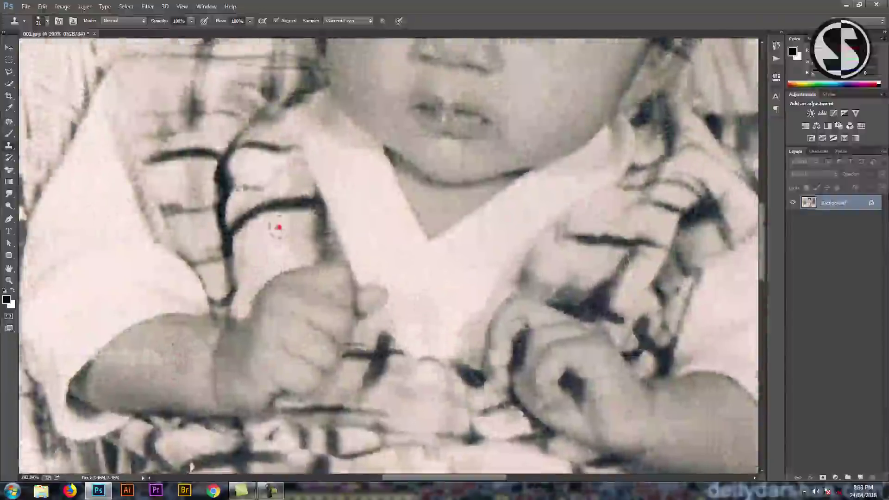
pyautogui.hotkey('ctrl', '+')
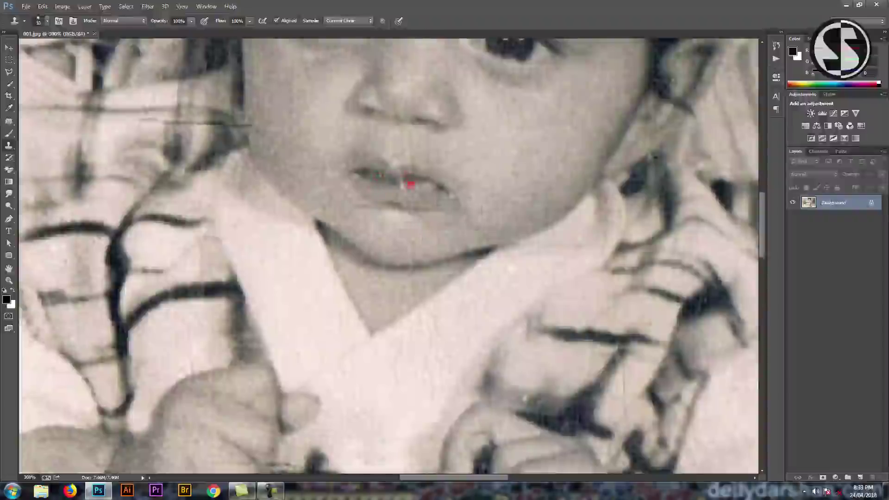
pyautogui.scroll(-2, 389, 232)
pyautogui.scroll(-1, 389, 232)
pyautogui.scroll(2, 278, 208)
pyautogui.scroll(2, 155, 228)
pyautogui.hscroll(-2, 155, 228)
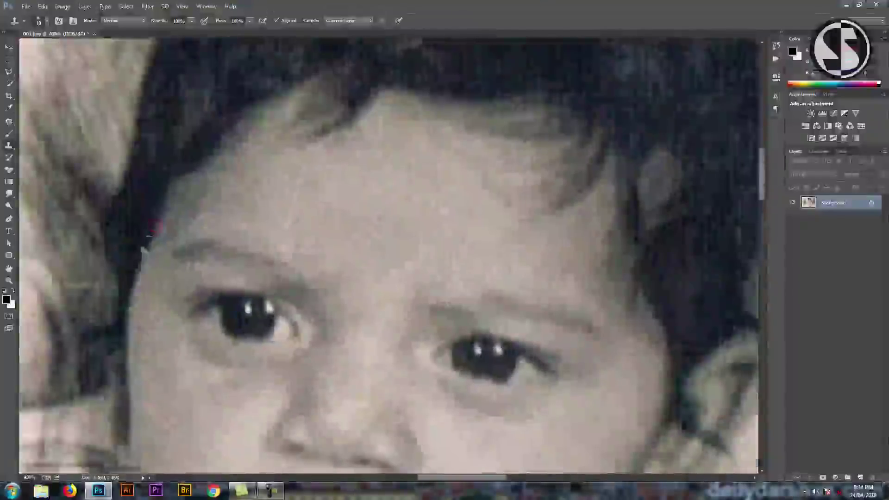
pyautogui.scroll(3, 535, 162)
pyautogui.hotkey('ctrl', '0')
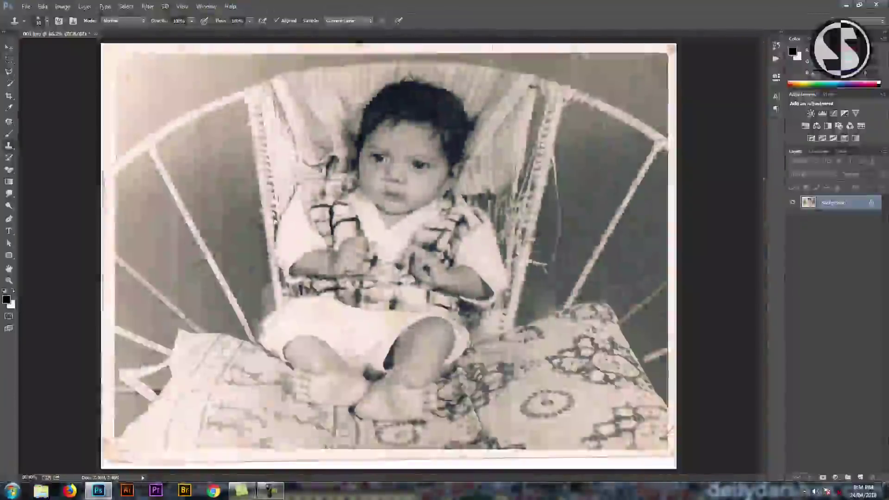
# Step: Scroll through the zoomed photo to locate remaining specks on the grey background
pyautogui.scroll(4, 328, 175)
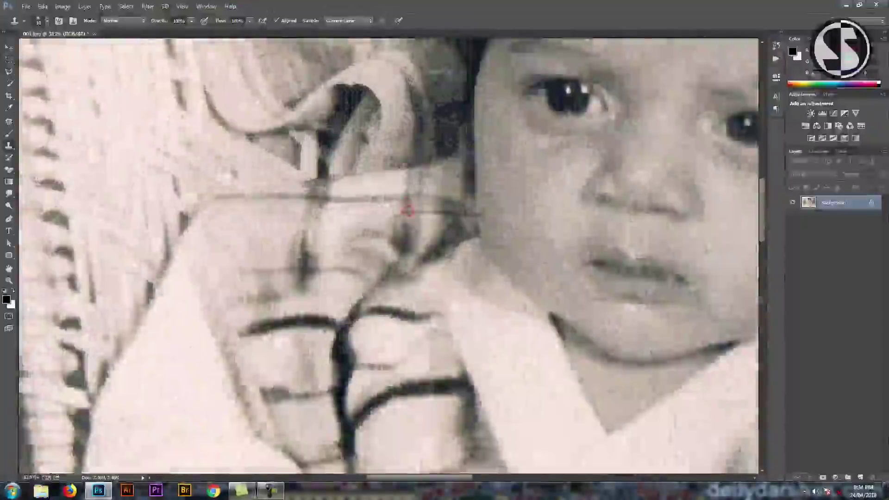
pyautogui.scroll(-1, 418, 218)
pyautogui.scroll(-1, 601, 234)
pyautogui.scroll(-1, 657, 200)
pyautogui.scroll(-1, 441, 232)
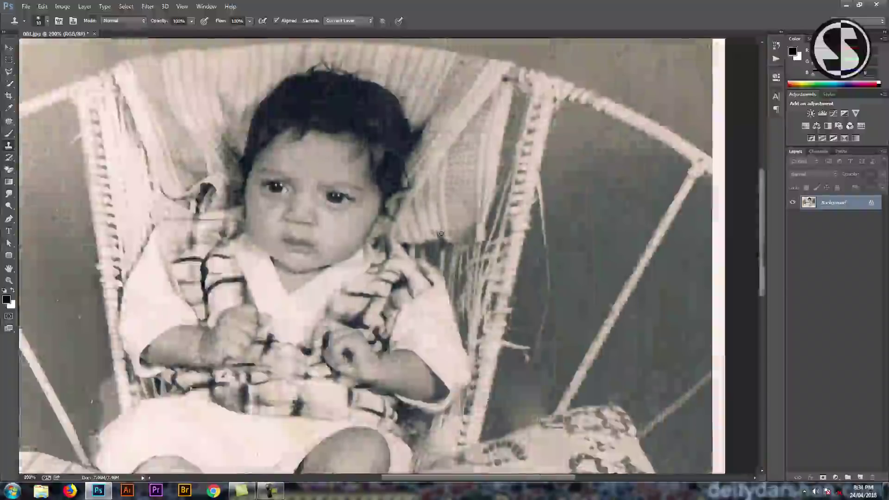
pyautogui.scroll(3, 482, 186)
pyautogui.scroll(2, 481, 181)
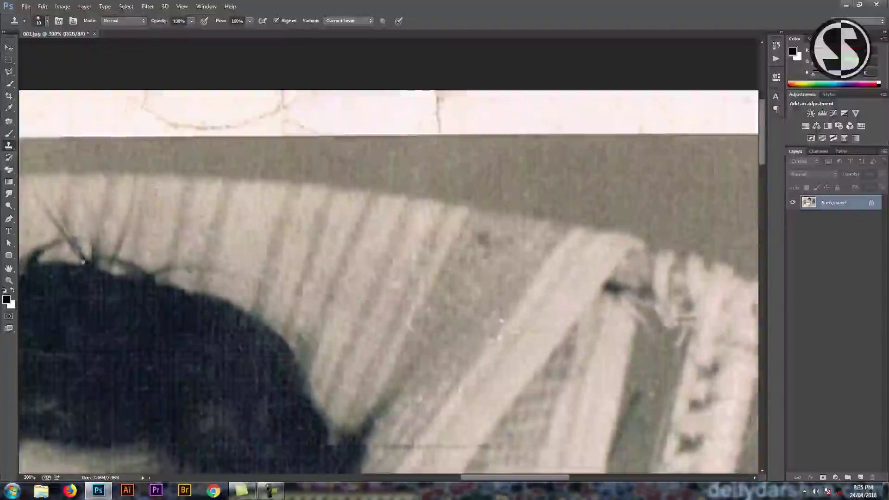
pyautogui.scroll(-3, 159, 199)
pyautogui.scroll(3, 668, 286)
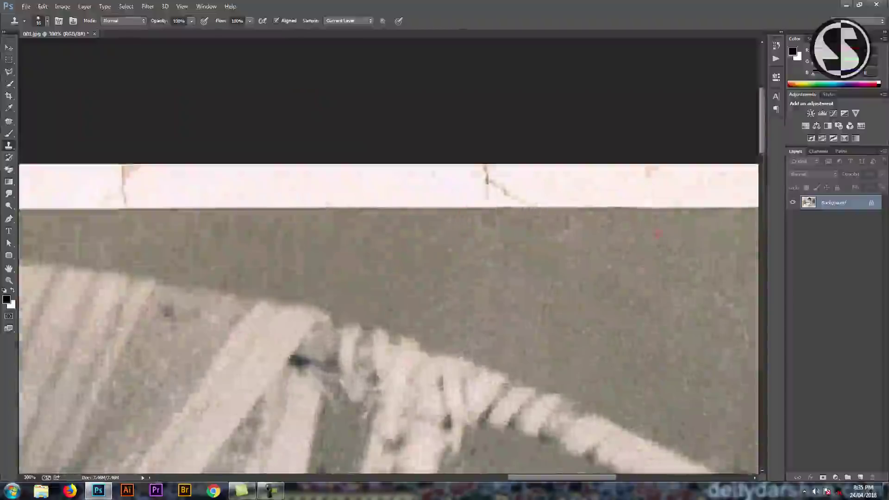
# Step: Pan the close-up across the right border, wicker chair and lower-left blanket, then fit the photo
pyautogui.moveTo(657, 234); pyautogui.dragTo(379, 183)
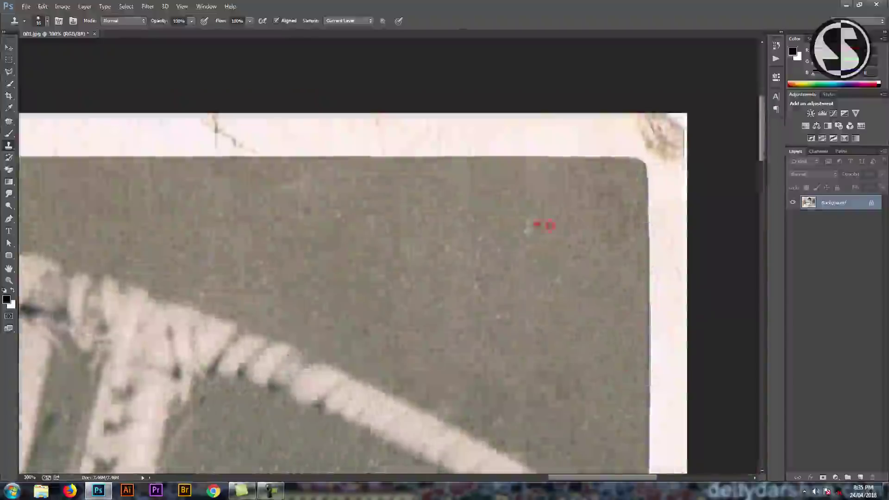
pyautogui.moveTo(481, 285); pyautogui.dragTo(169, 131)
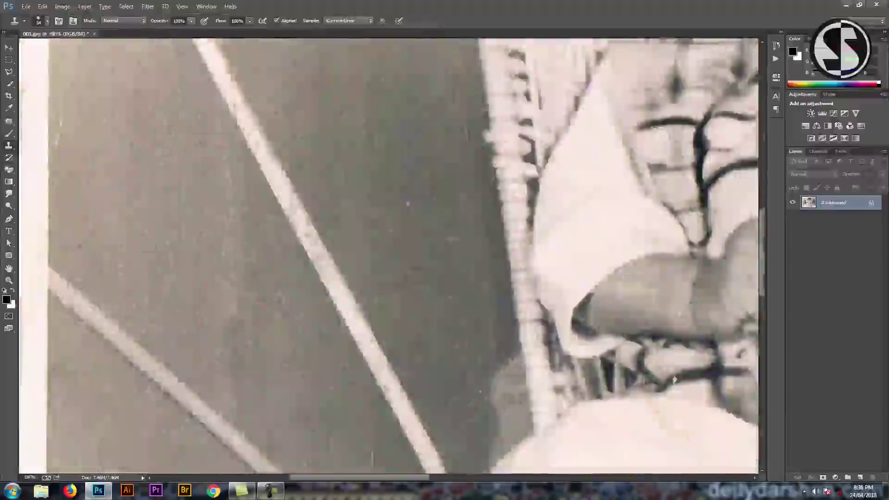
pyautogui.moveTo(675, 380); pyautogui.dragTo(297, 218)
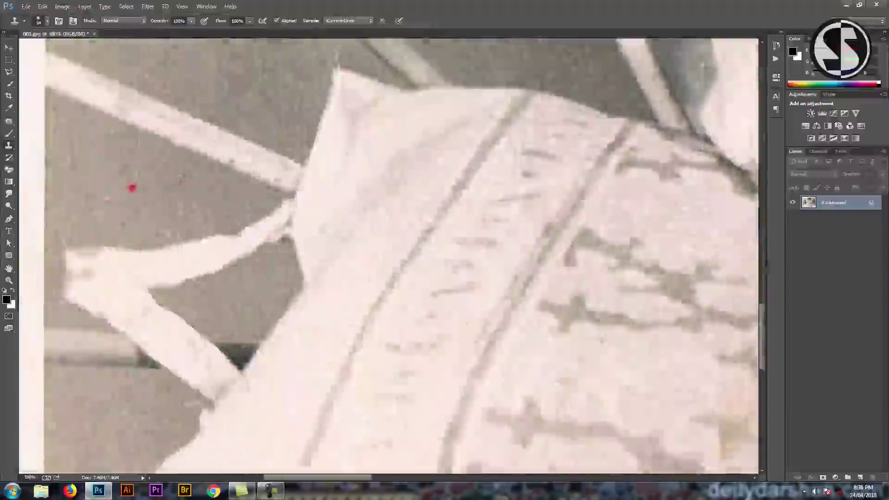
pyautogui.moveTo(132, 188); pyautogui.dragTo(653, 194)
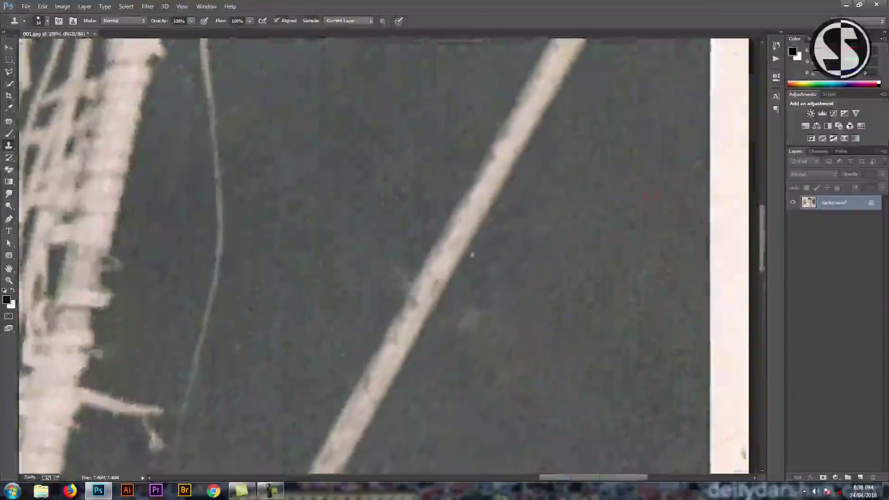
pyautogui.moveTo(652, 195); pyautogui.dragTo(545, 305)
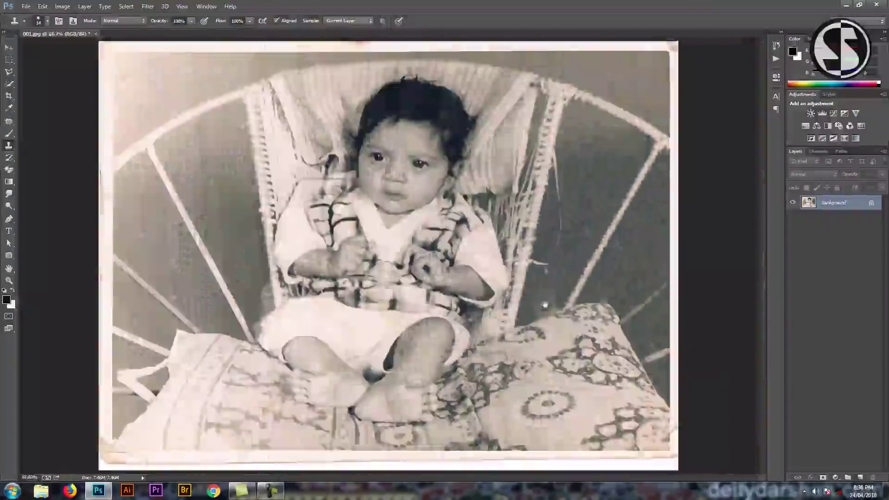
# Step: Unlock the Background as editable Layer 0 and add a Gradient Overlay layer style
pyautogui.keyDown('alt'); pyautogui.click(159, 235); pyautogui.keyUp('alt')
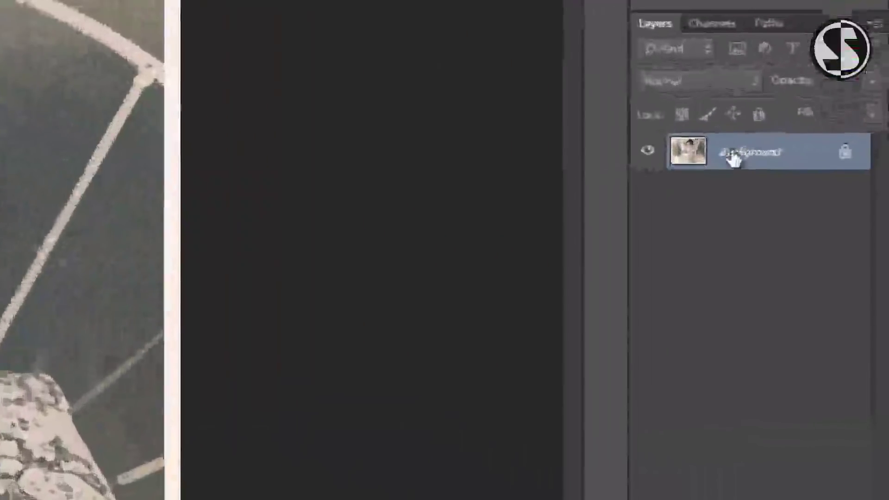
pyautogui.click(827, 204)
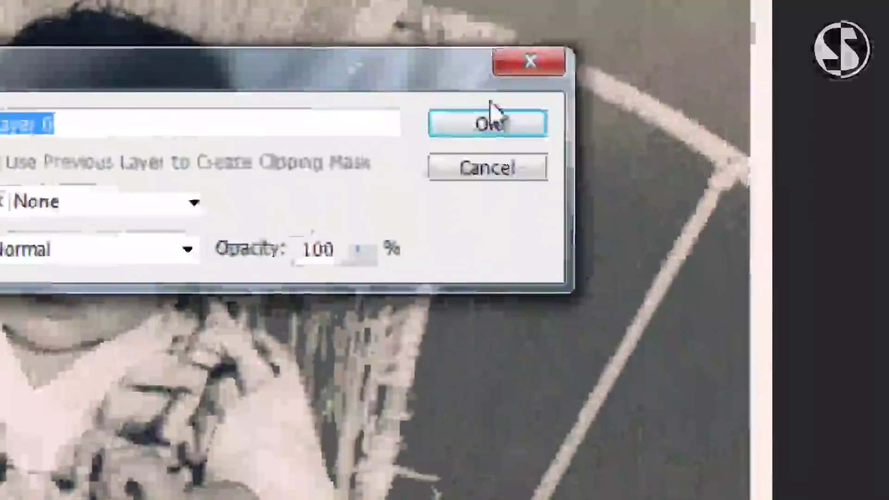
pyautogui.click(735, 171)
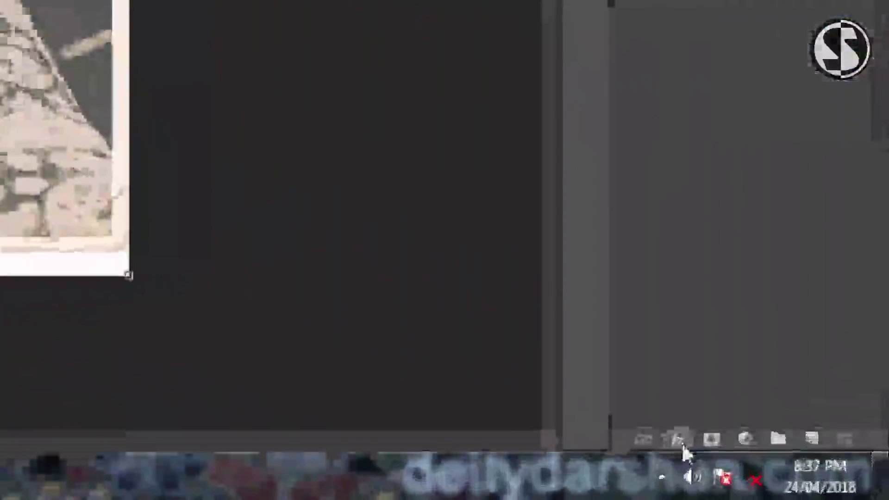
pyautogui.click(681, 443)
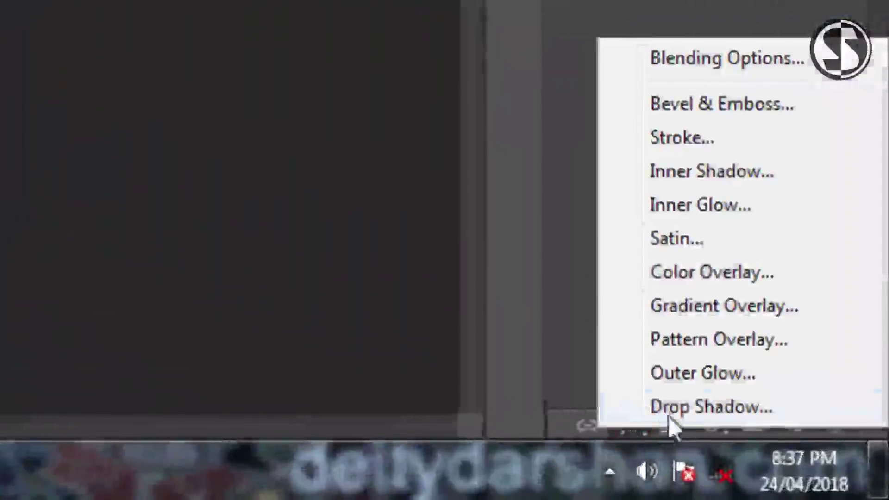
pyautogui.click(698, 313)
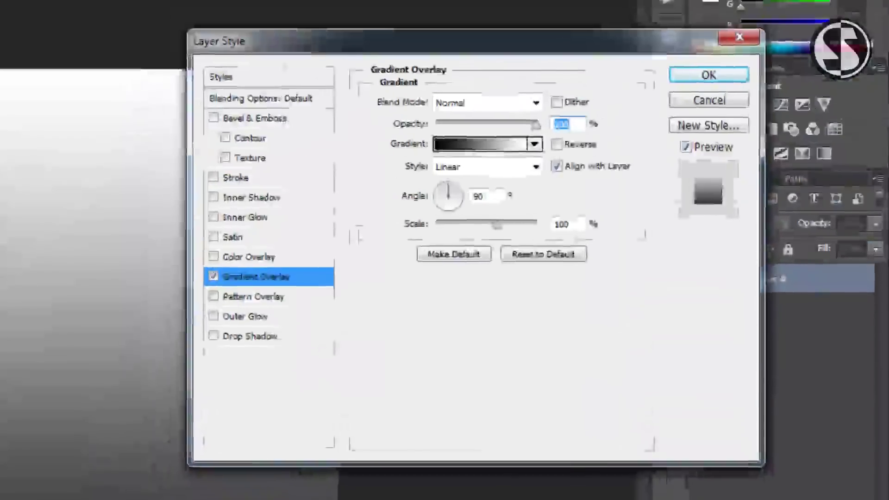
# Step: Set the Gradient Overlay to Color blend mode at about 99% opacity, adjust its scale, and apply it
pyautogui.click(530, 106)
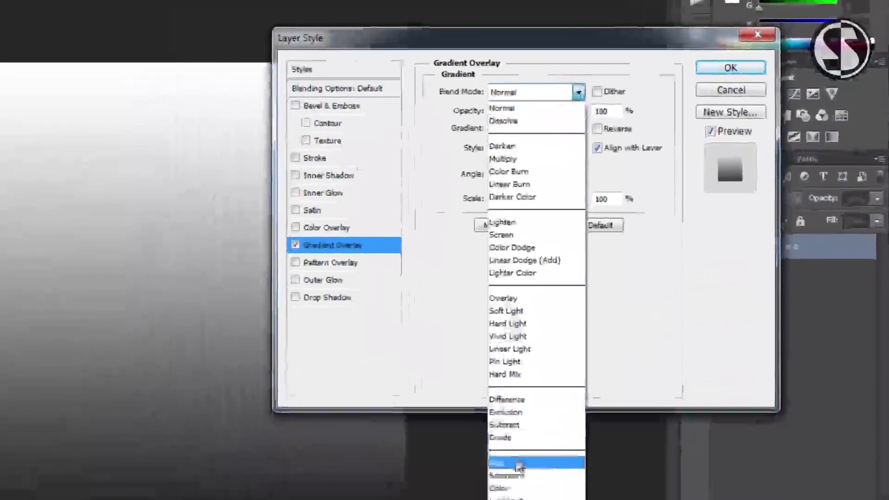
pyautogui.click(518, 469)
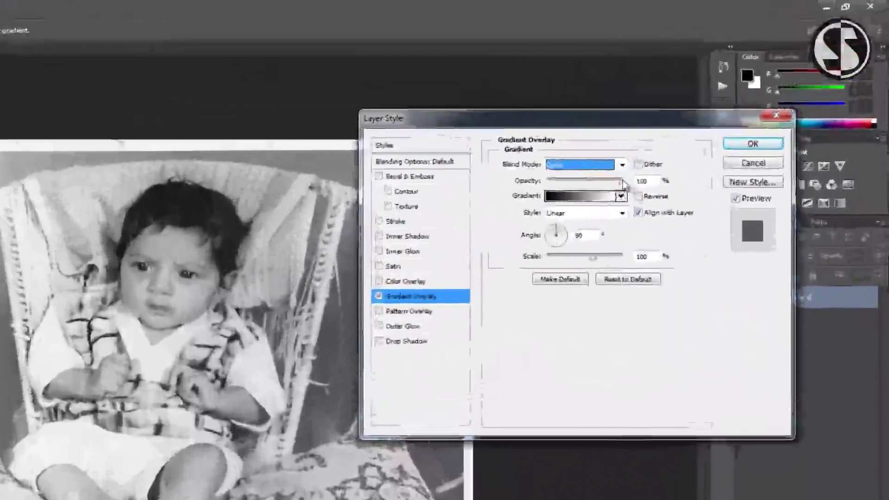
pyautogui.moveTo(707, 123); pyautogui.dragTo(691, 125)
pyautogui.moveTo(599, 186); pyautogui.dragTo(621, 182)
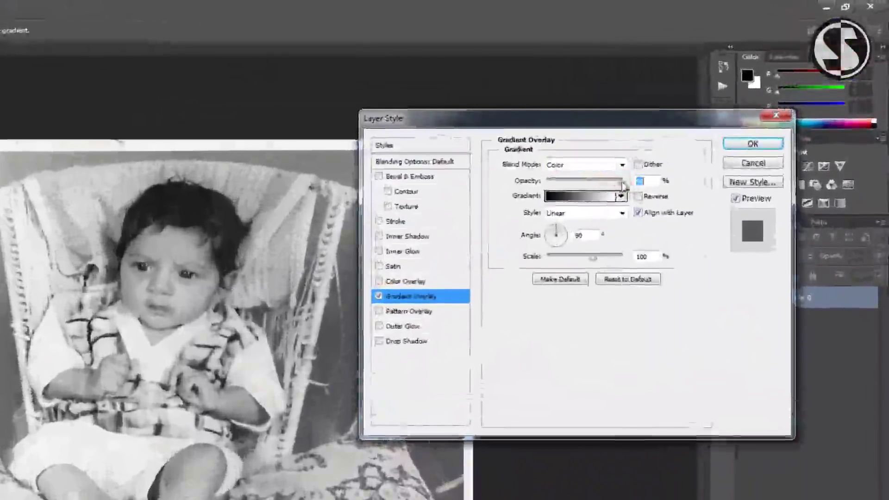
pyautogui.click(596, 258)
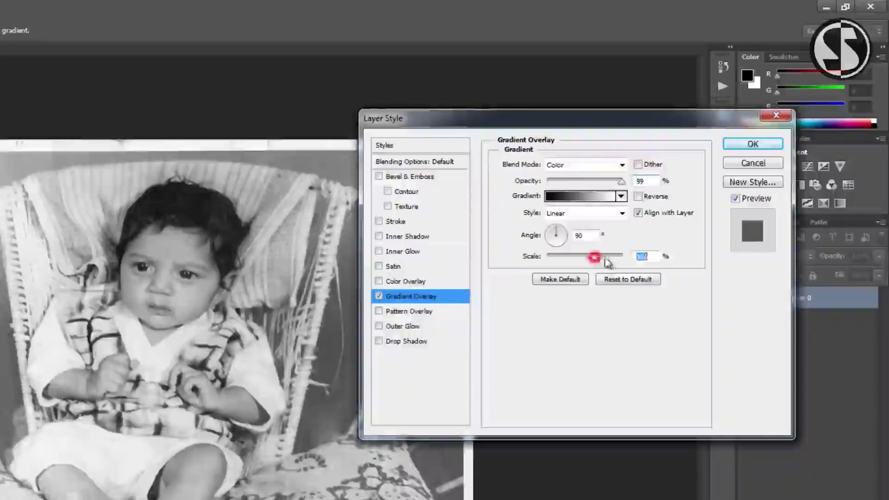
pyautogui.click(740, 144)
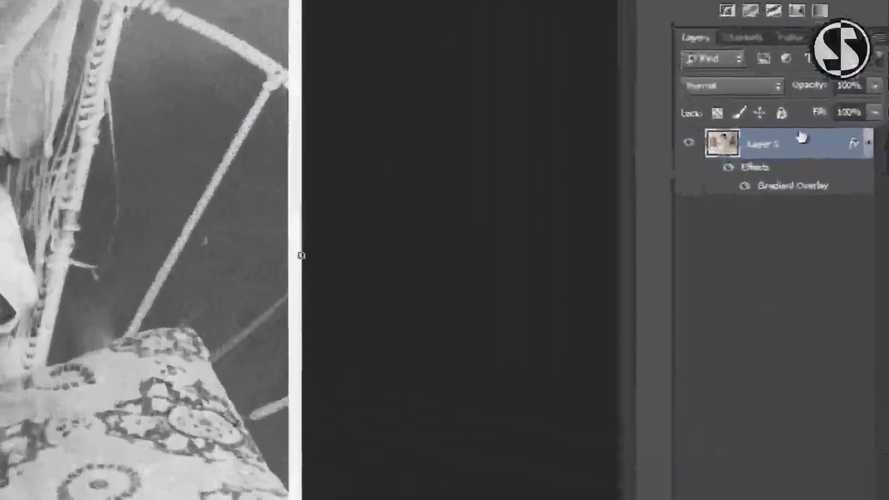
# Step: Flatten Layer 0 and its overlay into a single background layer
pyautogui.rightClick(847, 204)
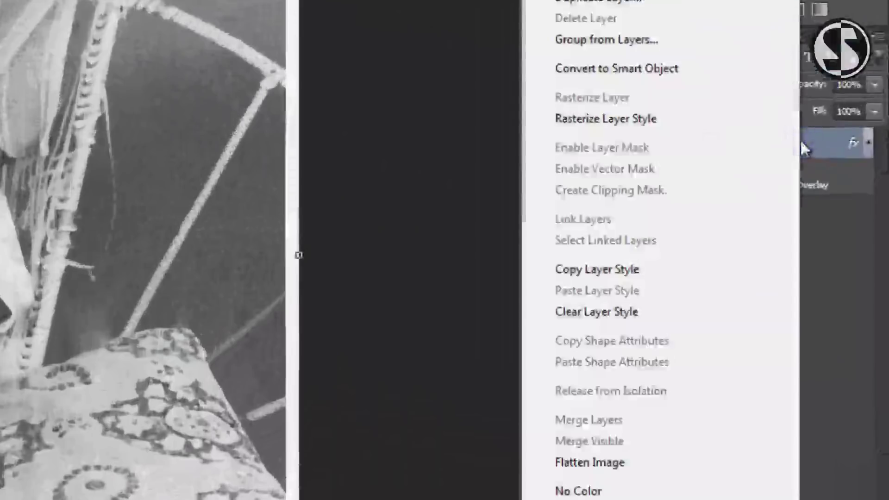
pyautogui.click(597, 462)
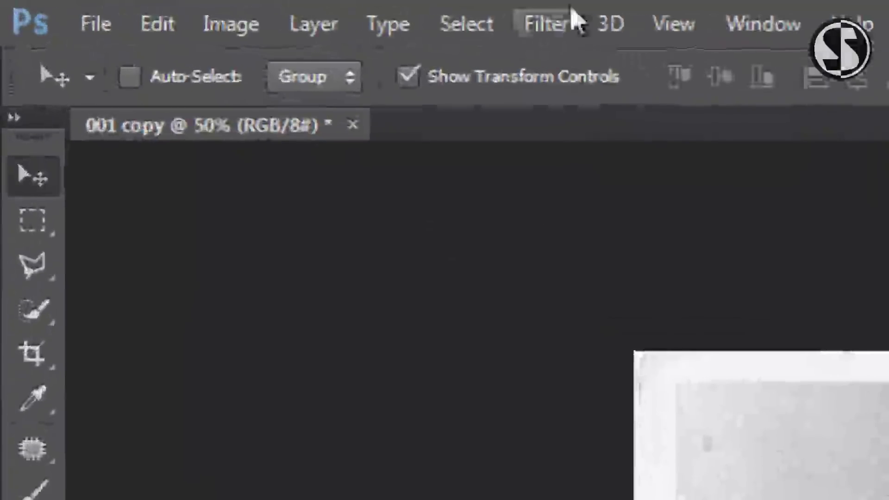
pyautogui.click(564, 30)
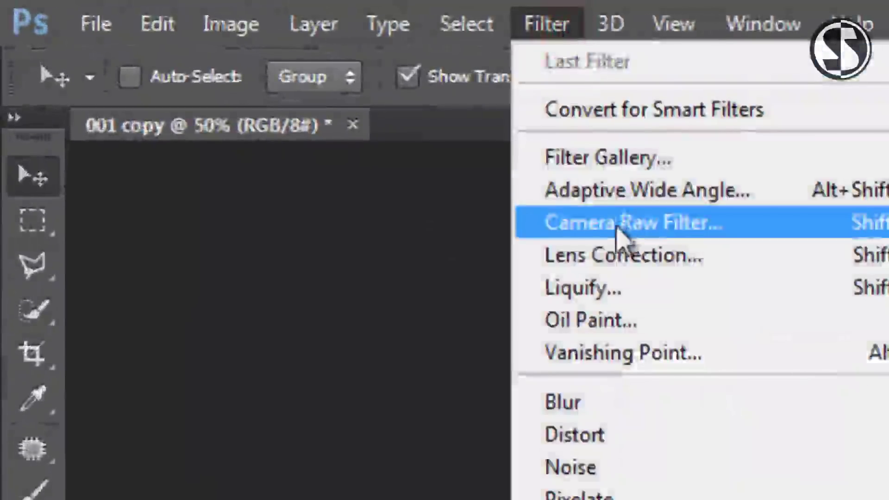
# Step: In Camera Raw Filter, apply Auto tone, Highlights about -98, darker Blacks, Whites +23 and slight Clarity
pyautogui.click(618, 227)
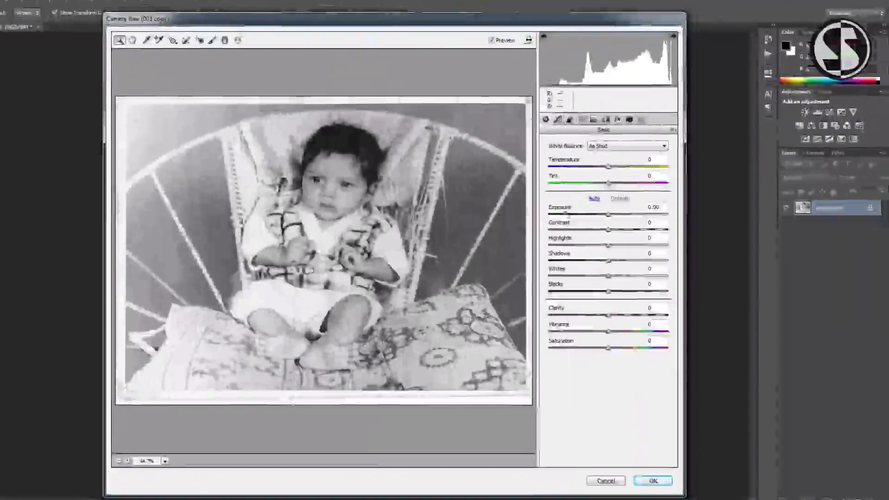
pyautogui.click(595, 198)
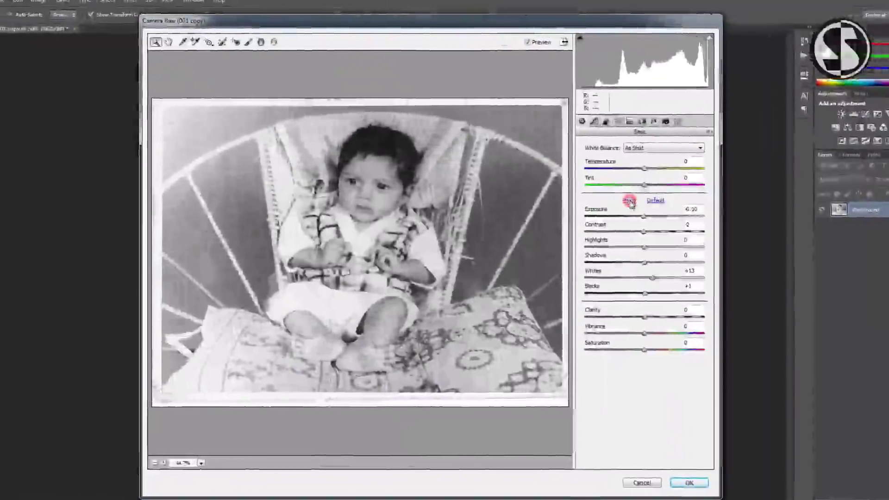
pyautogui.moveTo(644, 247); pyautogui.dragTo(586, 247)
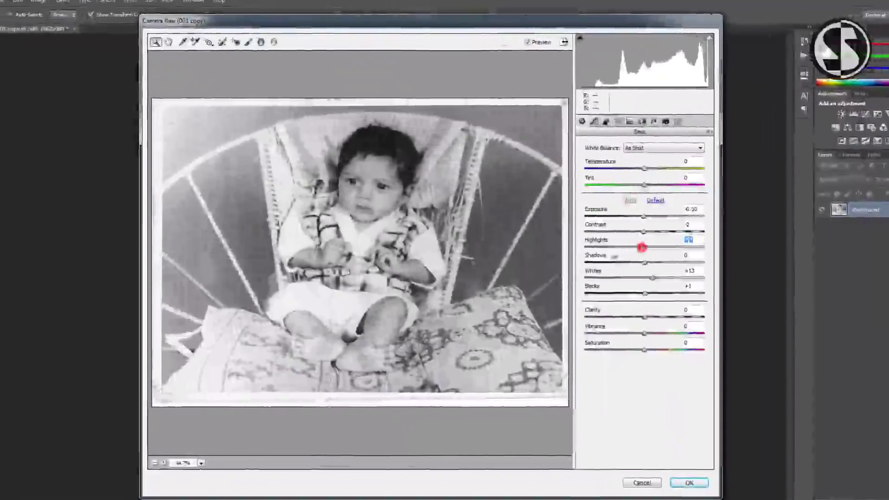
pyautogui.moveTo(645, 293); pyautogui.dragTo(605, 294)
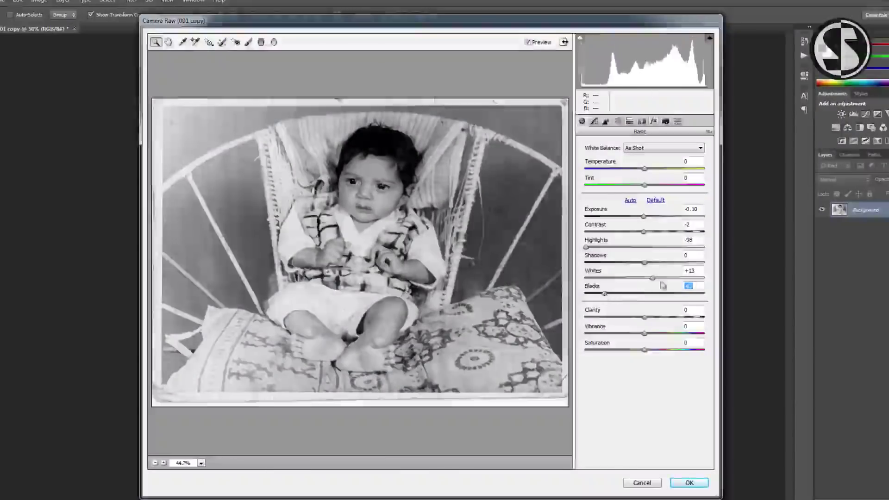
pyautogui.moveTo(653, 278); pyautogui.dragTo(658, 278)
pyautogui.click(646, 316)
pyautogui.moveTo(651, 319); pyautogui.dragTo(658, 319)
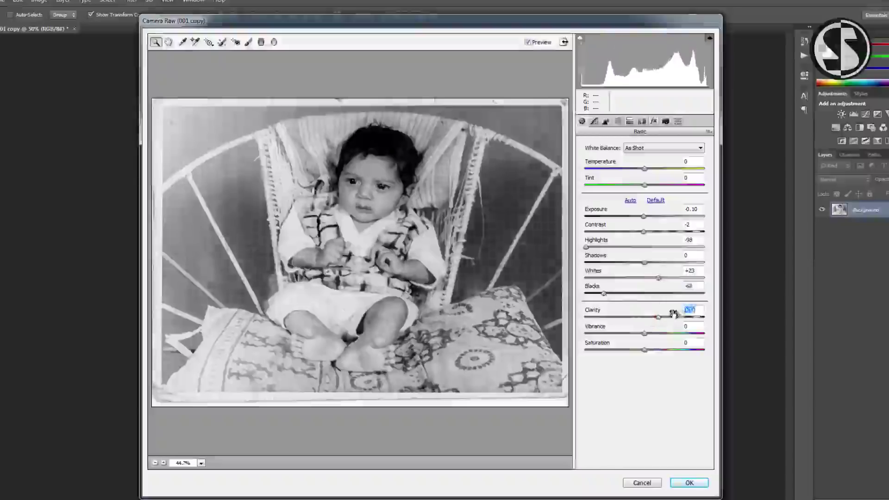
# Step: Turn on luminance noise reduction in the Detail settings and apply the Camera Raw adjustments
pyautogui.click(605, 121)
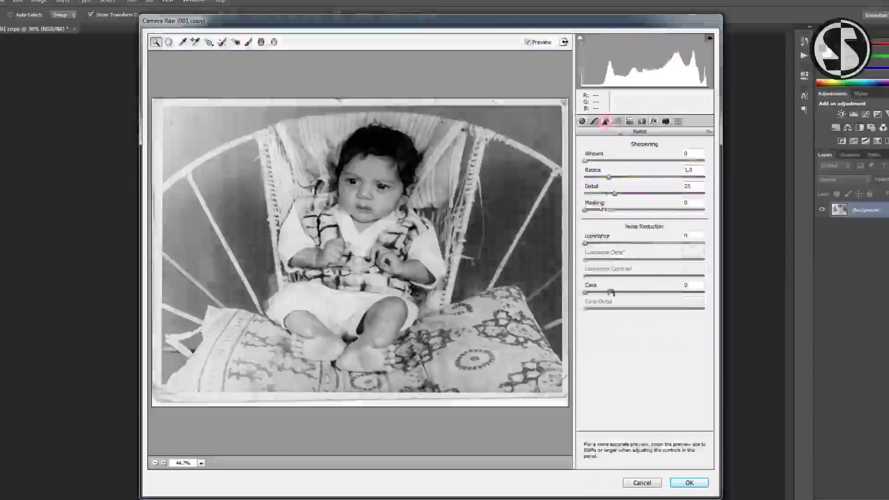
pyautogui.click(645, 243)
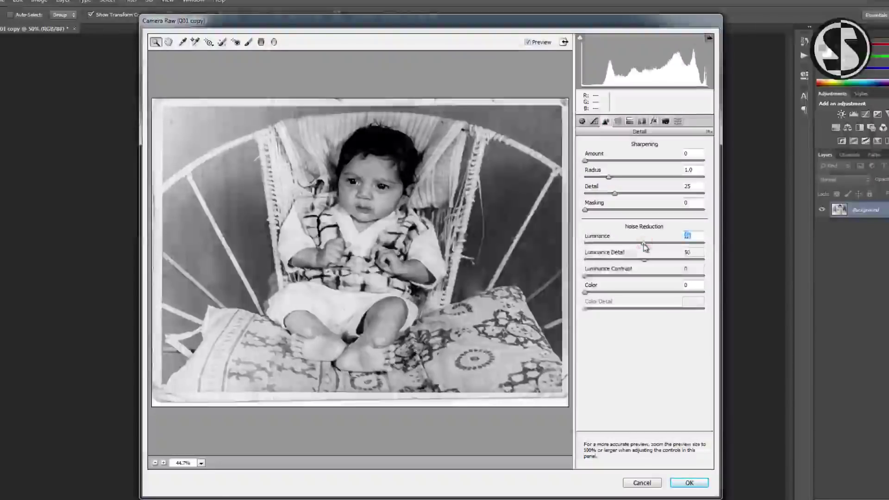
pyautogui.moveTo(644, 246); pyautogui.dragTo(647, 247)
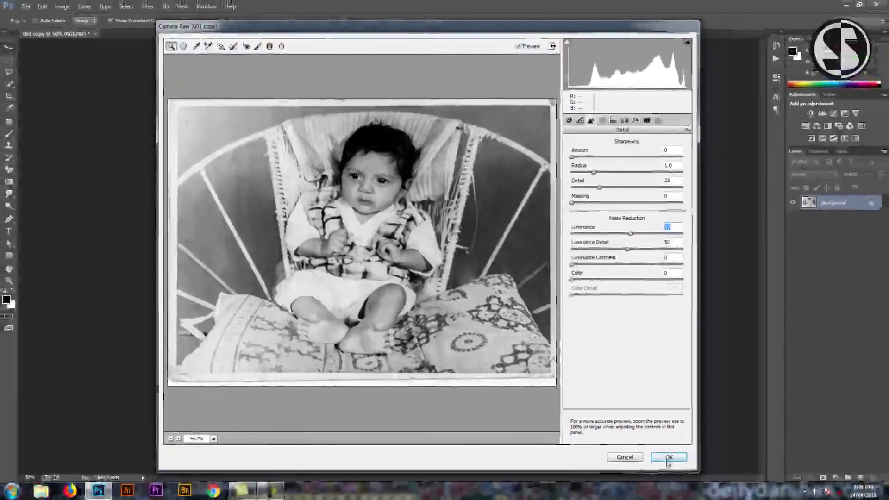
pyautogui.click(689, 482)
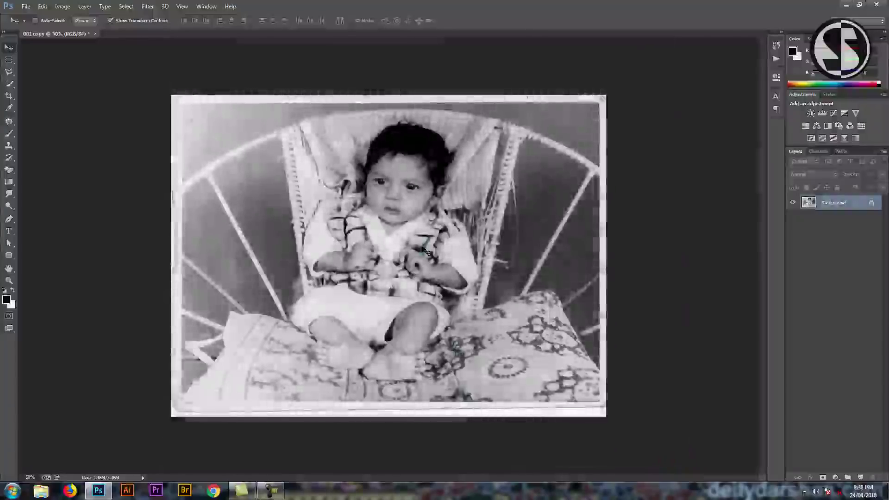
# Step: Save the image as JPEG '001 copy.jpg' at Maximum quality
pyautogui.hotkey('ctrl', 'shift', 's')
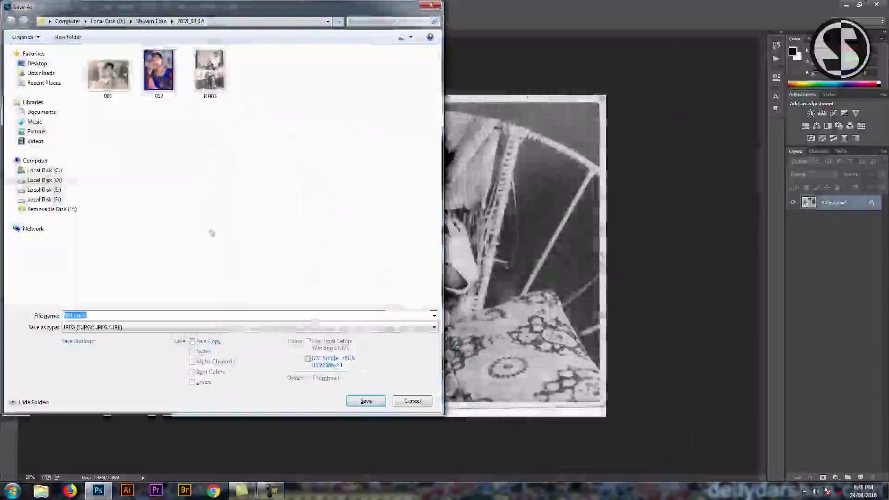
pyautogui.click(367, 400)
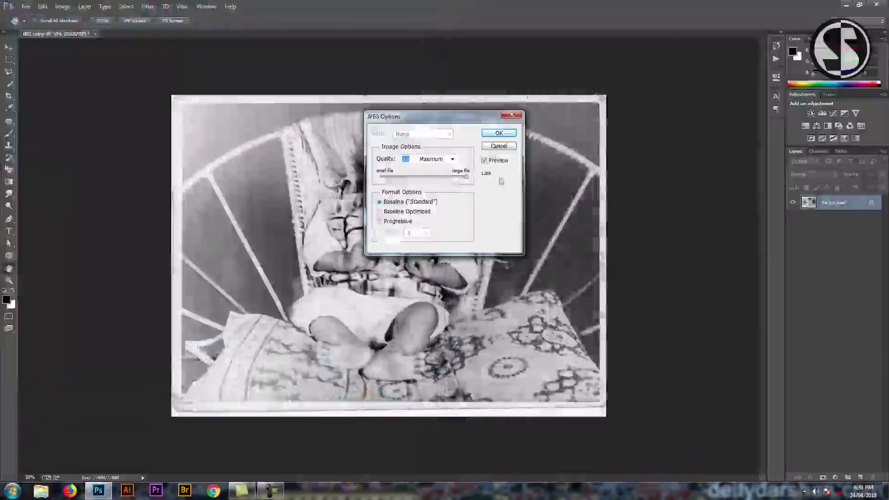
pyautogui.click(498, 134)
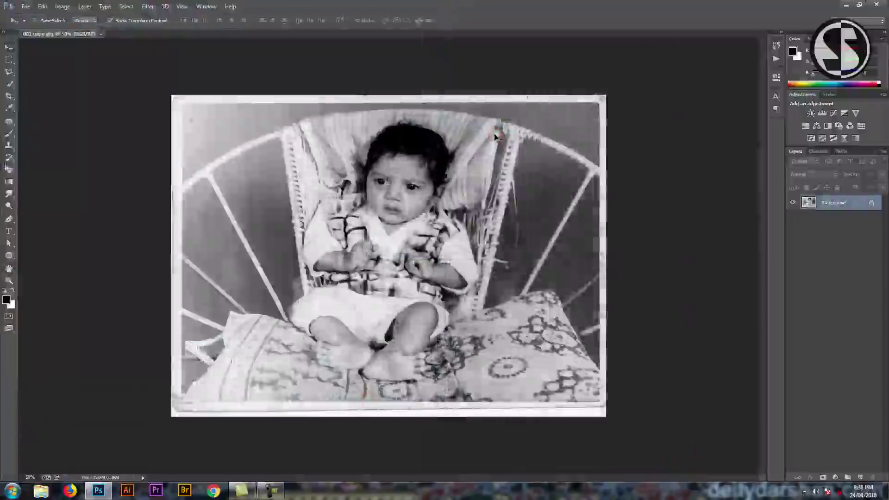
pyautogui.scroll(1, 420, 173)
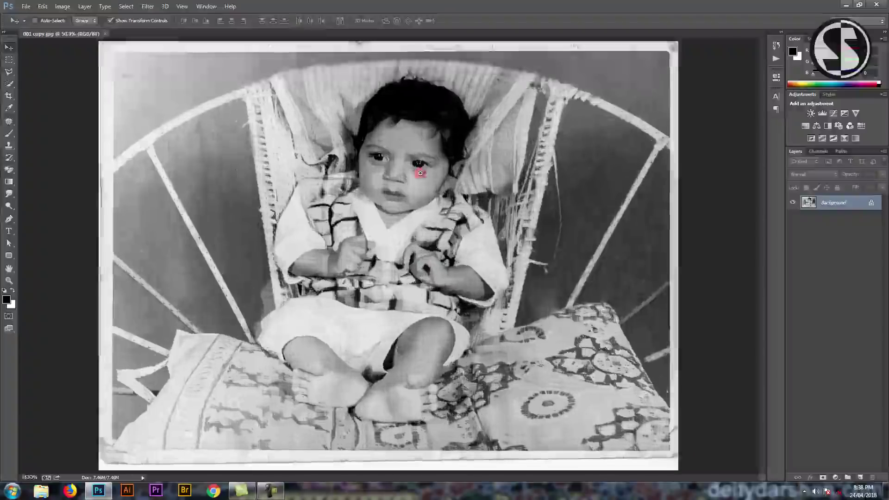
# Step: Zoom in and clone-stamp the forehead spot near the eyebrow with a resized brush, then zoom out to 200%
pyautogui.scroll(5, 407, 176)
pyautogui.scroll(2, 356, 188)
pyautogui.scroll(3, 356, 188)
pyautogui.scroll(1, 350, 188)
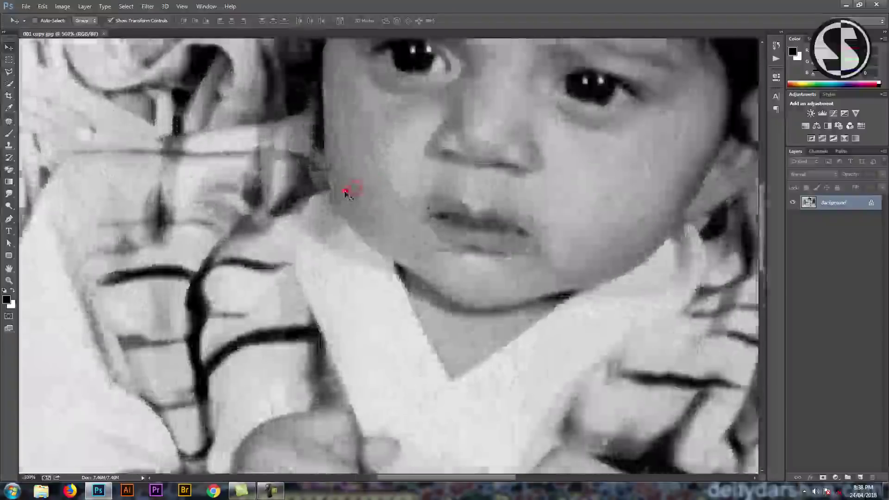
pyautogui.press('j')
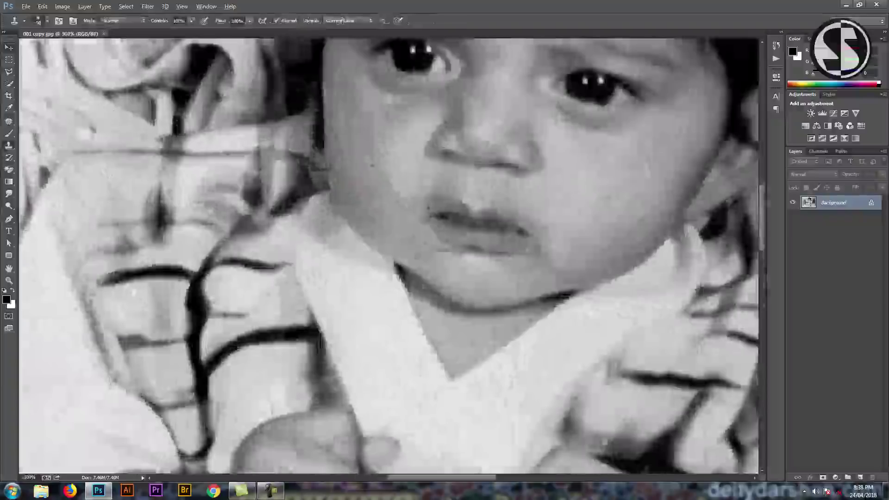
pyautogui.keyDown('alt'); pyautogui.rightClick(343, 165); pyautogui.keyUp('alt')
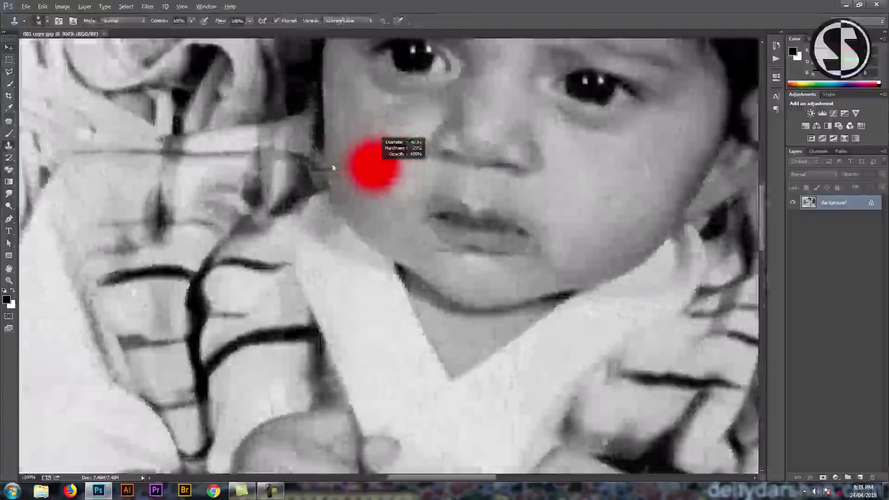
pyautogui.keyDown('alt'); pyautogui.rightClick(317, 148); pyautogui.keyUp('alt')
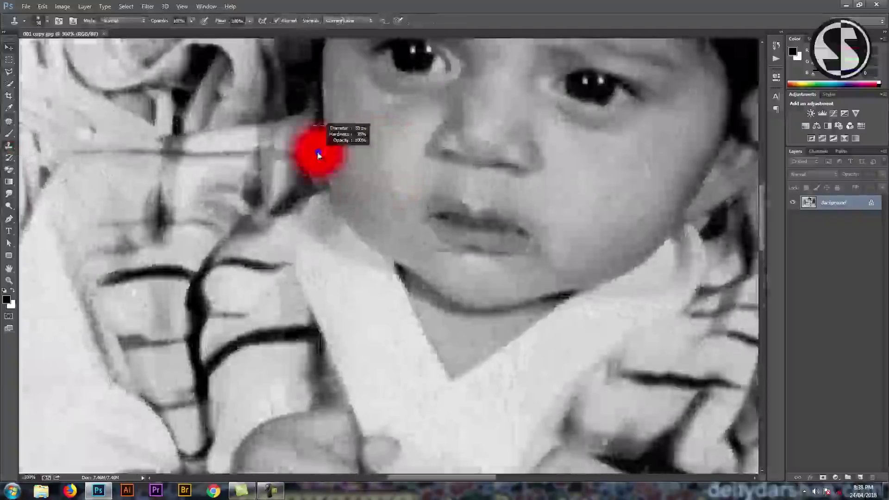
pyautogui.keyDown('alt'); pyautogui.rightClick(331, 158); pyautogui.keyUp('alt')
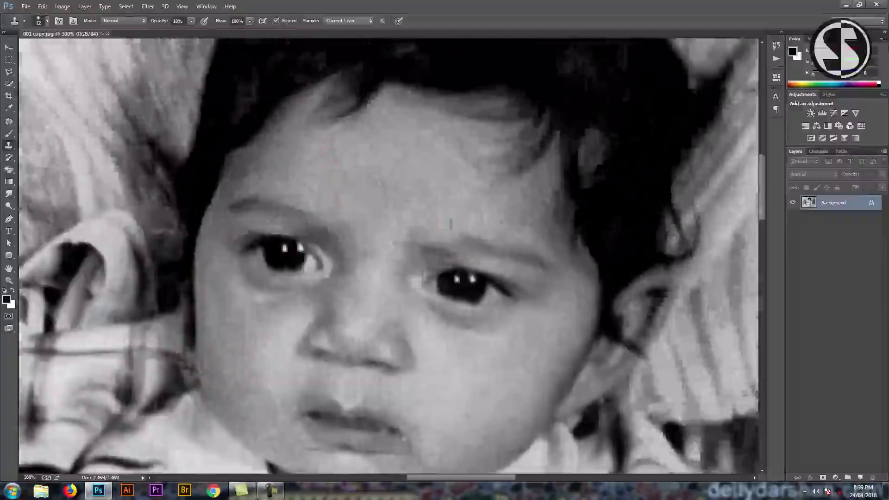
pyautogui.click(477, 209)
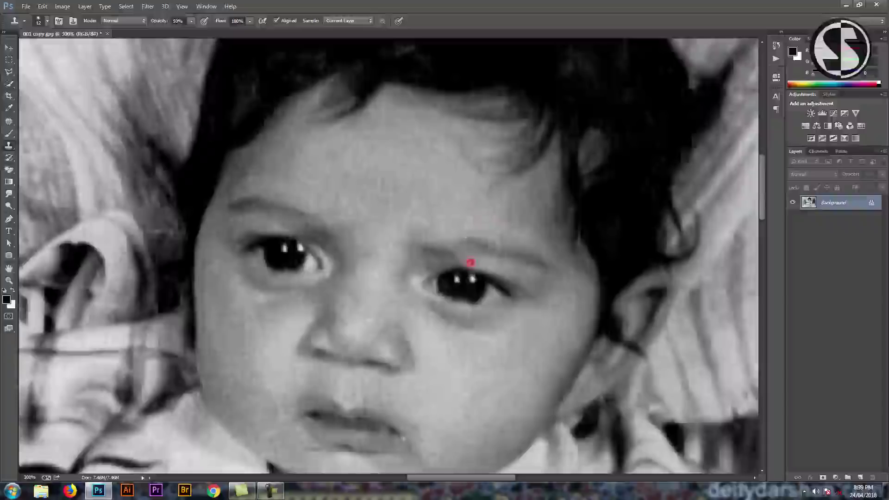
pyautogui.hotkey('ctrl', '-')
pyautogui.press('v')
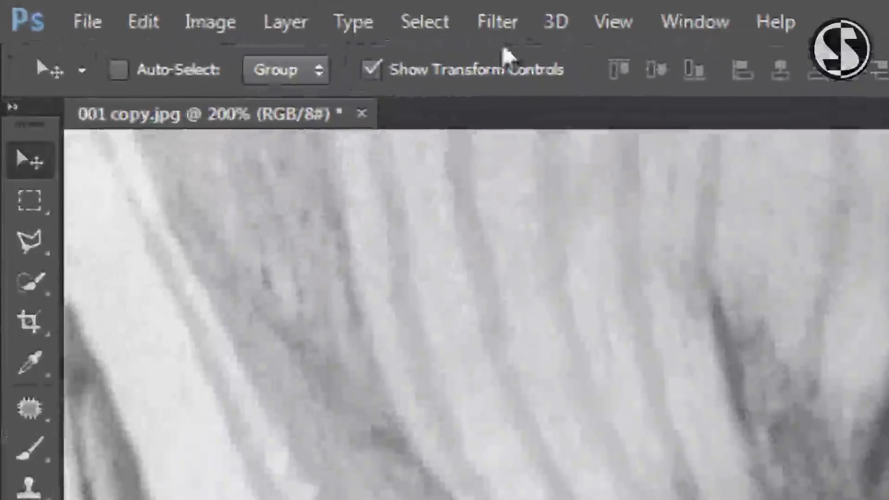
# Step: Apply Imagenomic Noiseware with Full (weaker noise), sharpening raised from 5 to 8 and contrast 6
pyautogui.click(165, 7)
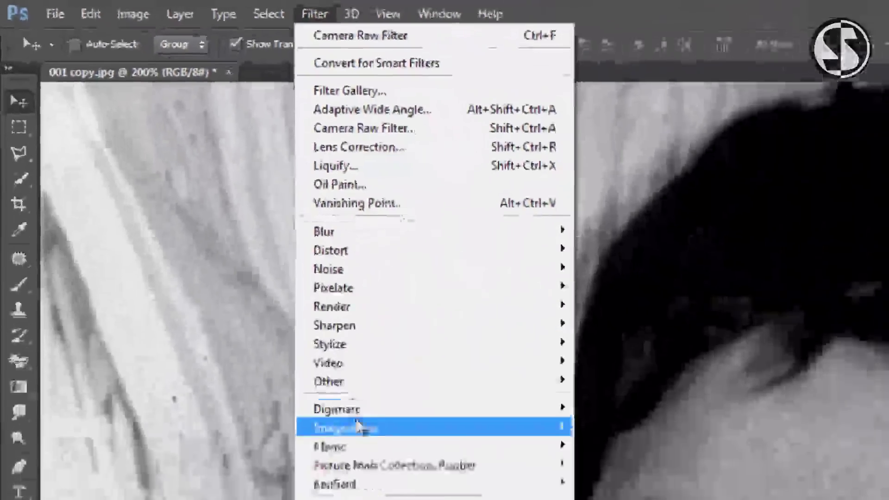
pyautogui.click(323, 388)
pyautogui.click(587, 402)
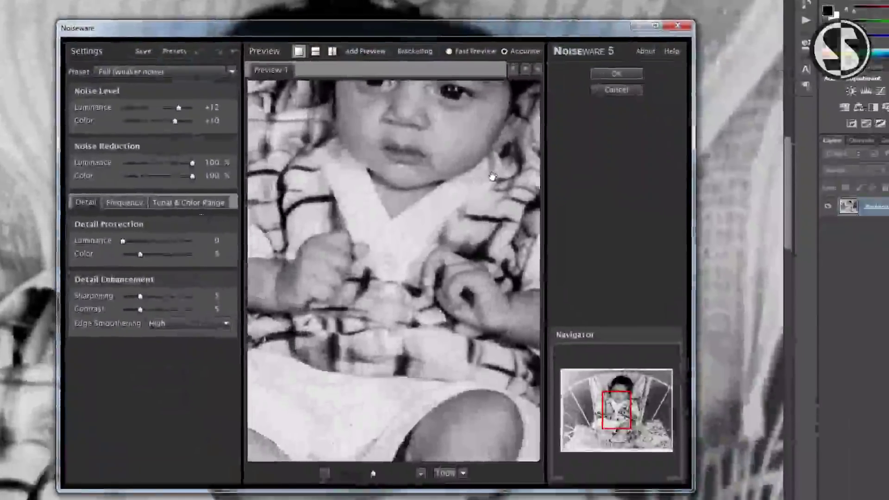
pyautogui.moveTo(429, 222); pyautogui.dragTo(415, 260)
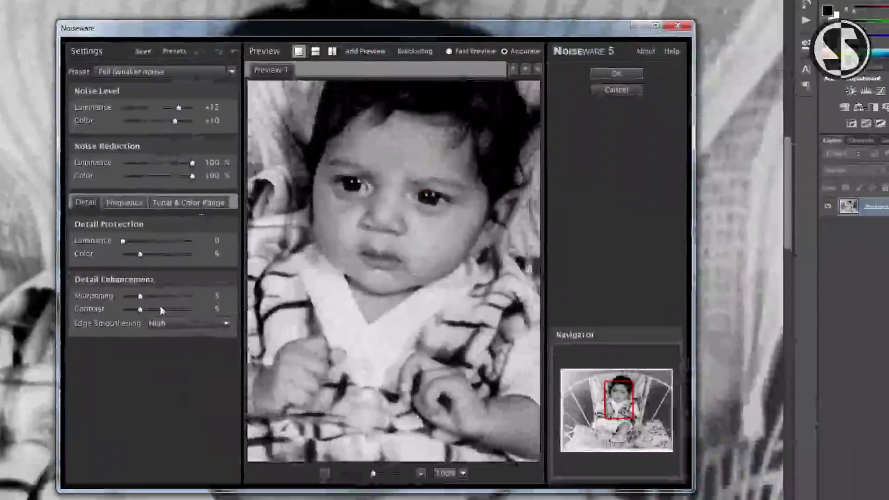
pyautogui.moveTo(139, 296); pyautogui.dragTo(150, 296)
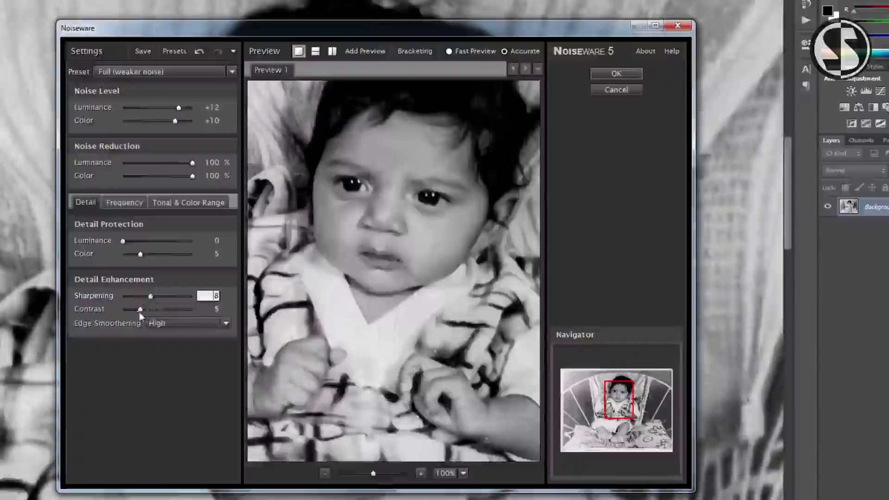
pyautogui.click(140, 309)
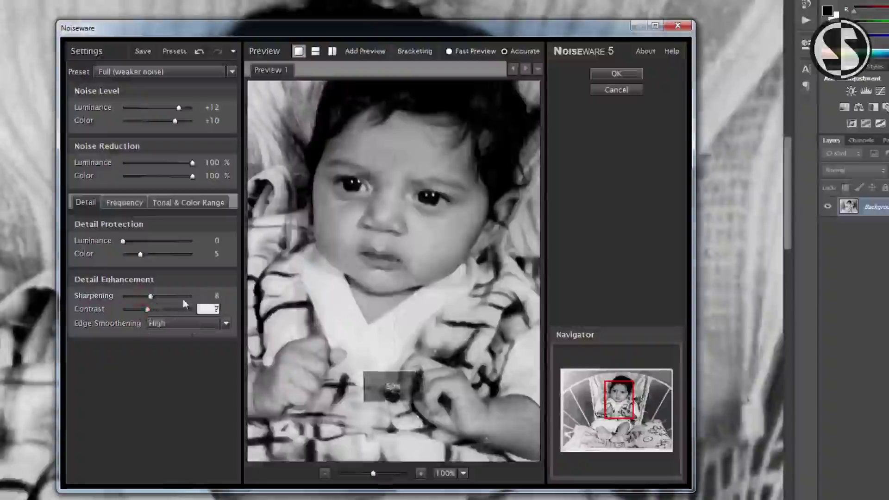
pyautogui.moveTo(146, 313); pyautogui.dragTo(148, 298)
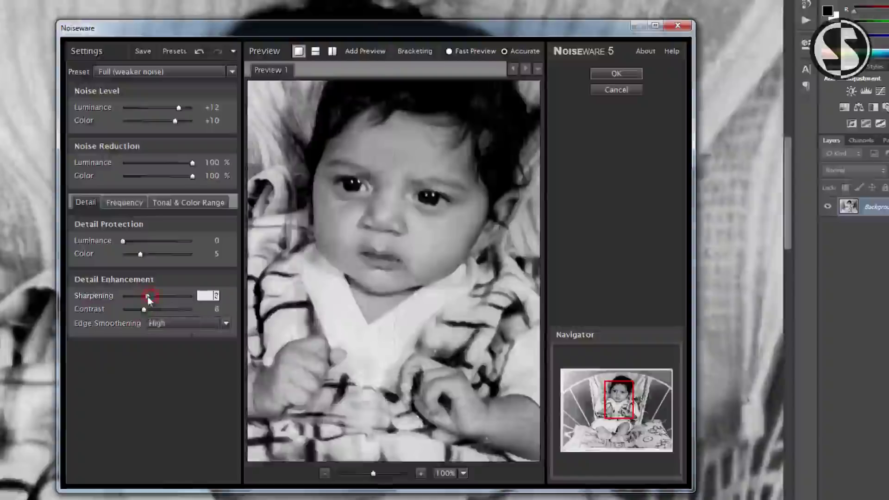
pyautogui.click(618, 74)
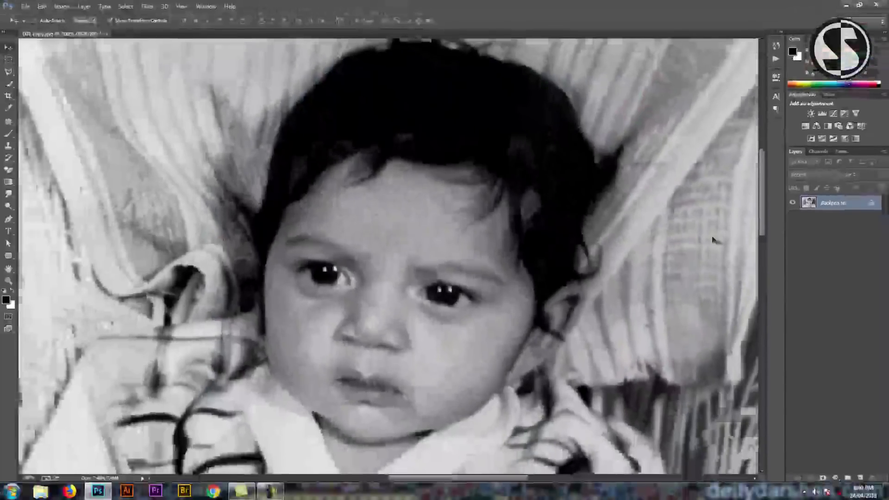
# Step: Fit the photo to the window and play the Skin Smooth action from the makeup set
pyautogui.press('s')
pyautogui.scroll(3, 341, 93)
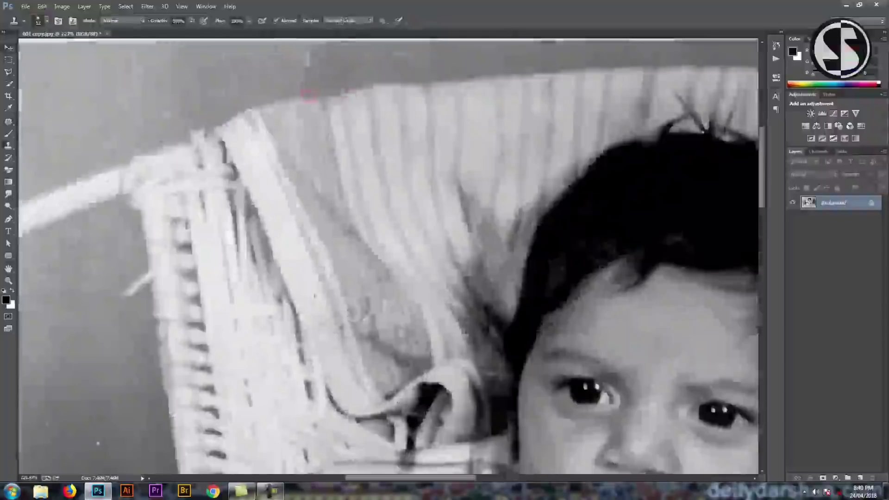
pyautogui.hotkey('ctrl', '0')
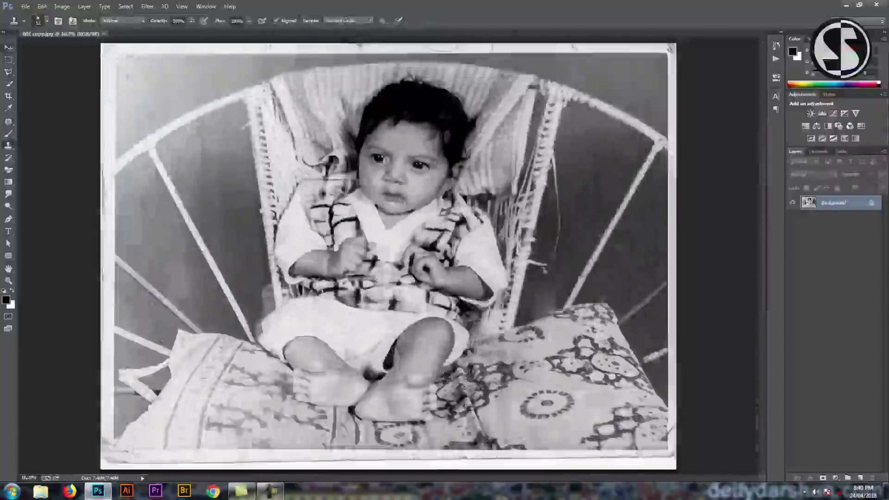
pyautogui.press('v')
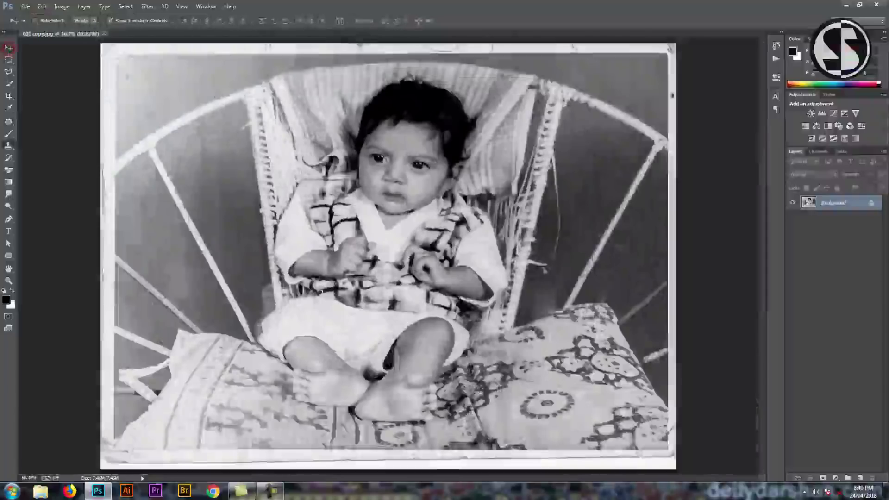
pyautogui.click(776, 59)
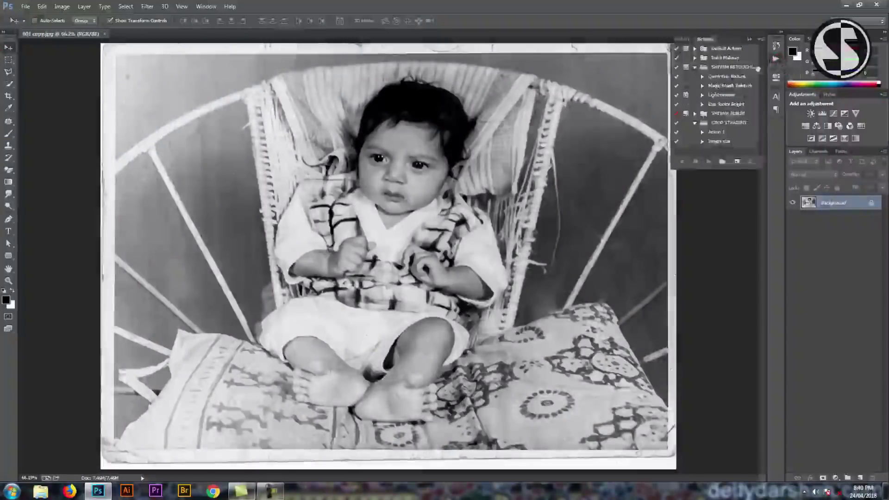
pyautogui.click(694, 67)
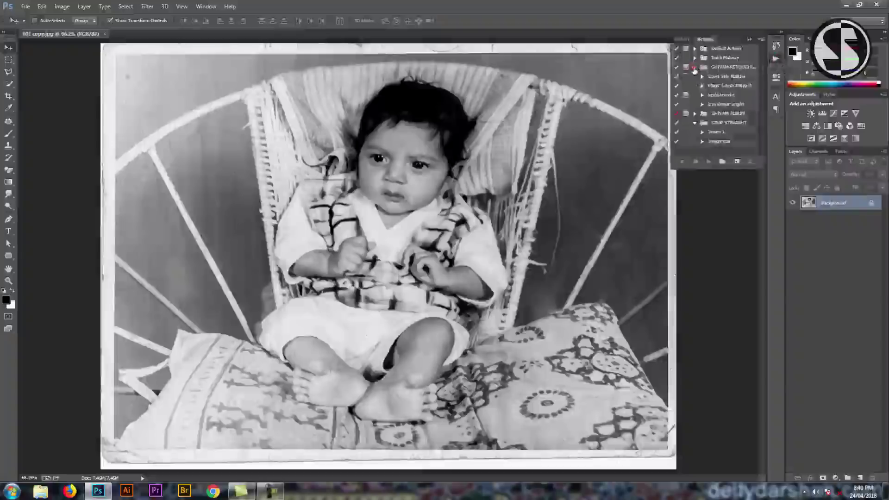
pyautogui.click(694, 68)
pyautogui.click(695, 58)
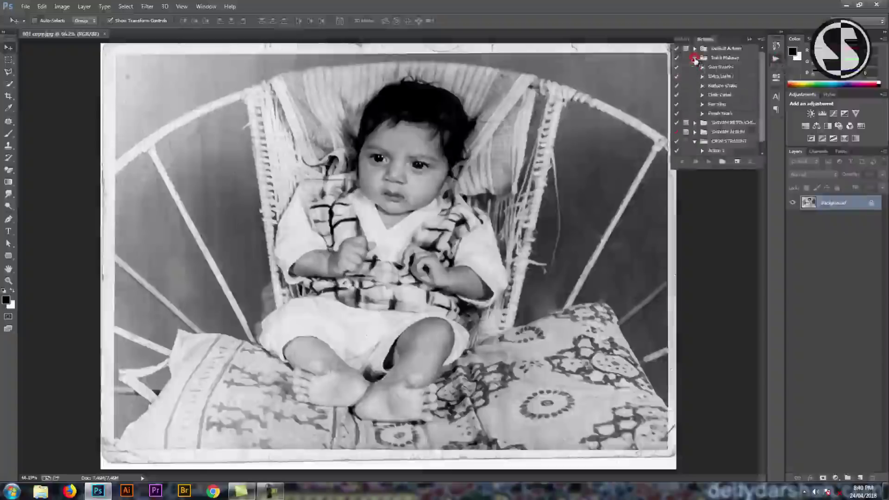
pyautogui.click(714, 69)
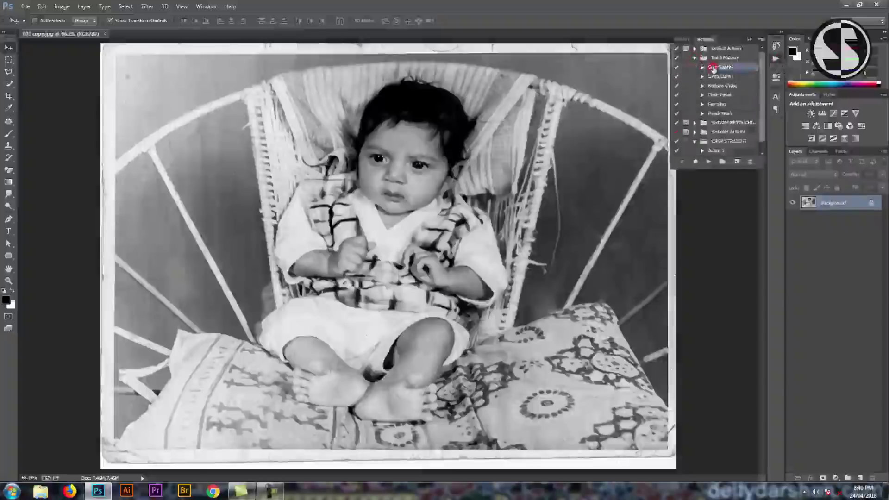
pyautogui.click(709, 162)
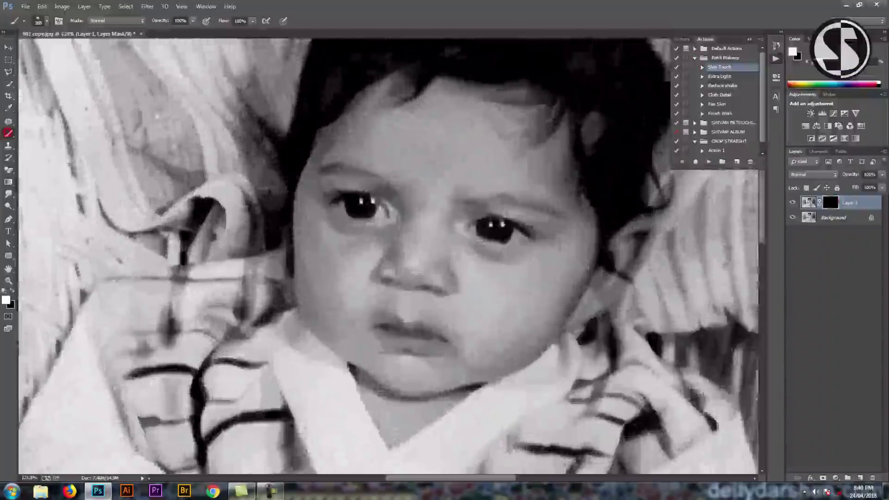
# Step: Paint smoothing onto the cheek, temple, forehead, chin and below the nostril on Layer 1's mask
pyautogui.keyDown('alt'); pyautogui.rightClick(397, 208); pyautogui.keyUp('alt')
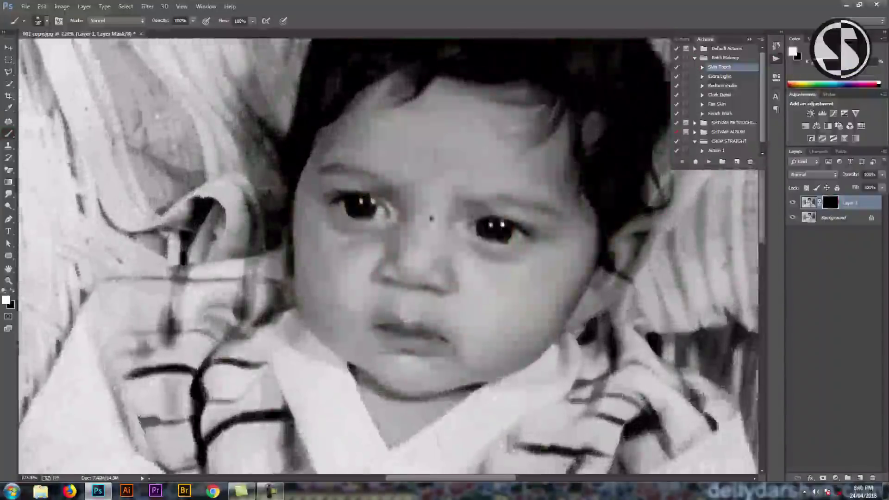
pyautogui.keyDown('alt'); pyautogui.rightClick(427, 222); pyautogui.keyUp('alt')
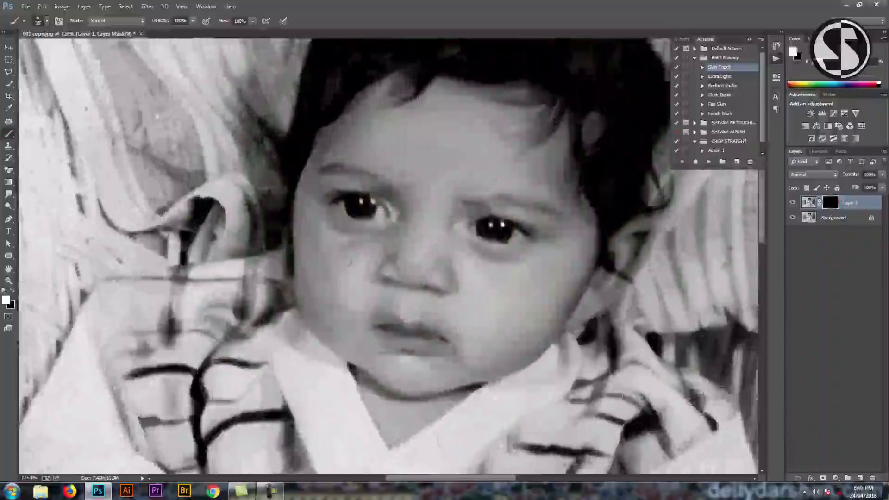
pyautogui.click(358, 312)
pyautogui.moveTo(323, 151); pyautogui.dragTo(307, 171)
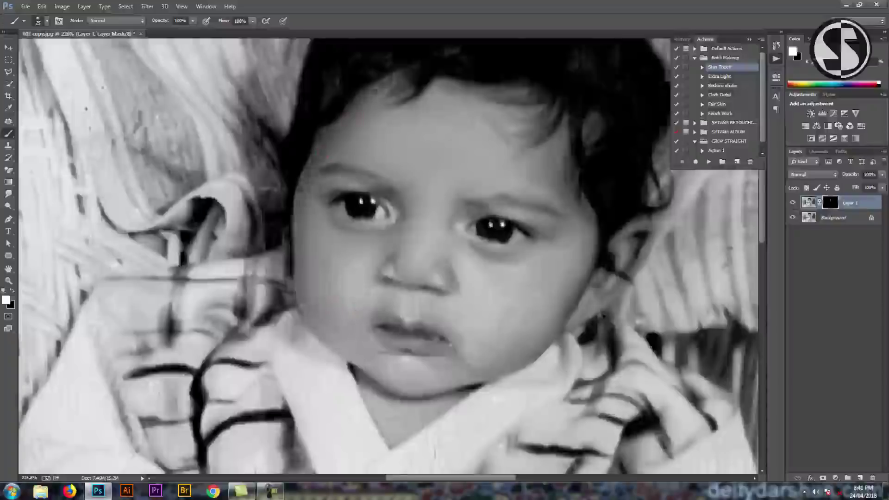
pyautogui.scroll(2, 174, 355)
pyautogui.click(298, 383)
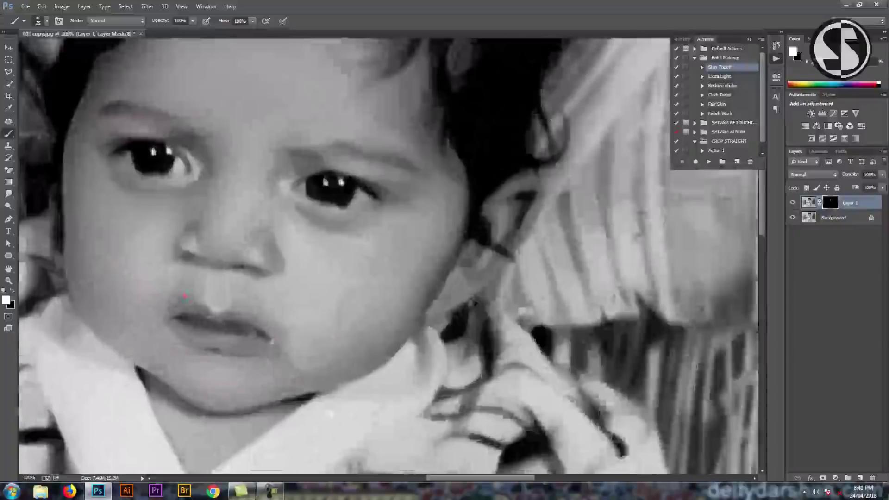
pyautogui.press('[')
pyautogui.moveTo(239, 365); pyautogui.dragTo(269, 362)
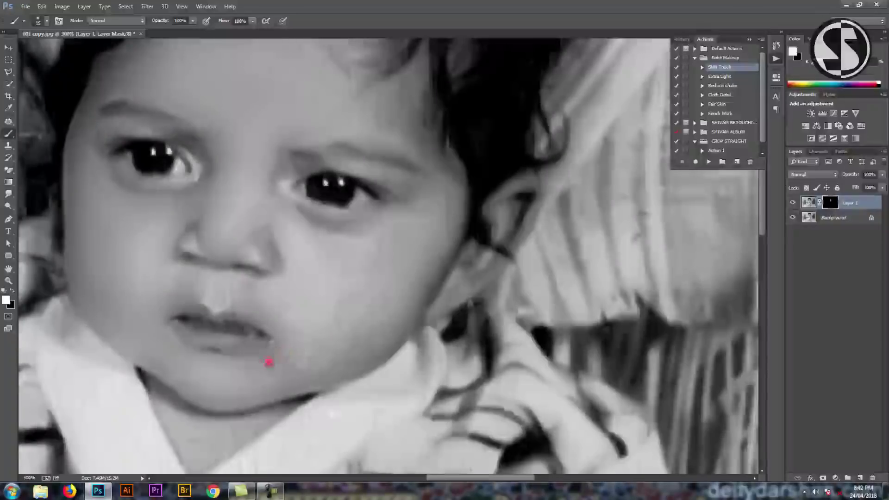
pyautogui.moveTo(236, 244)
pyautogui.mouseDown()
pyautogui.moveTo(219, 261)
pyautogui.moveTo(271, 257)
pyautogui.mouseUp()
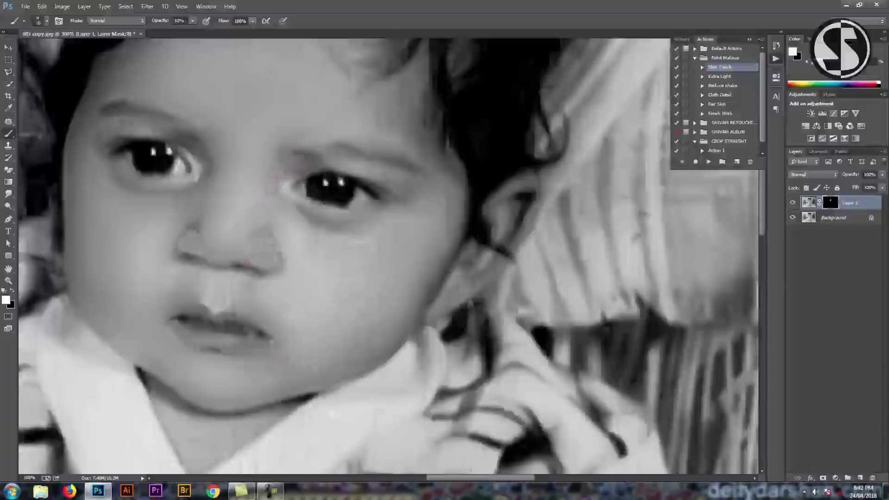
# Step: At 50% then full strength, smooth the cheek beside the eye, forehead, hairline and chin line
pyautogui.press('5')
pyautogui.moveTo(445, 200); pyautogui.dragTo(411, 234)
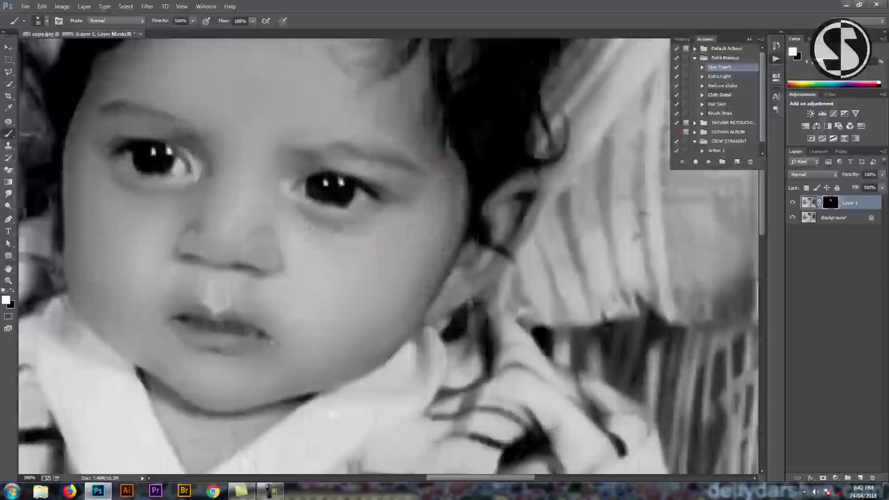
pyautogui.scroll(3, 392, 258)
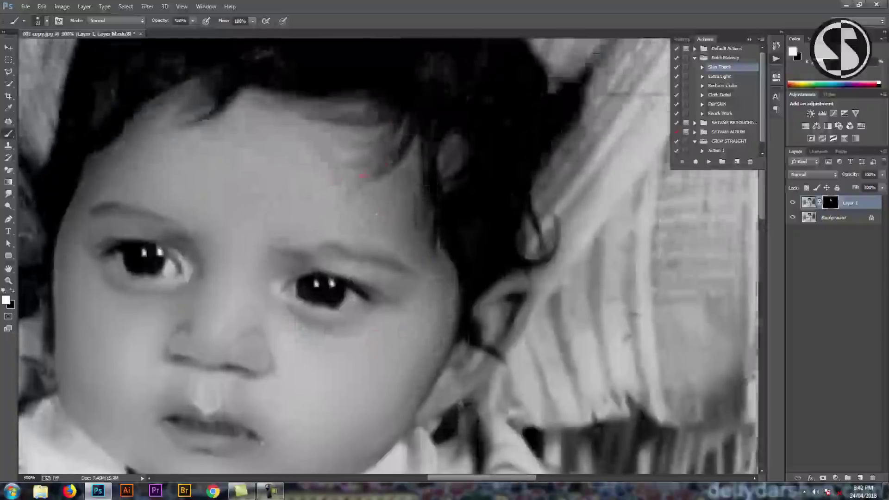
pyautogui.click(310, 160)
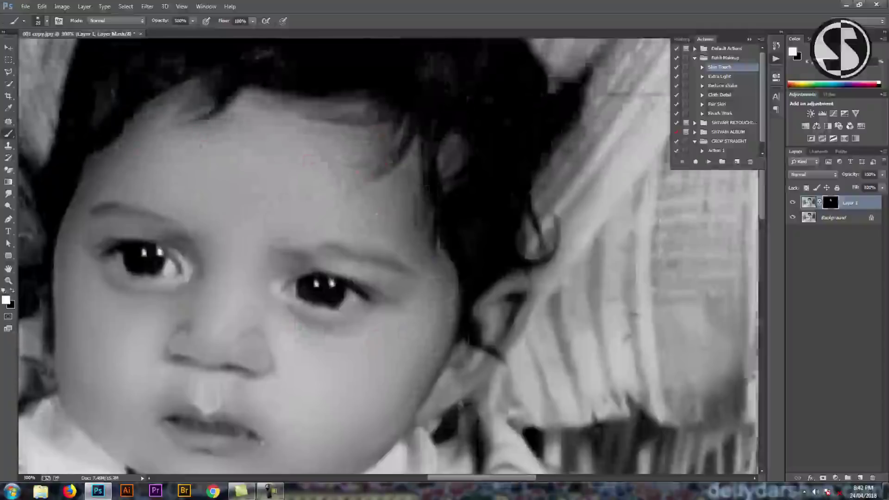
pyautogui.press('0')
pyautogui.press('[')
pyautogui.press('[')
pyautogui.press('[')
pyautogui.click(417, 151)
pyautogui.click(422, 223)
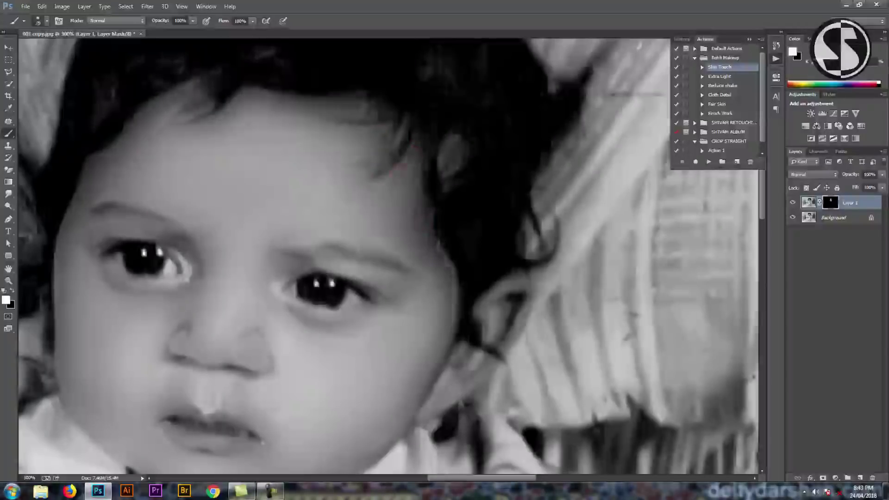
pyautogui.moveTo(288, 368); pyautogui.dragTo(389, 127)
pyautogui.click(359, 270)
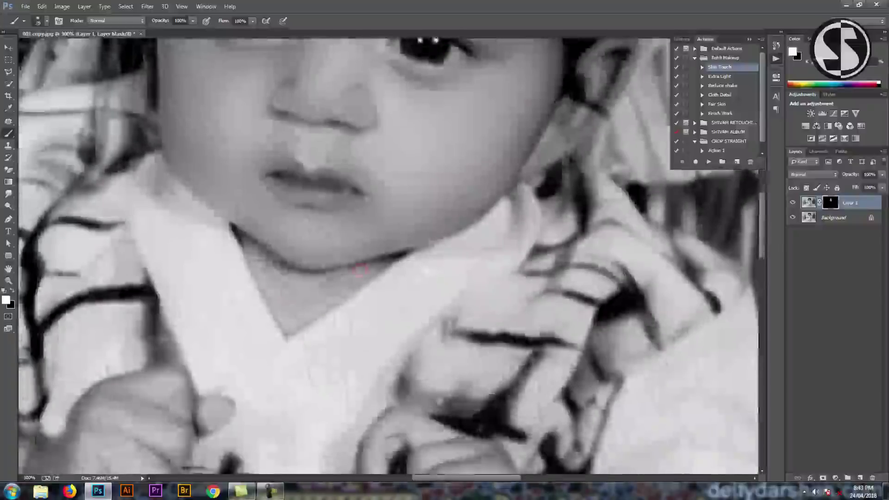
pyautogui.moveTo(359, 270); pyautogui.dragTo(236, 231)
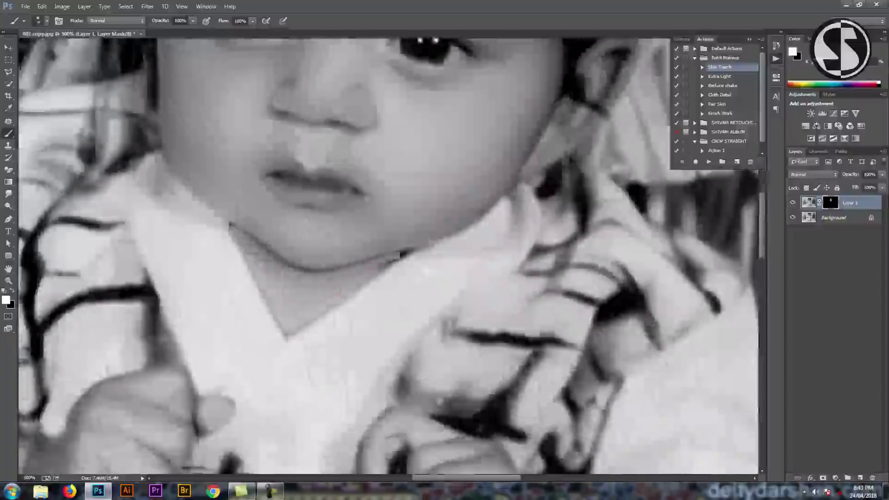
# Step: Smooth the hand, arm and forearm edges, varying brush strength between 10%, 50% and 100%
pyautogui.moveTo(352, 260); pyautogui.dragTo(578, 97)
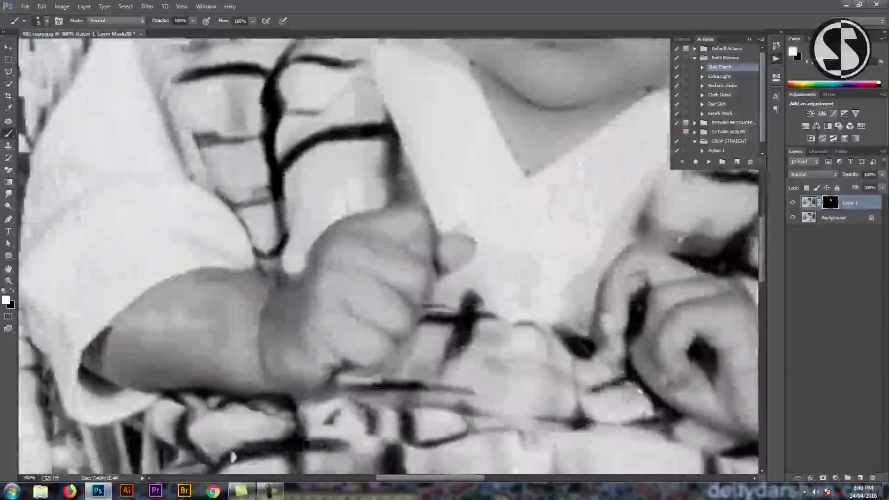
pyautogui.moveTo(241, 377); pyautogui.dragTo(95, 338)
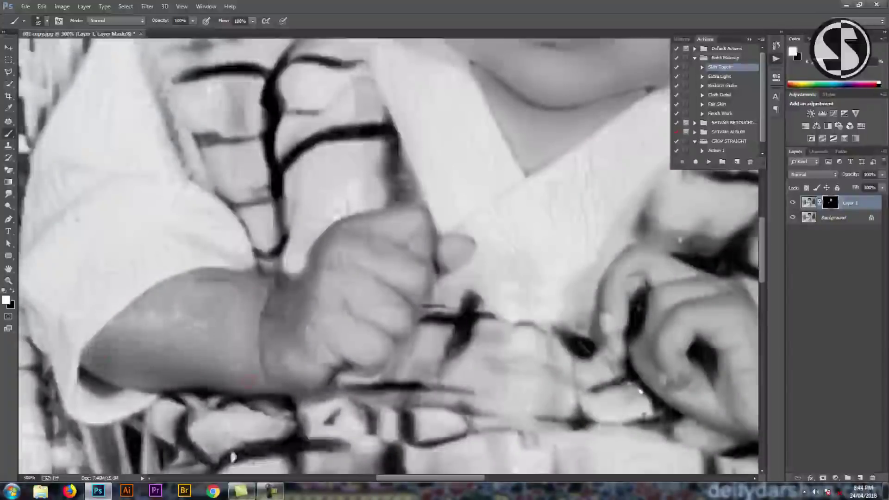
pyautogui.moveTo(230, 277); pyautogui.dragTo(151, 315)
pyautogui.moveTo(271, 299); pyautogui.dragTo(263, 354)
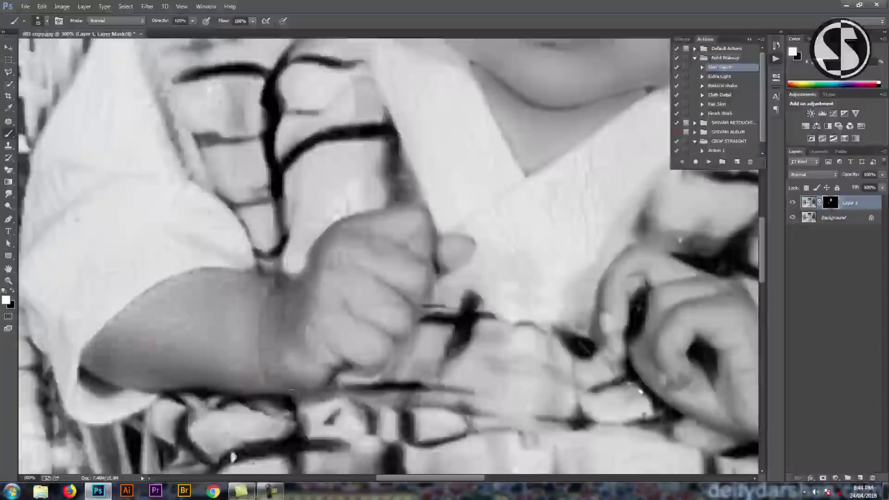
pyautogui.moveTo(302, 310); pyautogui.dragTo(317, 252)
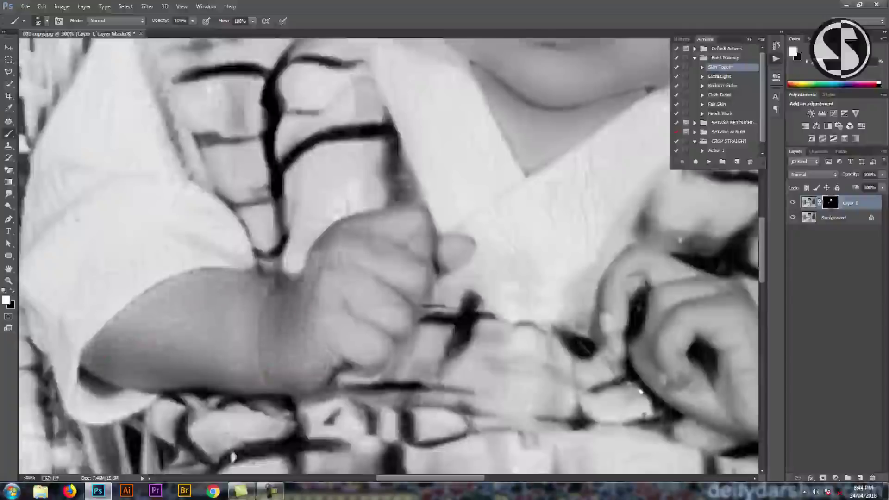
pyautogui.press('1')
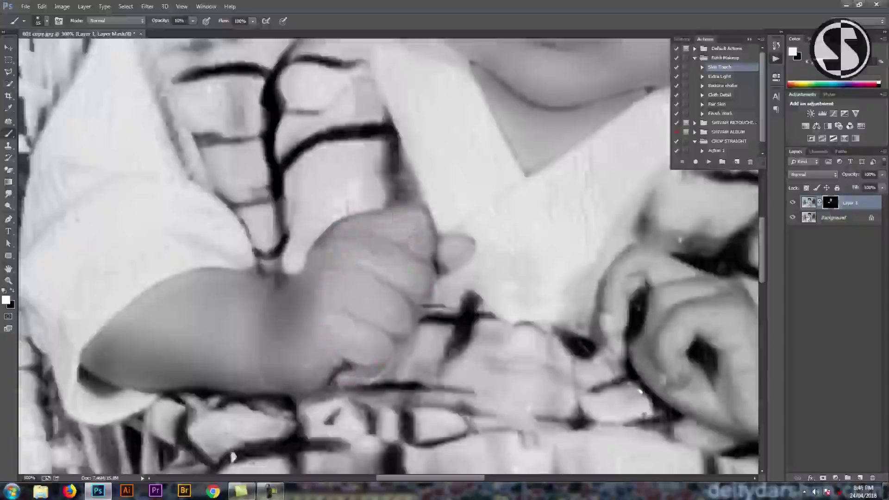
pyautogui.moveTo(640, 391); pyautogui.dragTo(127, 312)
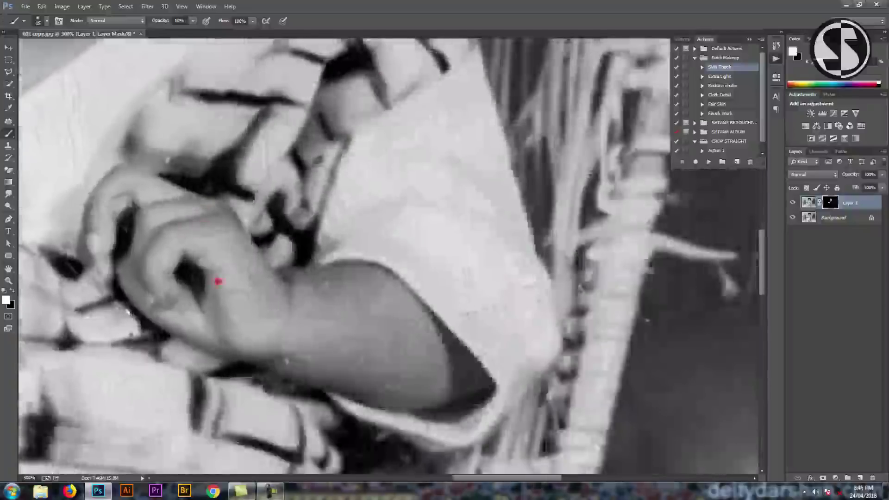
pyautogui.press('5')
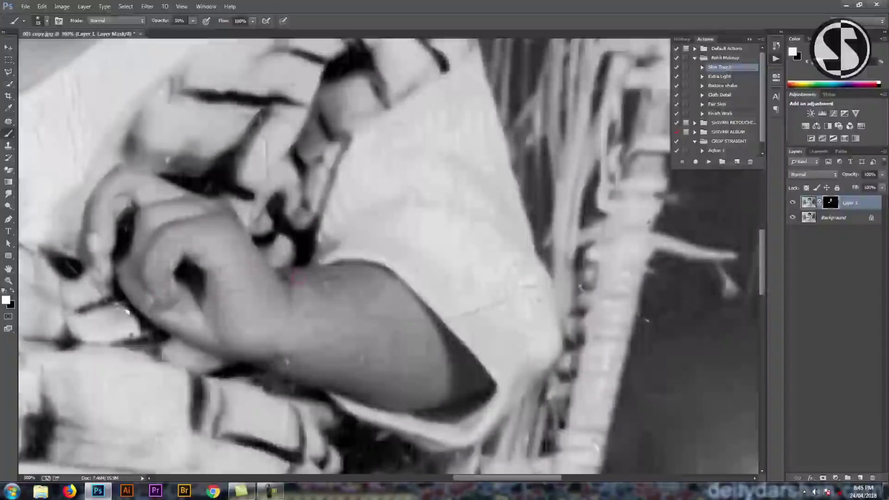
pyautogui.moveTo(343, 391)
pyautogui.mouseDown()
pyautogui.moveTo(444, 392)
pyautogui.moveTo(463, 361)
pyautogui.moveTo(361, 273)
pyautogui.mouseUp()
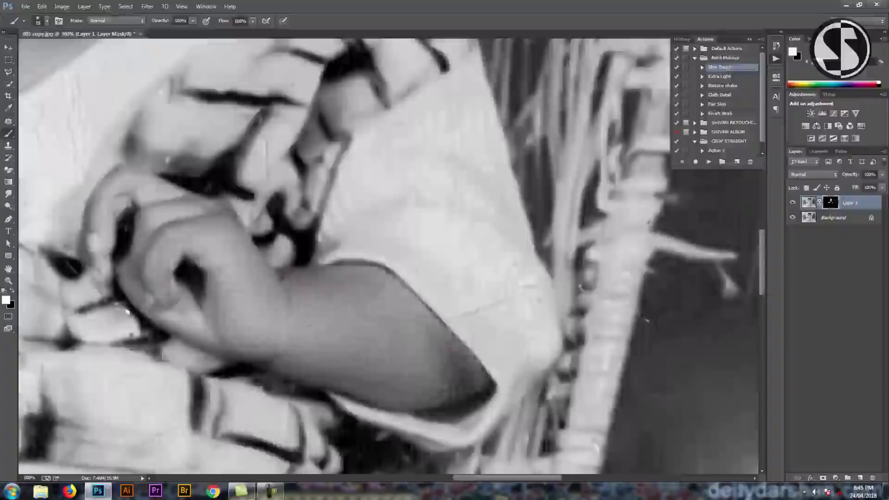
pyautogui.moveTo(127, 311); pyautogui.dragTo(211, 335)
pyautogui.press('0')
pyautogui.moveTo(195, 204)
pyautogui.mouseDown()
pyautogui.moveTo(139, 245)
pyautogui.moveTo(153, 217)
pyautogui.moveTo(135, 179)
pyautogui.mouseUp()
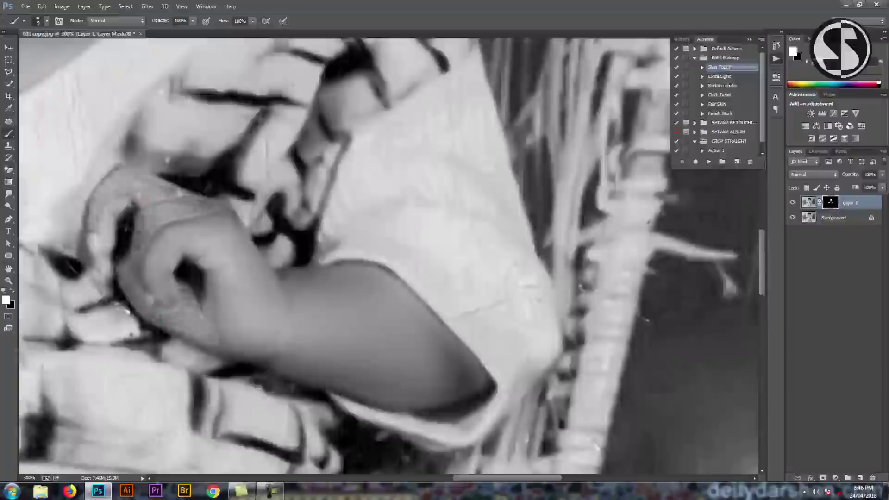
# Step: Smooth the leg edges, the foot's bottom edge, the bright toe and the left foot's toes
pyautogui.scroll(-5, 349, 283)
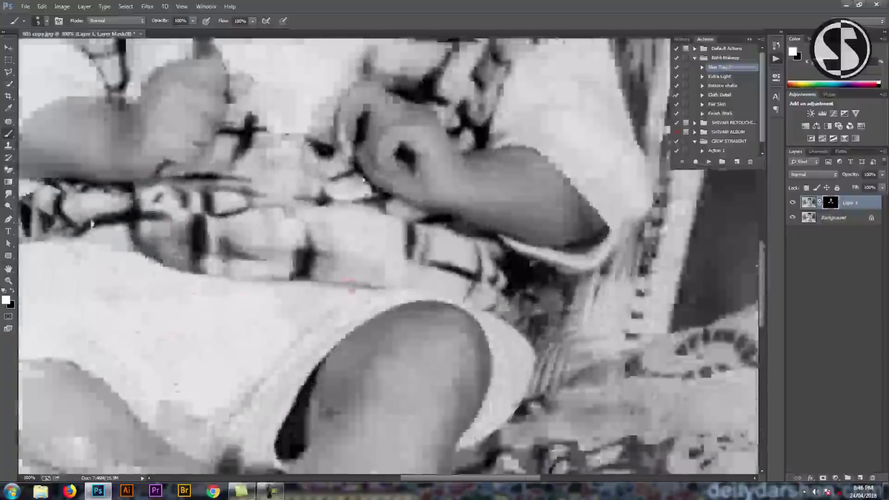
pyautogui.moveTo(387, 191); pyautogui.dragTo(507, 255)
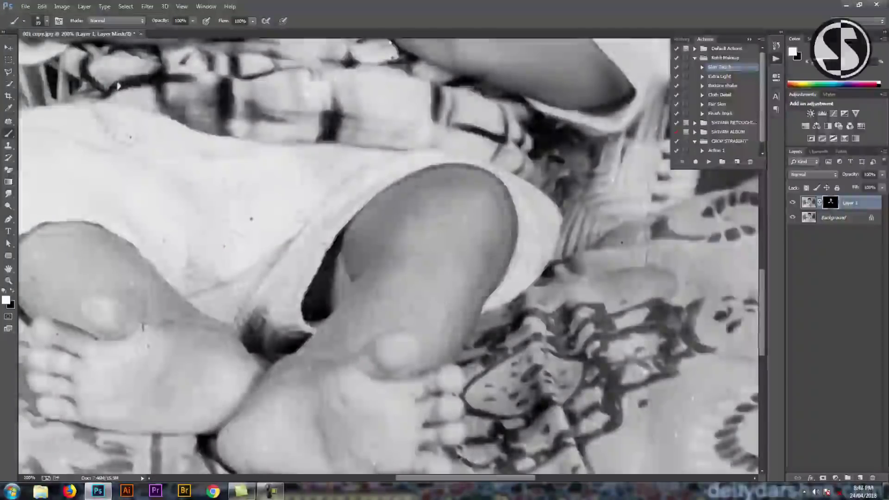
pyautogui.moveTo(490, 185); pyautogui.dragTo(490, 290)
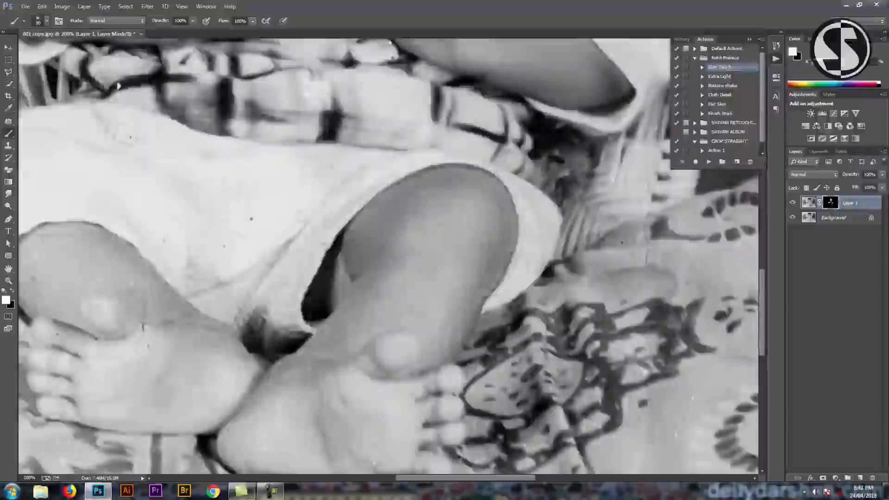
pyautogui.moveTo(383, 282); pyautogui.dragTo(448, 200)
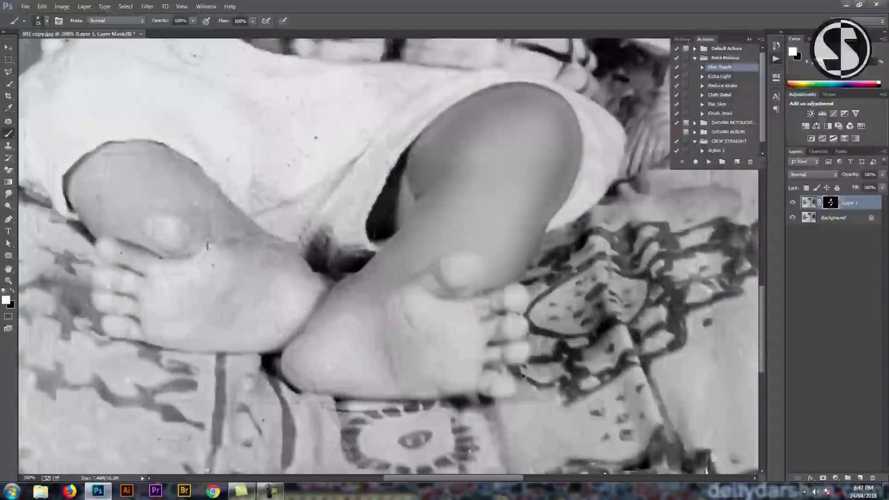
pyautogui.moveTo(470, 386); pyautogui.dragTo(391, 393)
pyautogui.moveTo(509, 298); pyautogui.dragTo(513, 290)
pyautogui.scroll(1, 153, 224)
pyautogui.hscroll(-1, 153, 224)
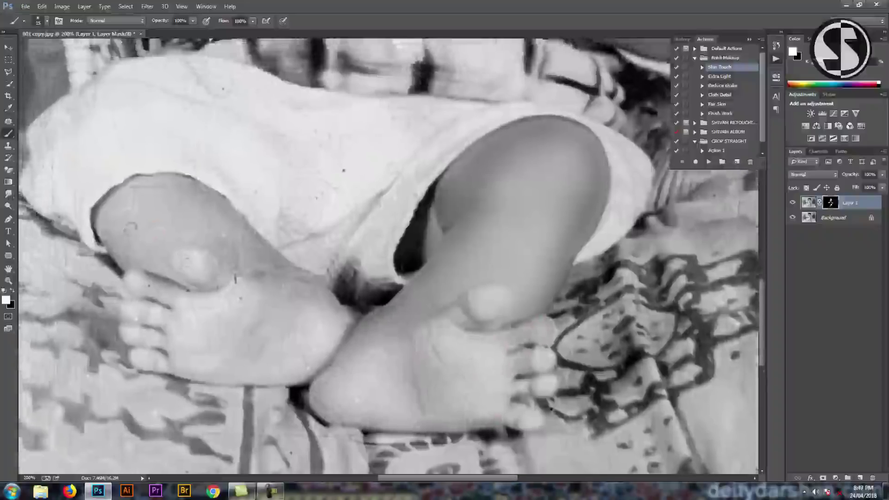
pyautogui.moveTo(224, 317); pyautogui.dragTo(187, 321)
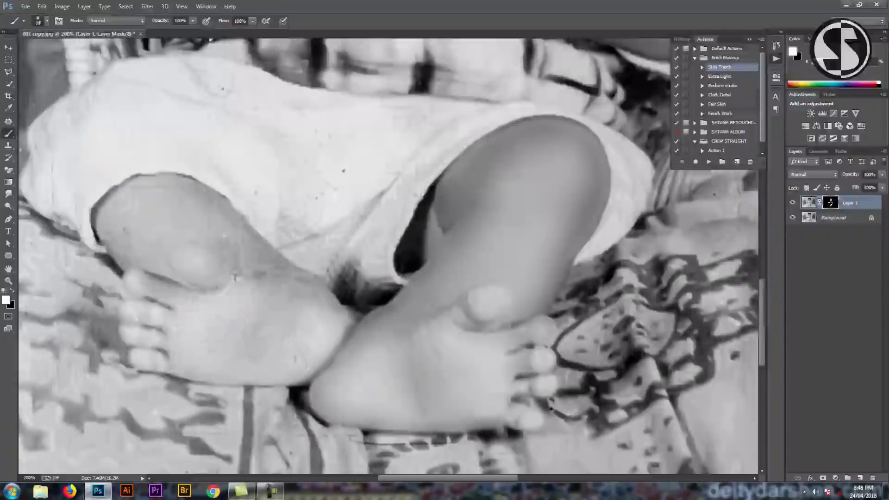
pyautogui.moveTo(222, 341); pyautogui.dragTo(218, 339)
pyautogui.moveTo(129, 331)
pyautogui.mouseDown()
pyautogui.moveTo(138, 358)
pyautogui.moveTo(162, 356)
pyautogui.mouseUp()
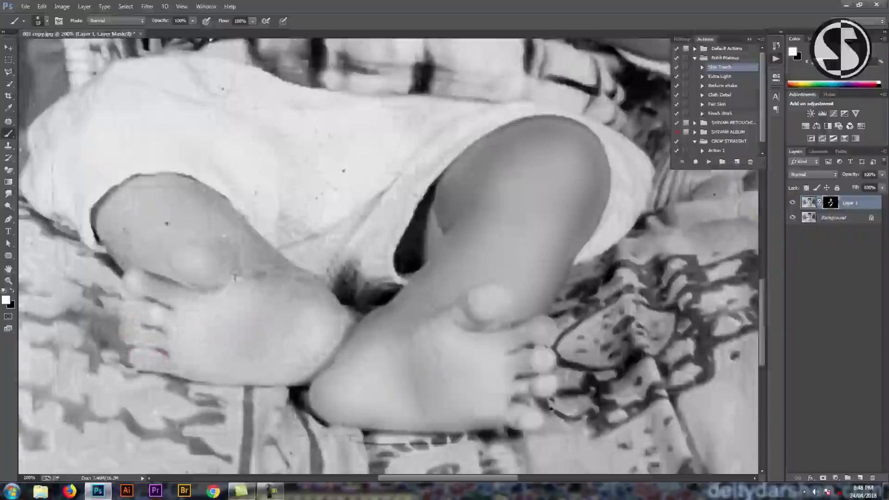
pyautogui.press(']')
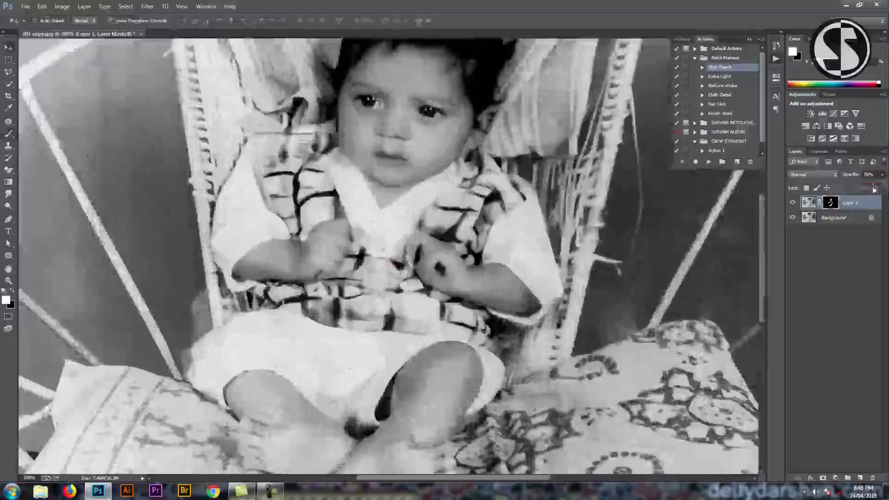
# Step: Toggle Layer 1's visibility to compare the smoothed skin against the original
pyautogui.click(793, 202)
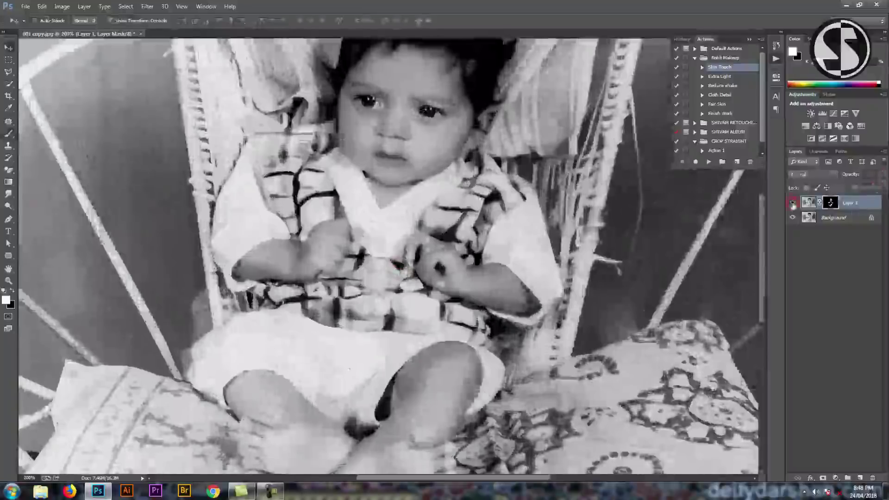
pyautogui.click(793, 203)
pyautogui.scroll(3, 278, 415)
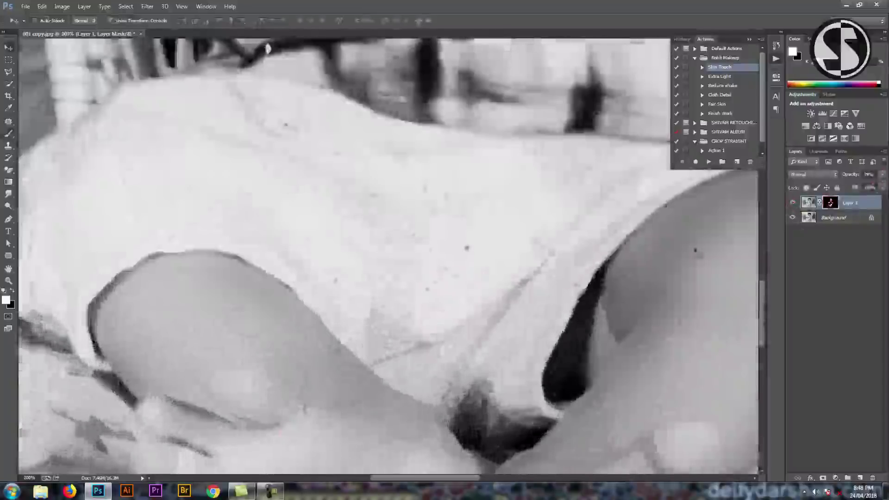
pyautogui.press('b')
pyautogui.scroll(1, 331, 361)
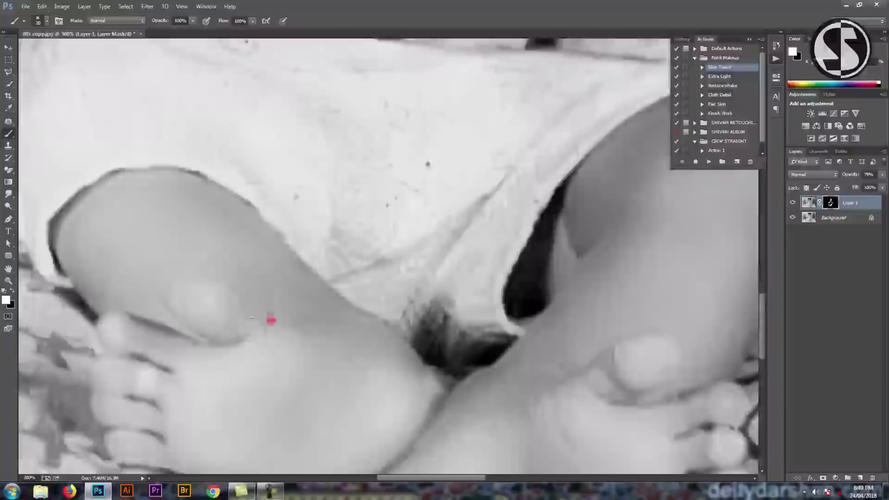
pyautogui.scroll(1, 167, 229)
pyautogui.scroll(-1, 167, 229)
pyautogui.scroll(-1, 167, 229)
pyautogui.click(793, 202)
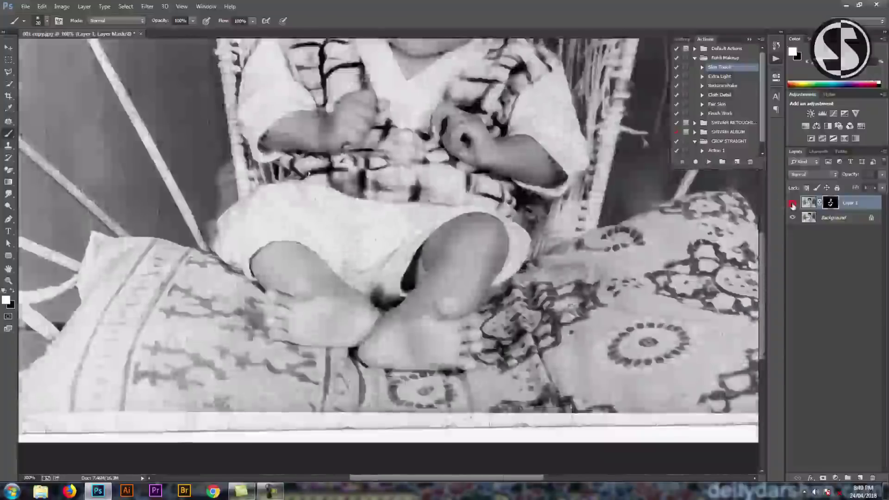
pyautogui.click(793, 202)
pyautogui.scroll(-2, 417, 231)
pyautogui.scroll(2, 487, 237)
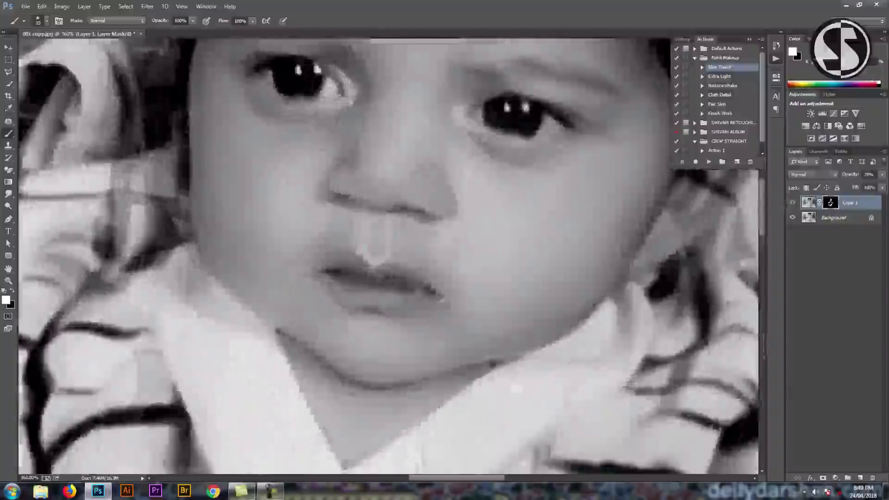
# Step: Paint out the bright smudge above the lip and the white eye corner with a size-12 brush, then compare
pyautogui.moveTo(360, 220); pyautogui.dragTo(371, 260)
pyautogui.press('[')
pyautogui.press('[')
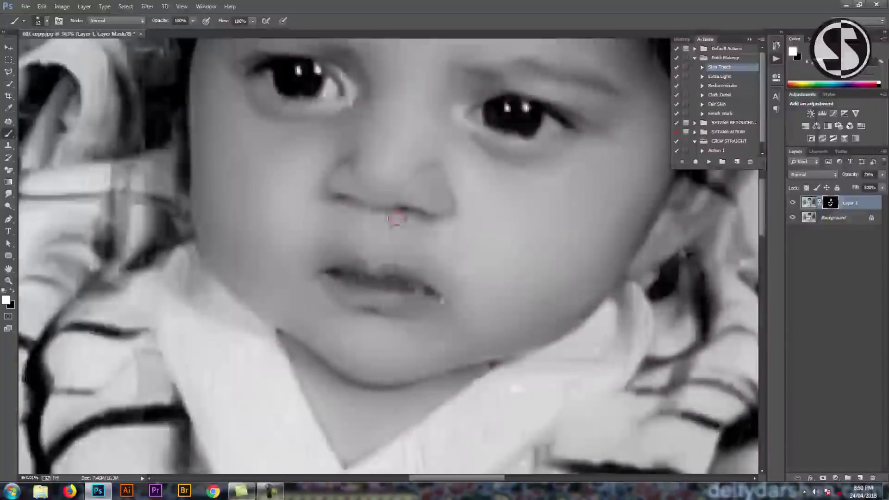
pyautogui.moveTo(465, 99); pyautogui.dragTo(432, 143)
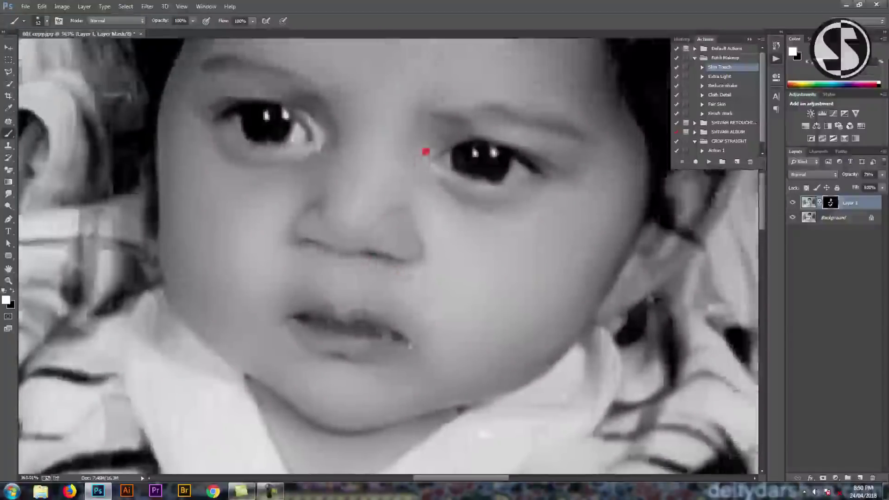
pyautogui.moveTo(322, 122); pyautogui.dragTo(315, 147)
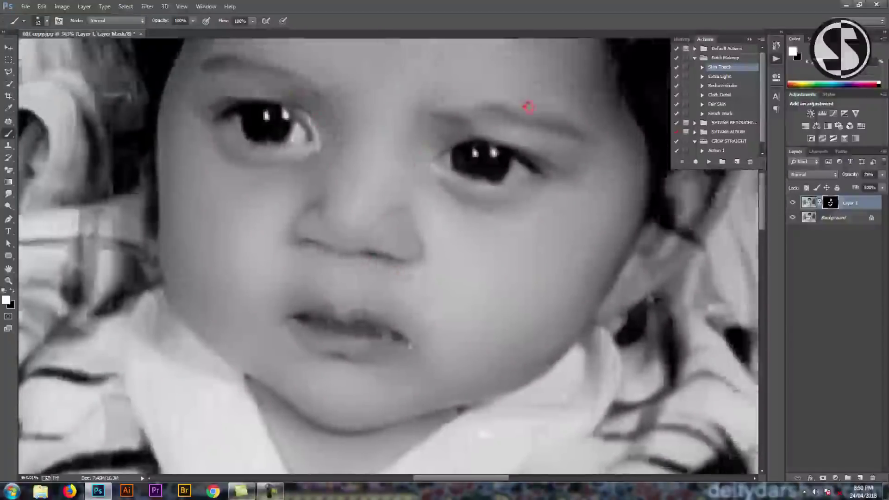
pyautogui.scroll(-2, 396, 254)
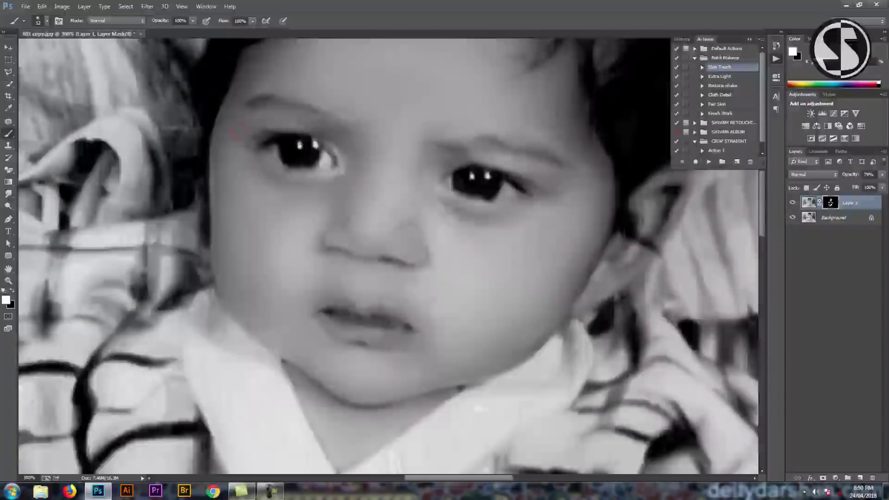
pyautogui.click(793, 204)
pyautogui.click(793, 204)
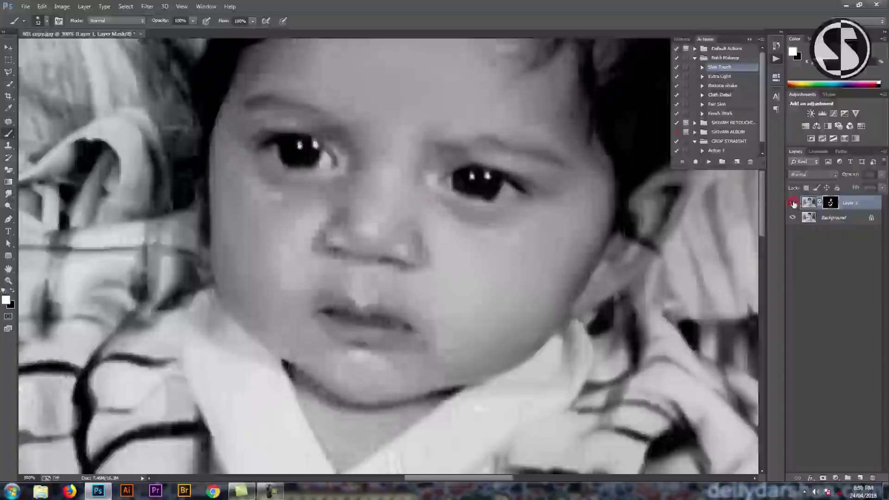
pyautogui.click(793, 204)
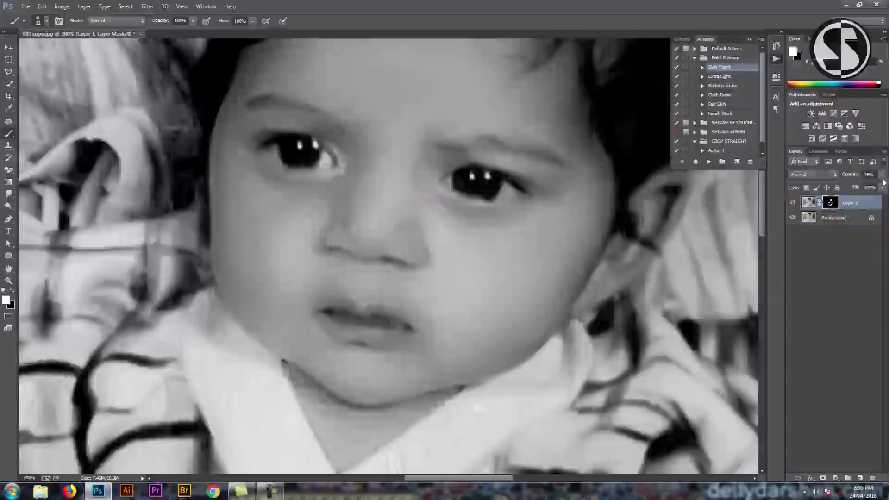
pyautogui.click(884, 157)
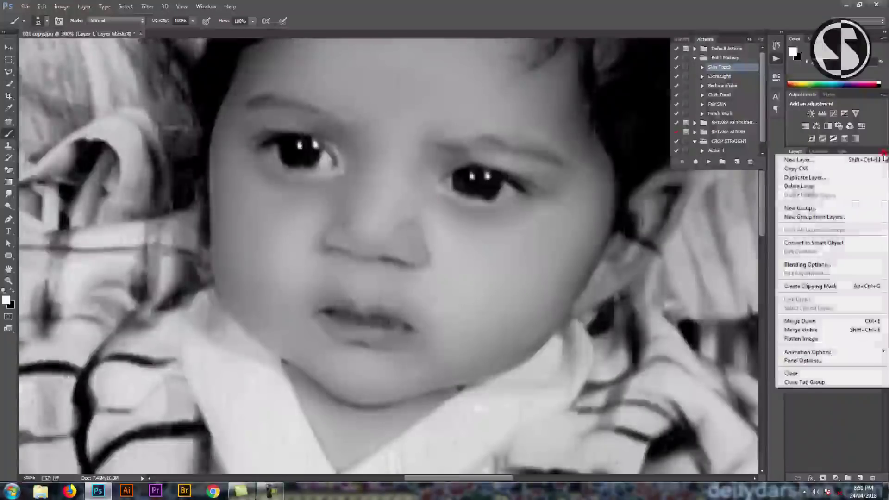
# Step: Flatten to a single background, fit the photo on screen, and run the Skin Touch action
pyautogui.click(805, 340)
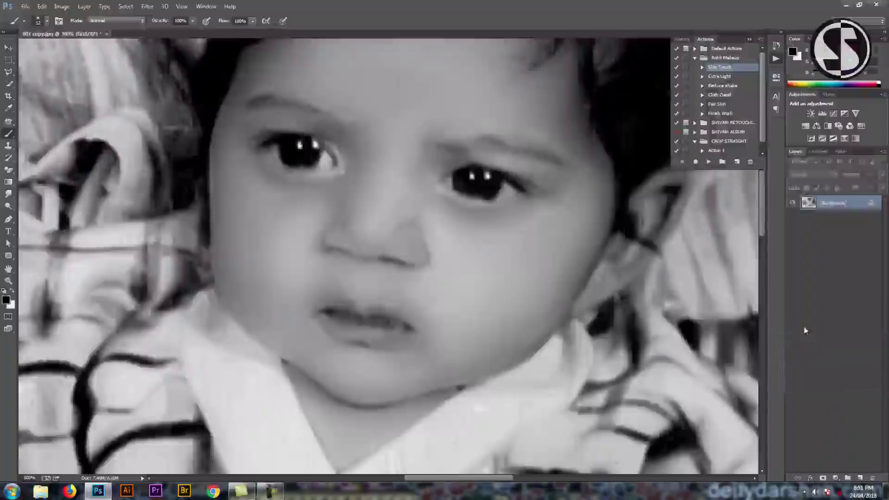
pyautogui.hotkey('ctrl', '0')
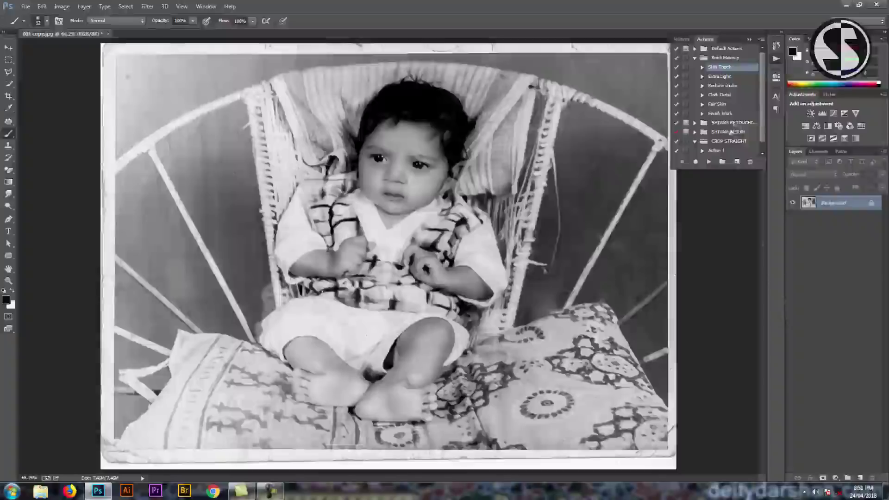
pyautogui.click(709, 162)
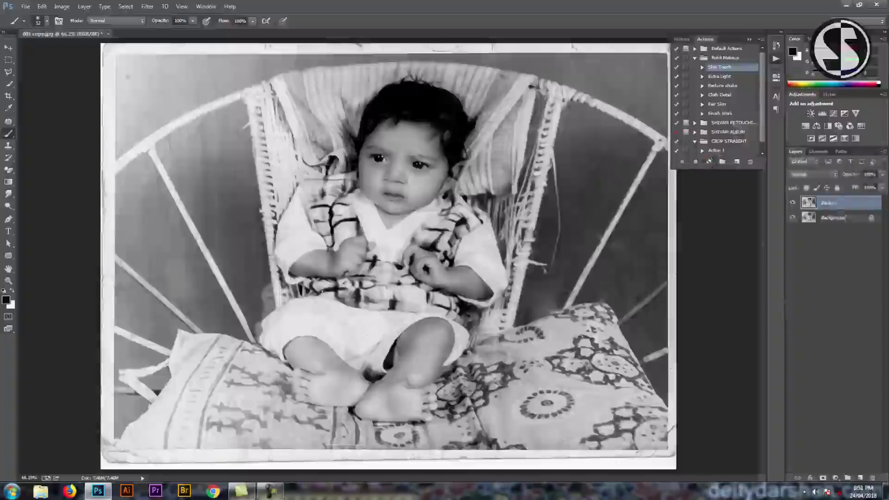
# Step: Set white as the brush colour and paint the mask along the chair edge and right-side wicker
pyautogui.scroll(1, 198, 163)
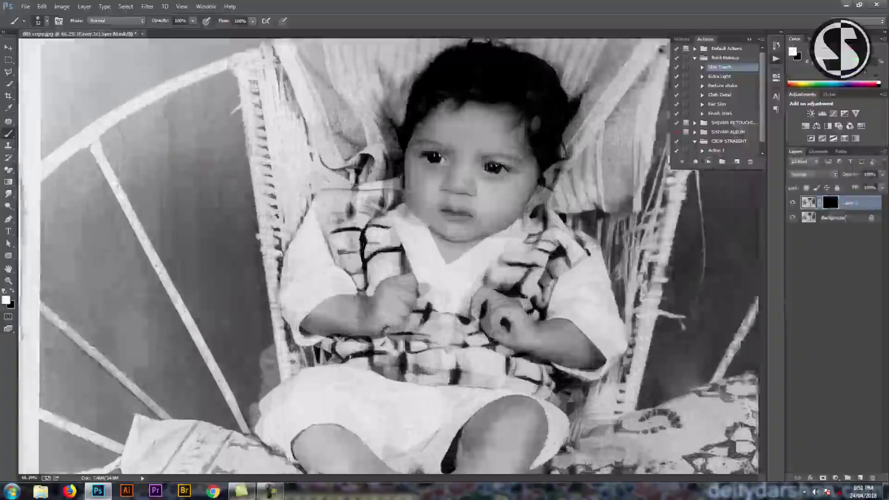
pyautogui.click(8, 84)
pyautogui.press('x')
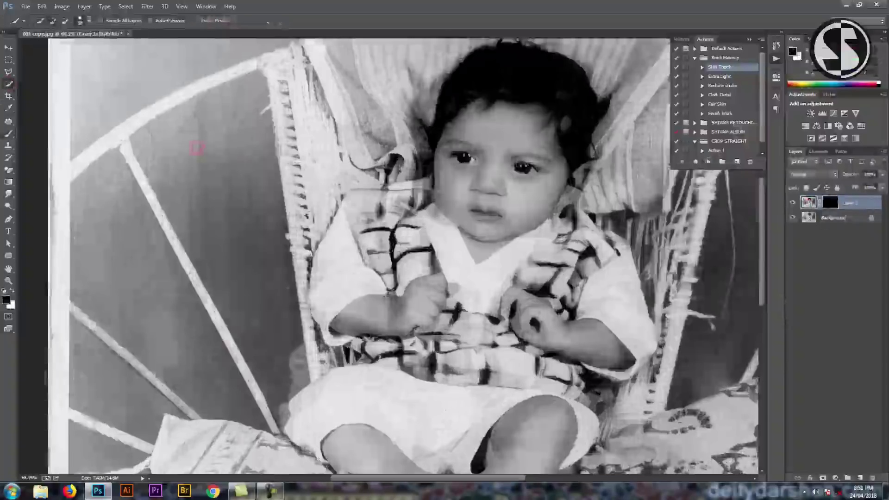
pyautogui.press('b')
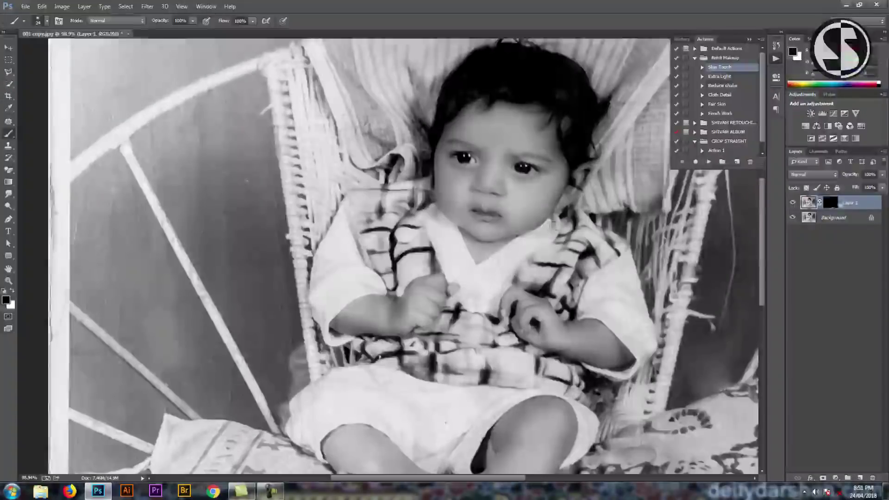
pyautogui.press('x')
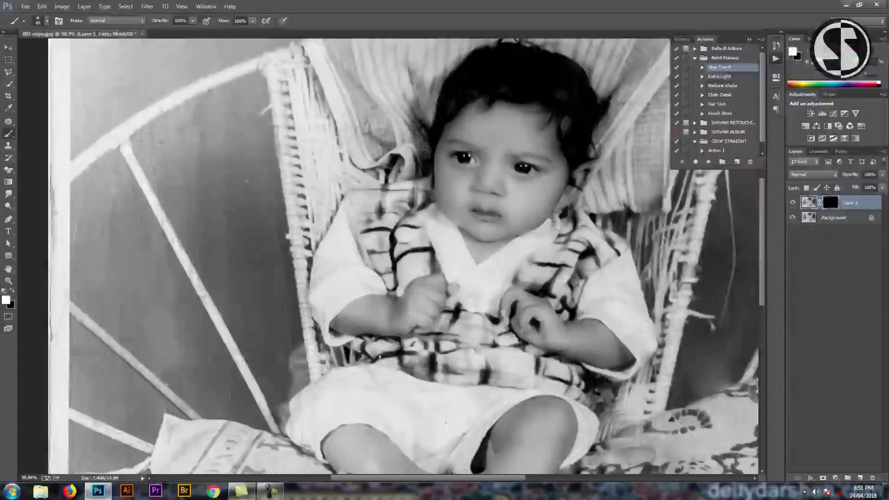
pyautogui.moveTo(277, 222); pyautogui.dragTo(292, 335)
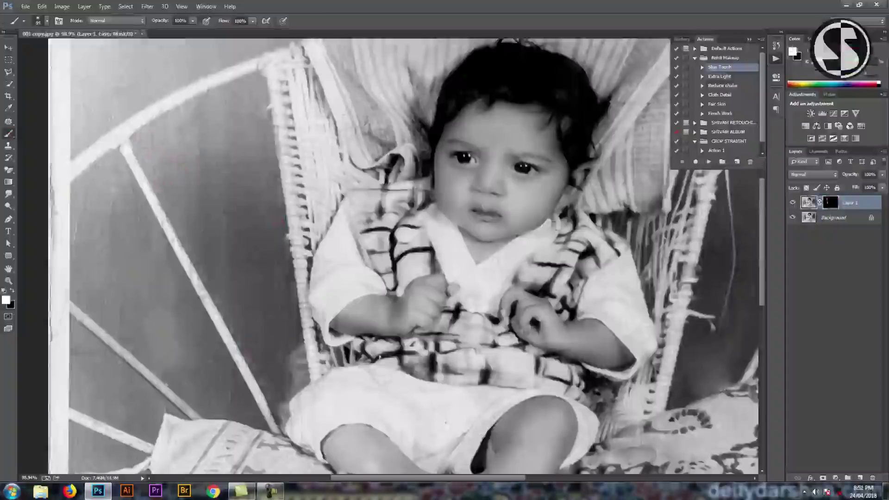
pyautogui.moveTo(694, 185); pyautogui.dragTo(722, 315)
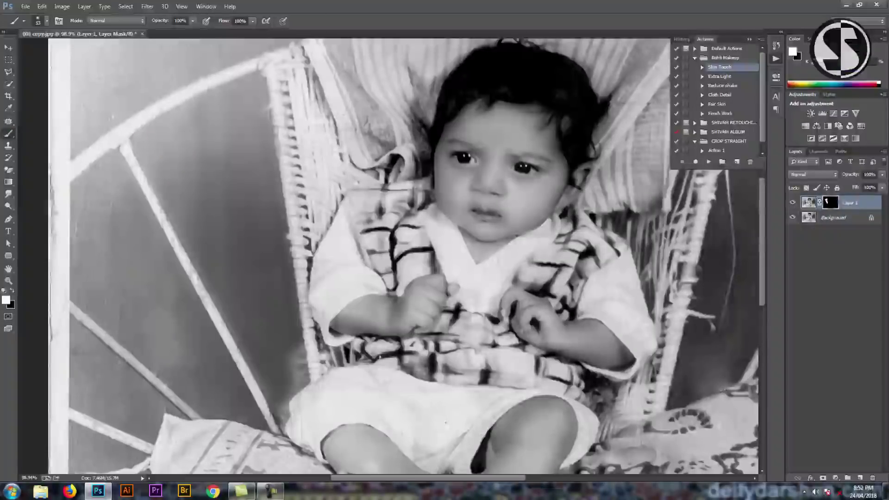
# Step: Paint the mask along the cloth edge and left chair frame, then over the strands beside the chair at brush size 98
pyautogui.scroll(-3, 150, 350)
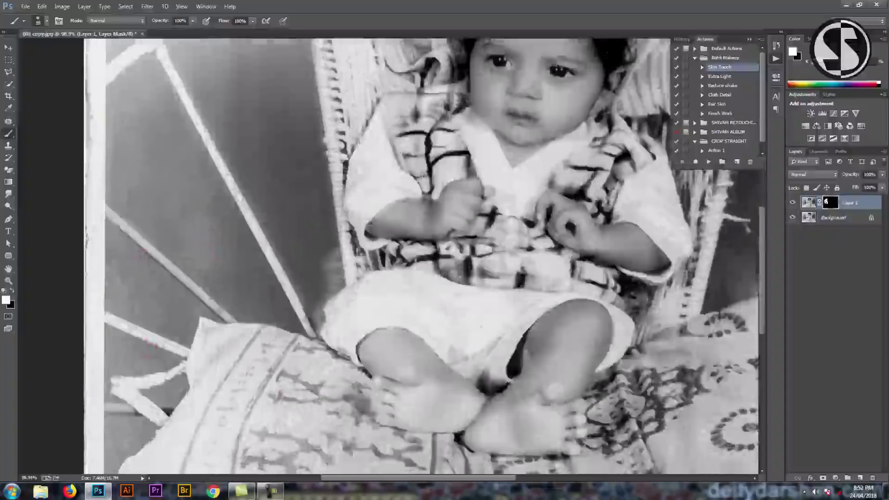
pyautogui.moveTo(211, 318); pyautogui.dragTo(196, 326)
pyautogui.moveTo(108, 308); pyautogui.dragTo(109, 227)
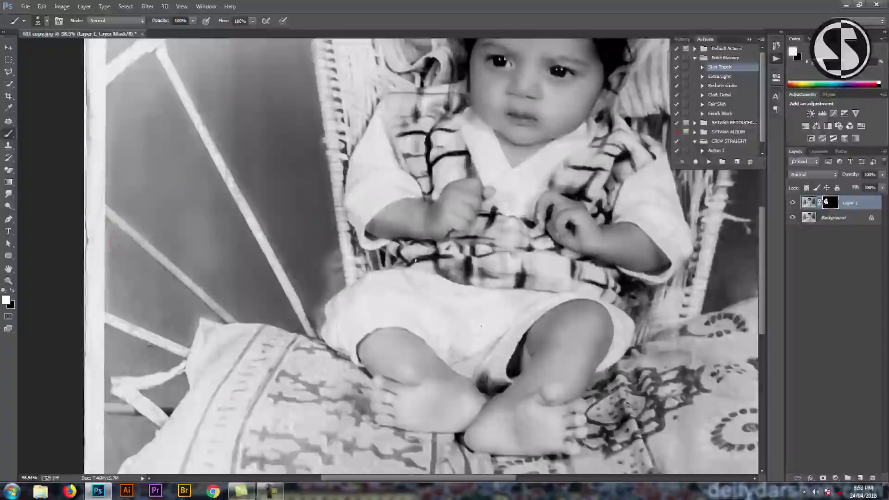
pyautogui.scroll(-3, 157, 278)
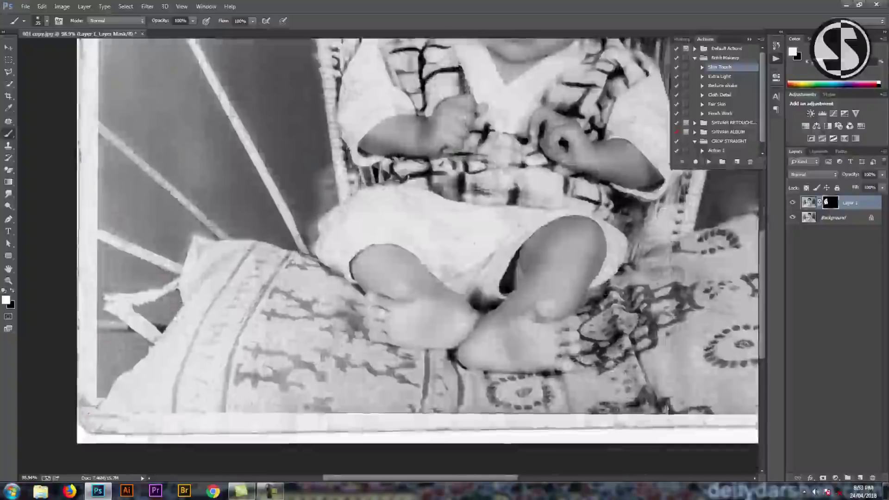
pyautogui.moveTo(574, 241); pyautogui.dragTo(403, 334)
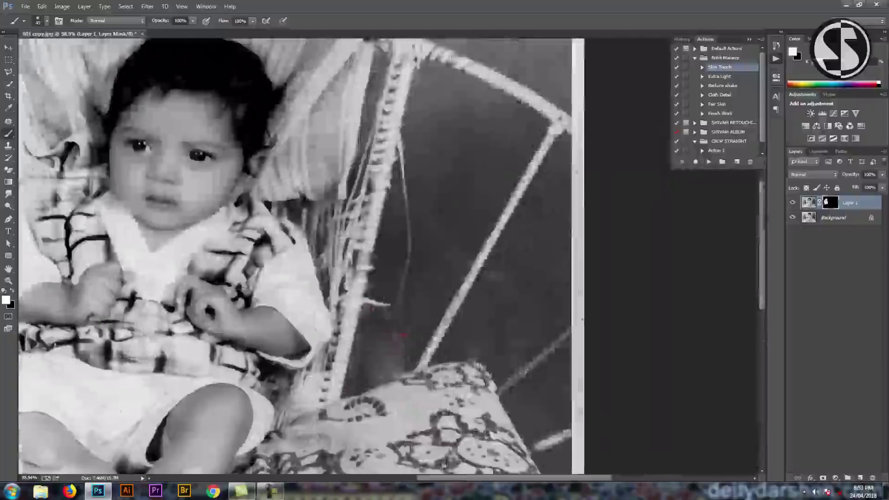
pyautogui.moveTo(466, 169); pyautogui.dragTo(491, 159)
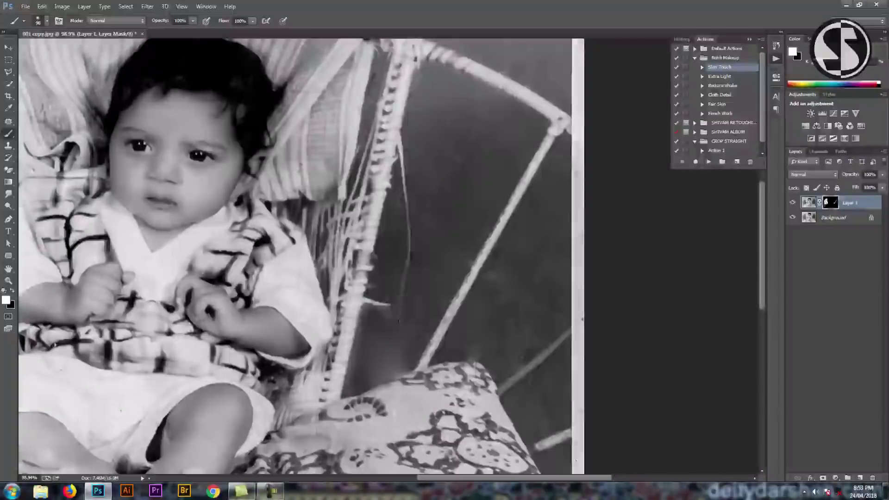
pyautogui.moveTo(399, 150); pyautogui.dragTo(411, 244)
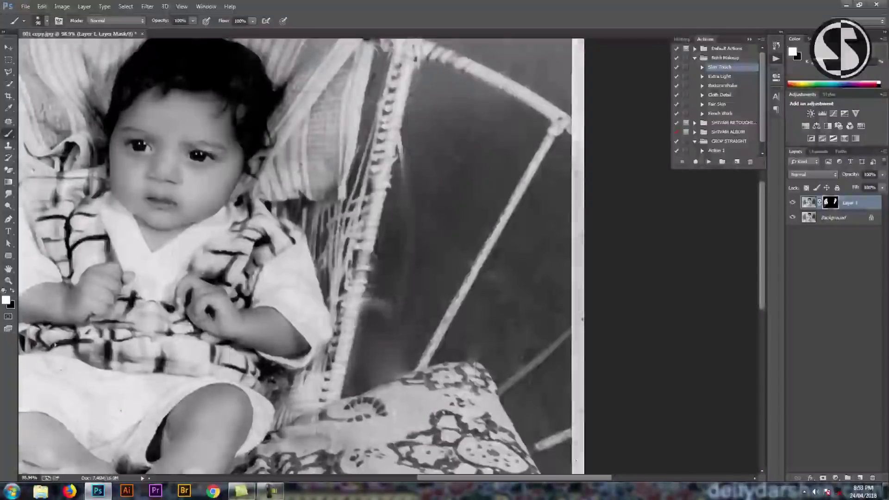
pyautogui.moveTo(401, 130); pyautogui.dragTo(400, 167)
# Step: Restore white and lighten the dark strips along the right border and the diagonal chair rod
pyautogui.press('x')
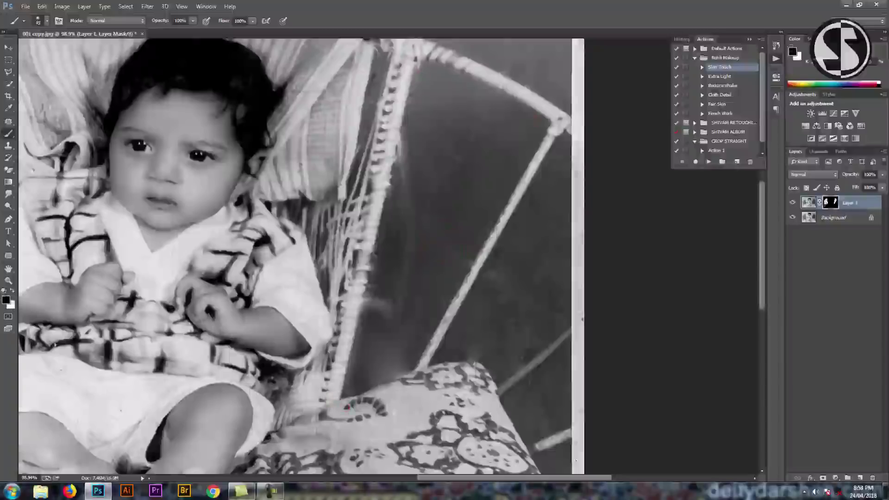
pyautogui.click(6, 299)
pyautogui.press('Escape')
pyautogui.press('x')
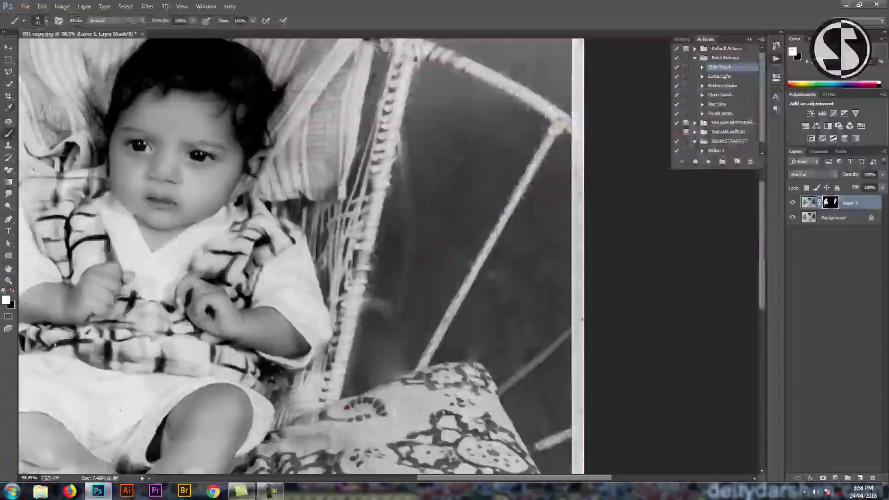
pyautogui.moveTo(561, 147); pyautogui.dragTo(562, 318)
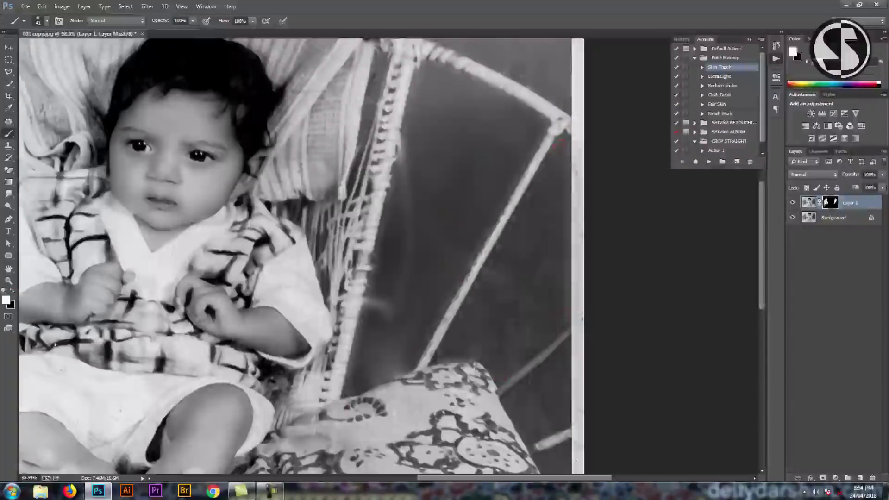
pyautogui.moveTo(532, 183); pyautogui.dragTo(507, 234)
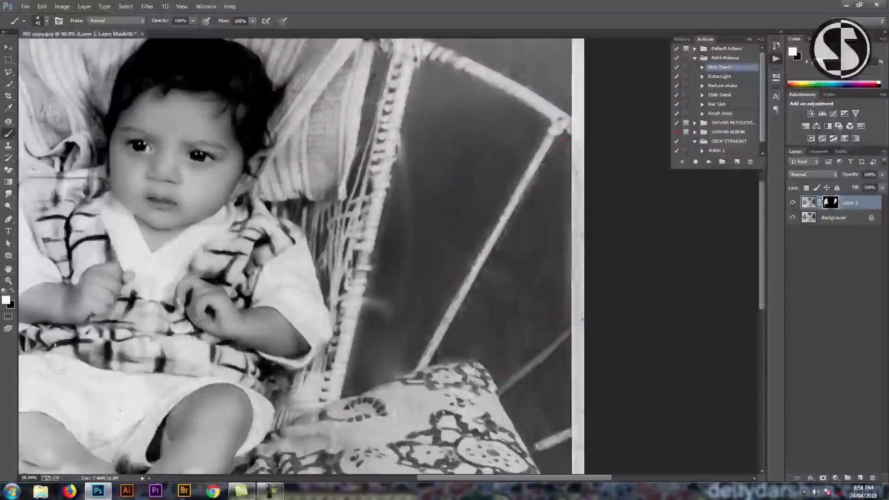
pyautogui.scroll(5, 524, 386)
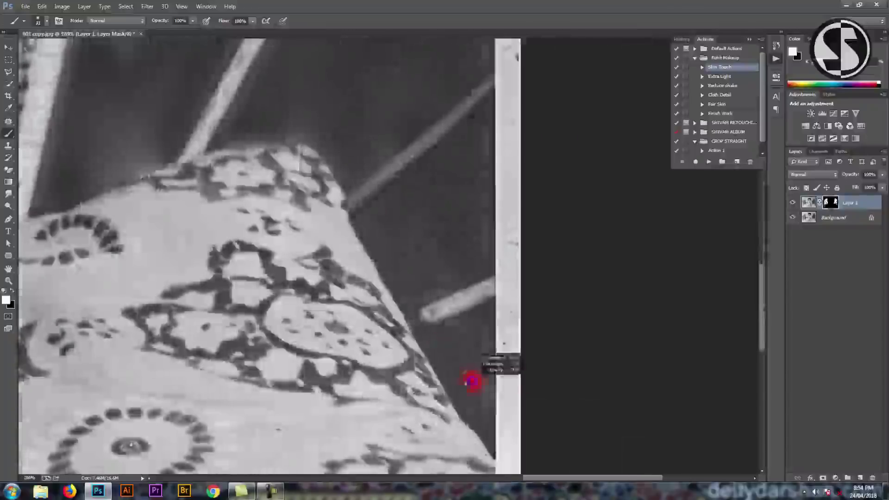
pyautogui.moveTo(483, 444); pyautogui.dragTo(491, 417)
pyautogui.moveTo(491, 303); pyautogui.dragTo(491, 347)
pyautogui.moveTo(491, 445); pyautogui.dragTo(490, 307)
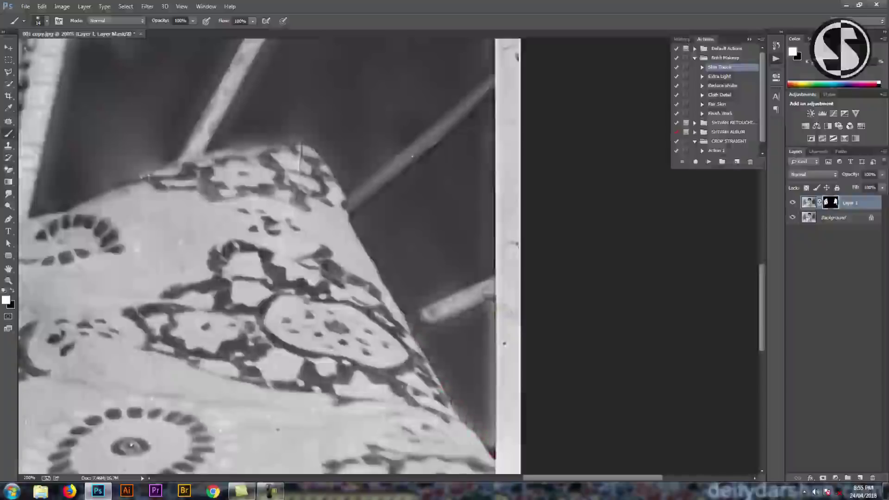
# Step: Zoom out to the whole photo and flatten all layers into a single Background layer
pyautogui.hotkey('ctrl', '0')
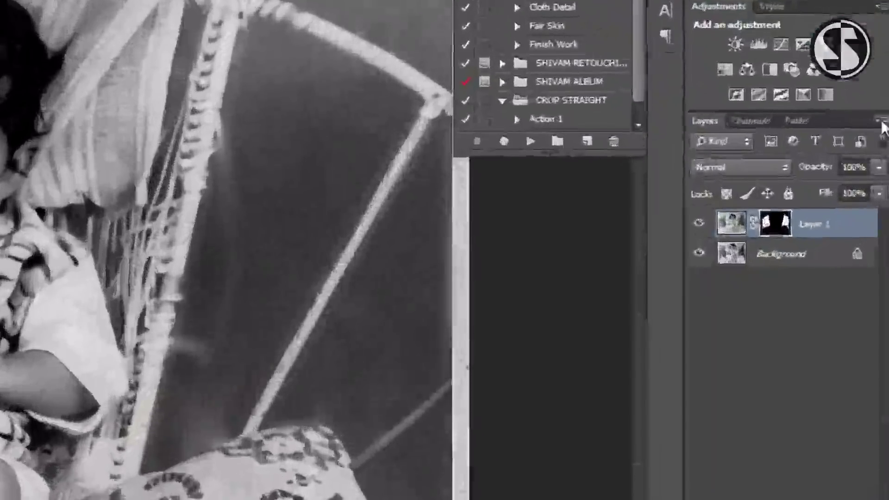
pyautogui.click(883, 139)
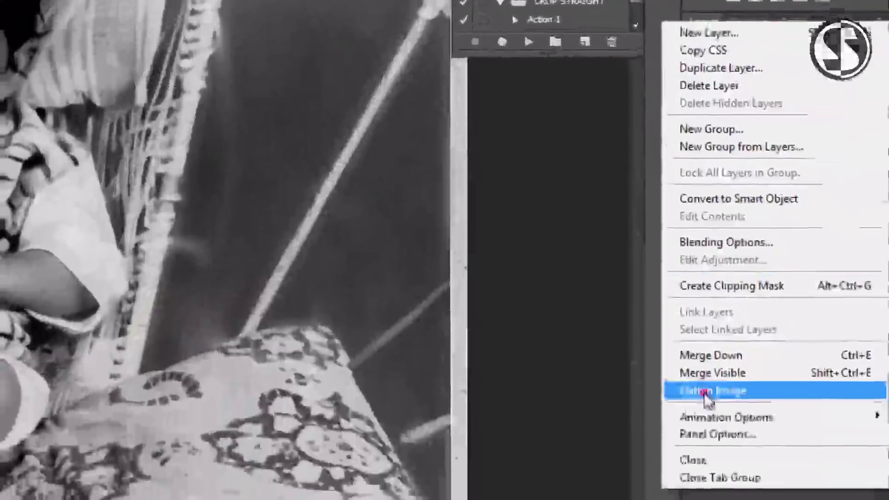
pyautogui.click(704, 392)
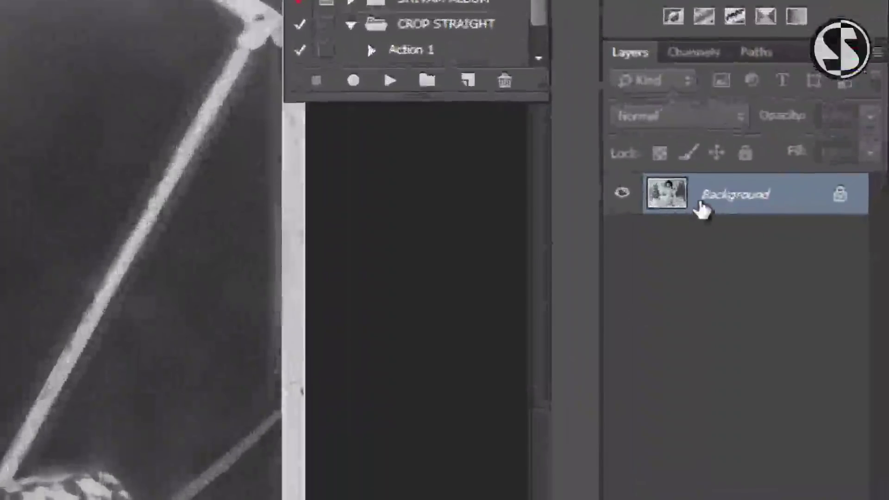
# Step: Duplicate the flattened Background layer, accepting the name 'Background copy'
pyautogui.rightClick(704, 194)
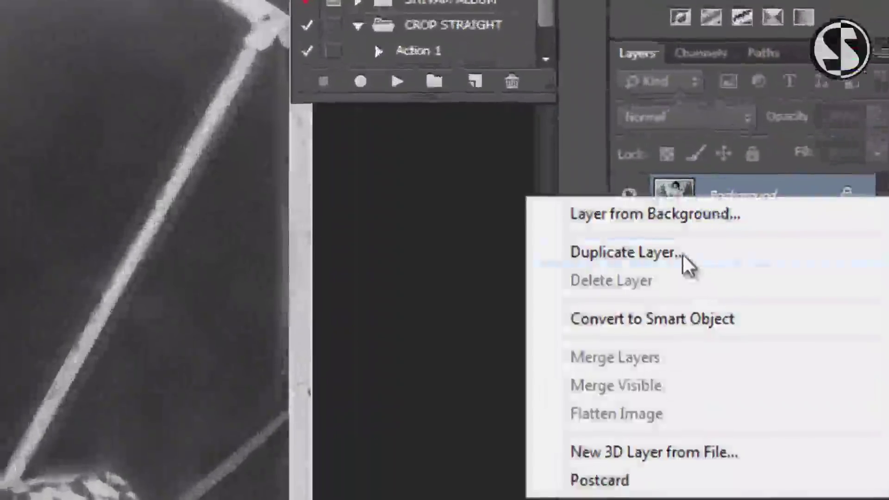
pyautogui.click(712, 243)
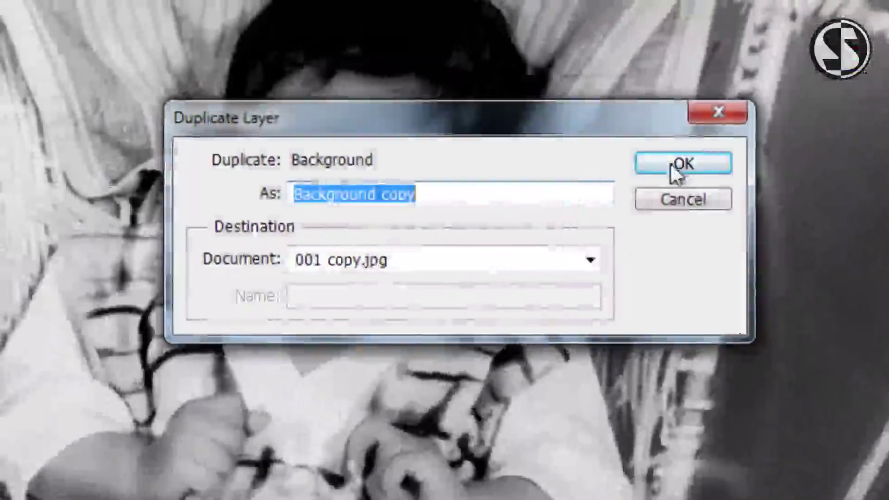
pyautogui.click(676, 165)
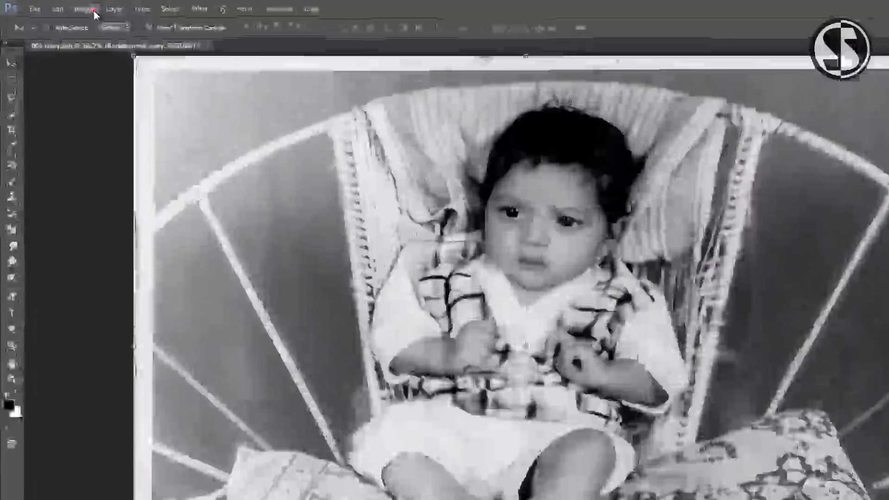
pyautogui.click(62, 6)
pyautogui.moveTo(147, 58)
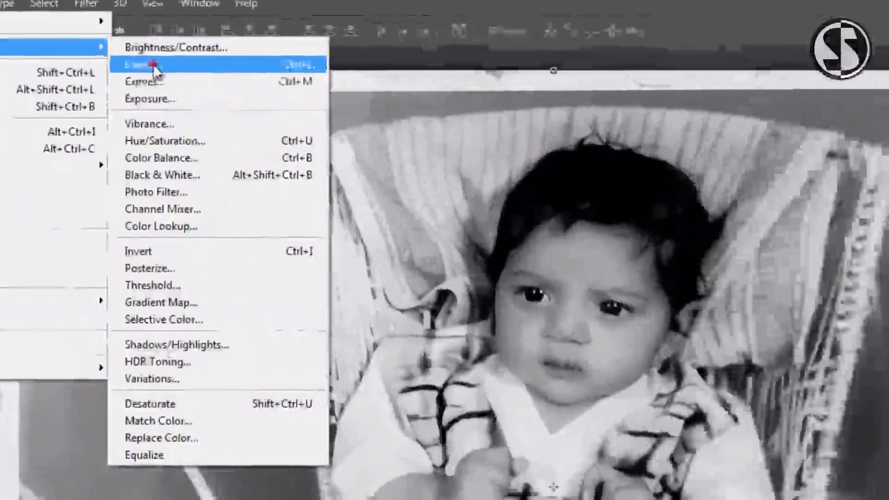
# Step: Apply Levels to Background copy with the black input raised to 44
pyautogui.click(362, 74)
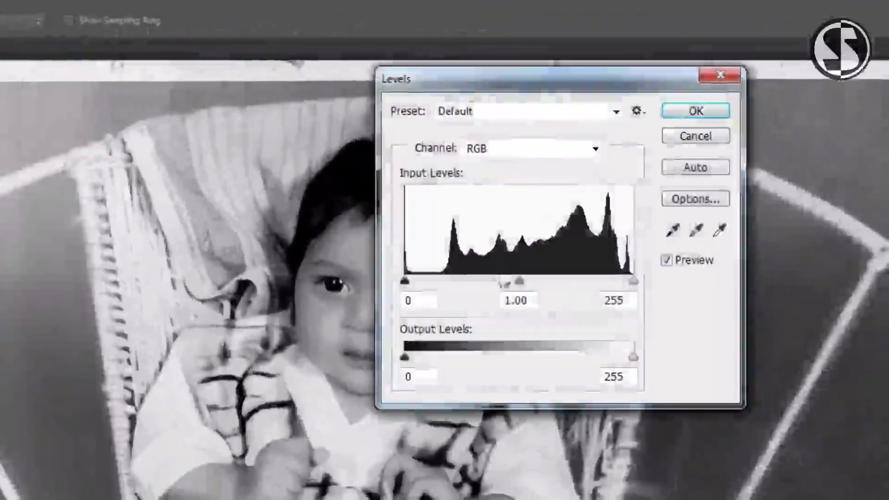
pyautogui.moveTo(407, 280); pyautogui.dragTo(444, 281)
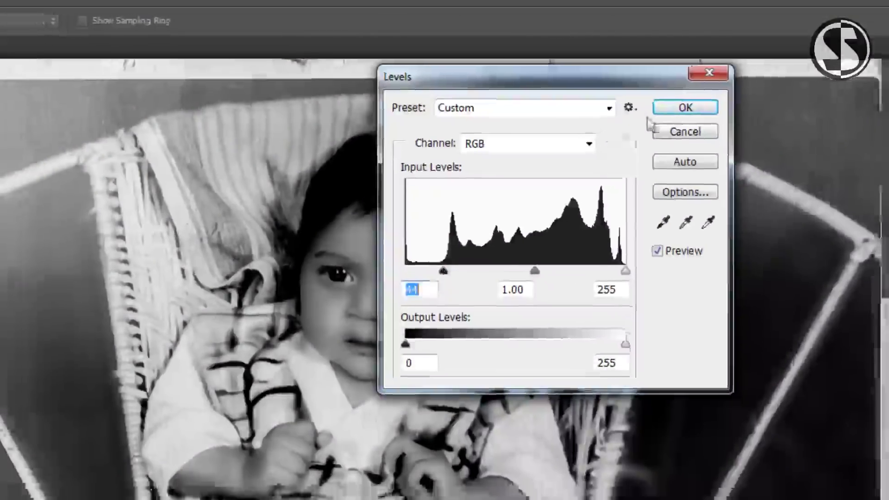
pyautogui.click(583, 78)
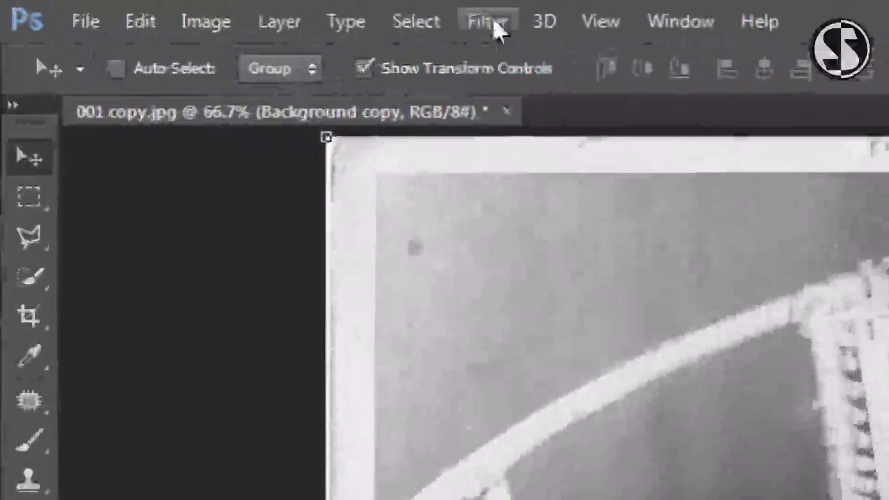
# Step: Apply the Camera Raw Filter with Clarity +46 and Vibrance +12, then add a hide-all black mask
pyautogui.click(488, 22)
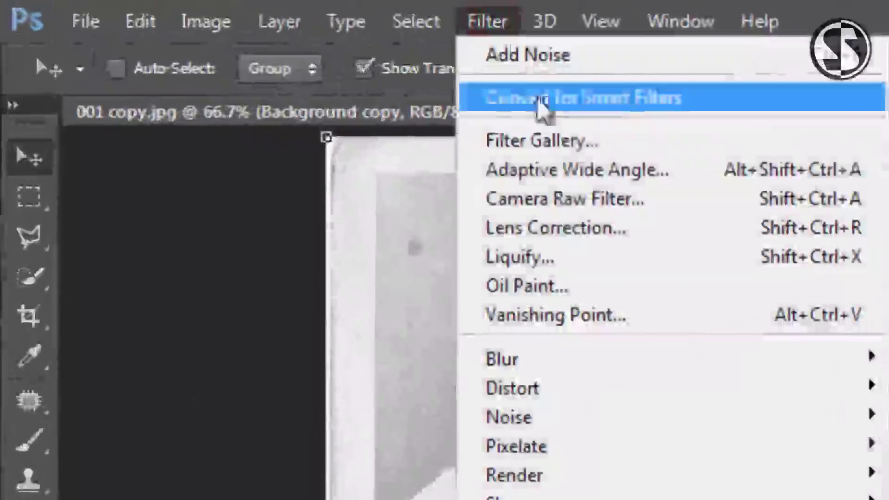
pyautogui.click(567, 199)
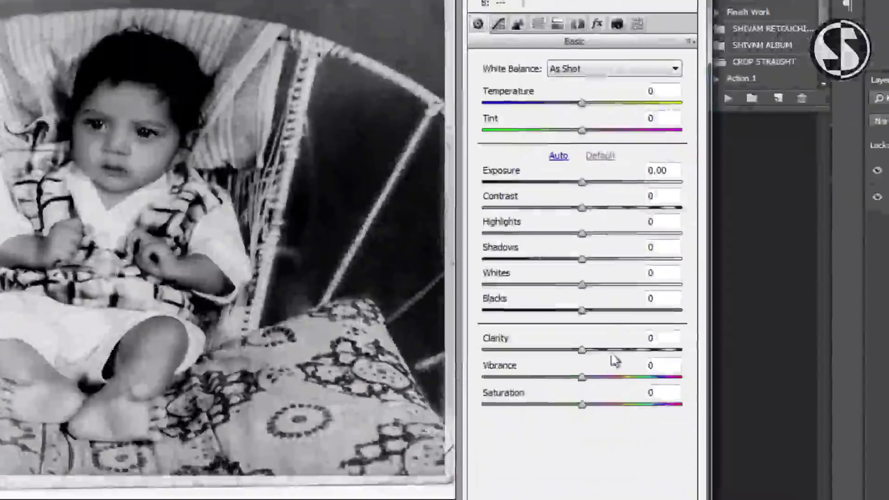
pyautogui.click(628, 349)
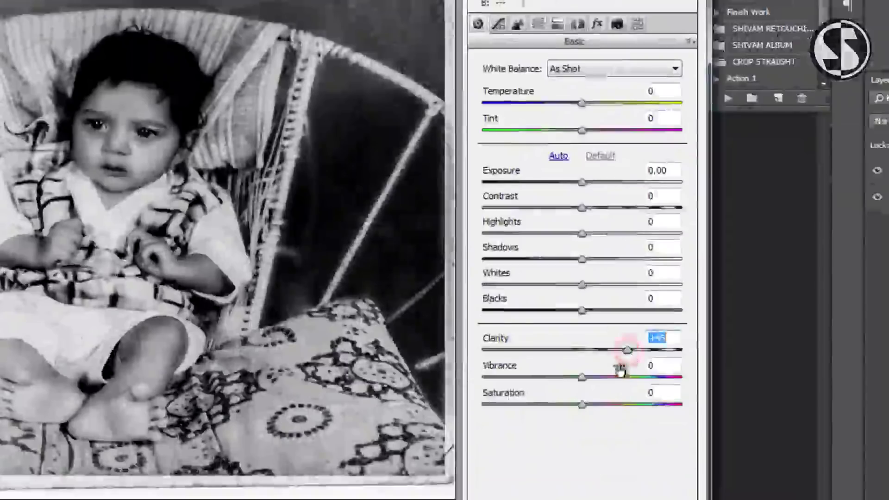
pyautogui.click(597, 377)
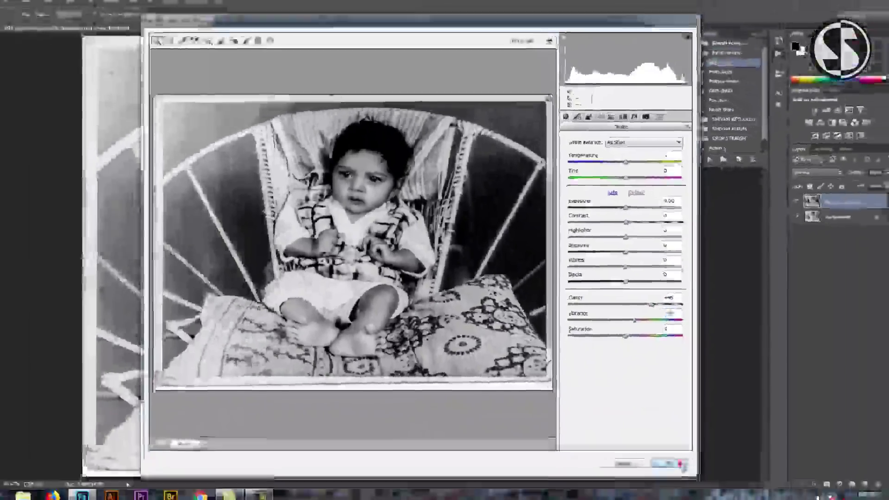
pyautogui.click(680, 457)
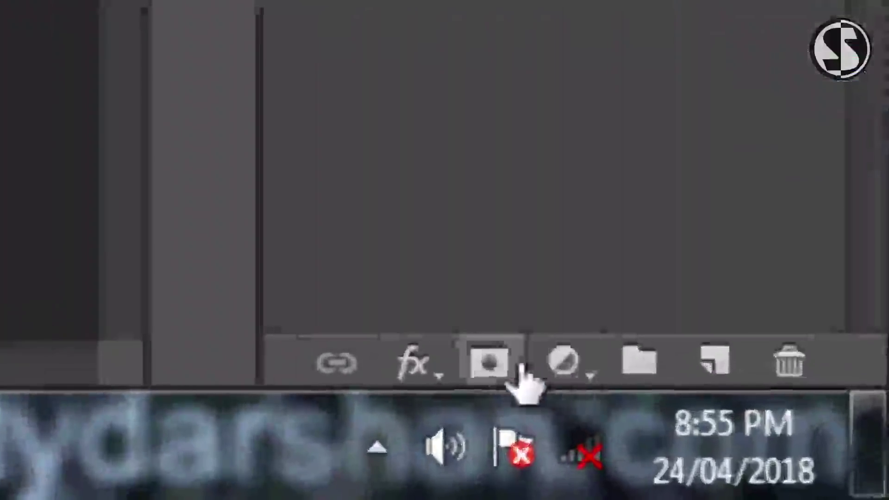
pyautogui.keyDown('alt'); pyautogui.click(490, 361); pyautogui.keyUp('alt')
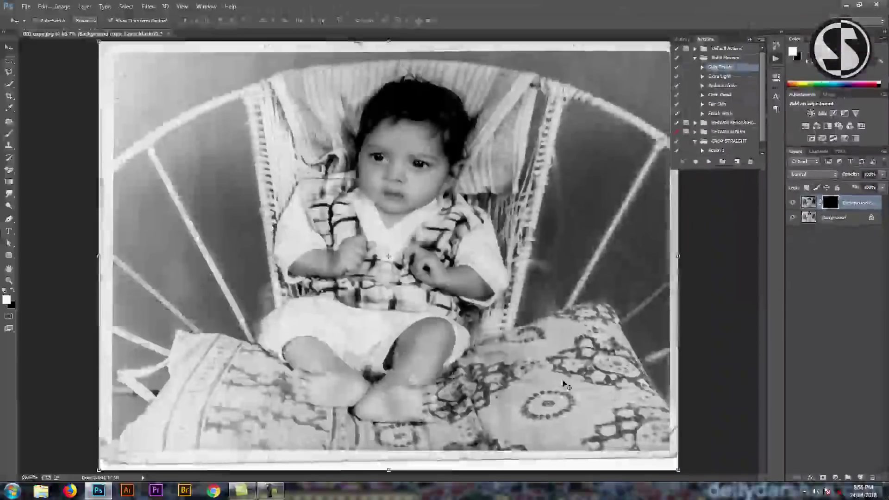
# Step: Paint white on the mask to reveal the copy across the cushion, the cloth and the feet
pyautogui.scroll(3, 508, 365)
pyautogui.moveTo(508, 365); pyautogui.dragTo(354, 204)
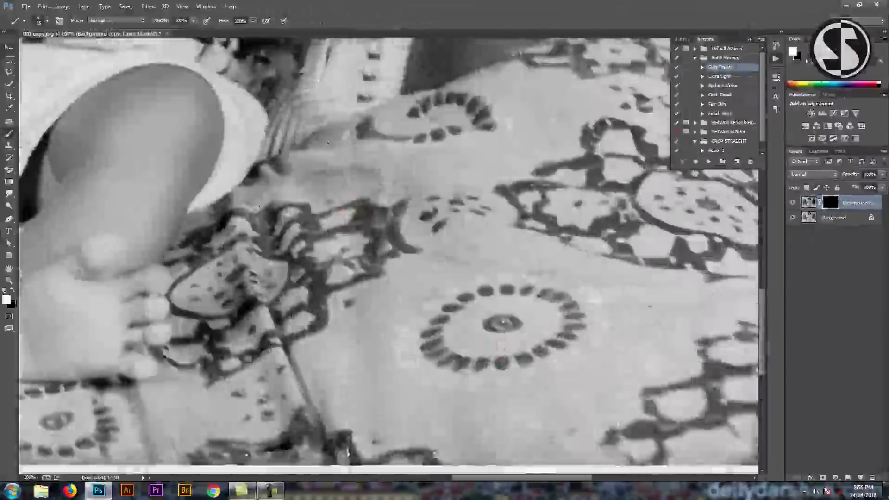
pyautogui.scroll(-3, 204, 359)
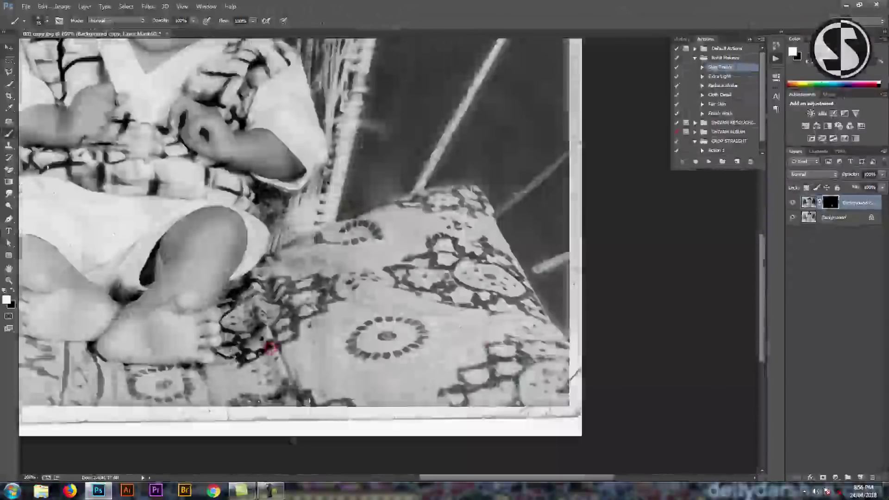
pyautogui.moveTo(324, 241)
pyautogui.mouseDown()
pyautogui.moveTo(463, 204)
pyautogui.moveTo(509, 301)
pyautogui.moveTo(486, 380)
pyautogui.moveTo(213, 394)
pyautogui.mouseUp()
pyautogui.moveTo(325, 338)
pyautogui.mouseDown()
pyautogui.moveTo(509, 352)
pyautogui.moveTo(324, 292)
pyautogui.moveTo(439, 260)
pyautogui.moveTo(297, 310)
pyautogui.mouseUp()
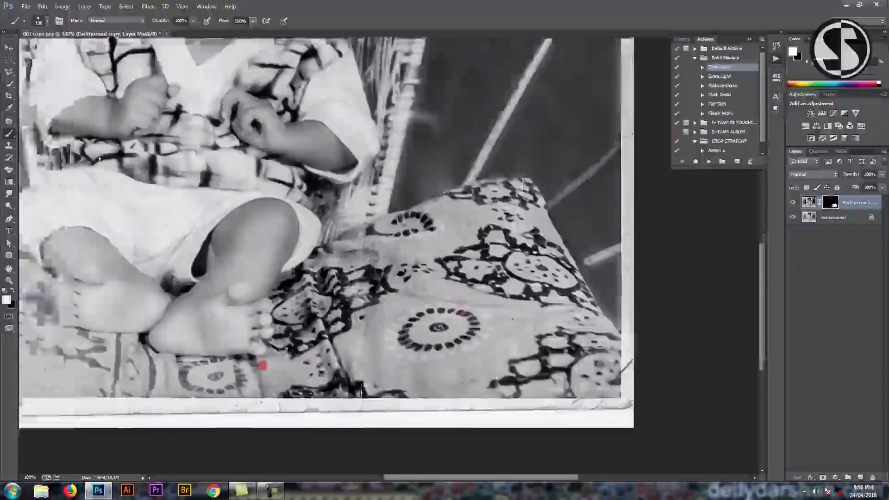
pyautogui.moveTo(316, 267); pyautogui.dragTo(566, 231)
pyautogui.moveTo(431, 324); pyautogui.dragTo(227, 338)
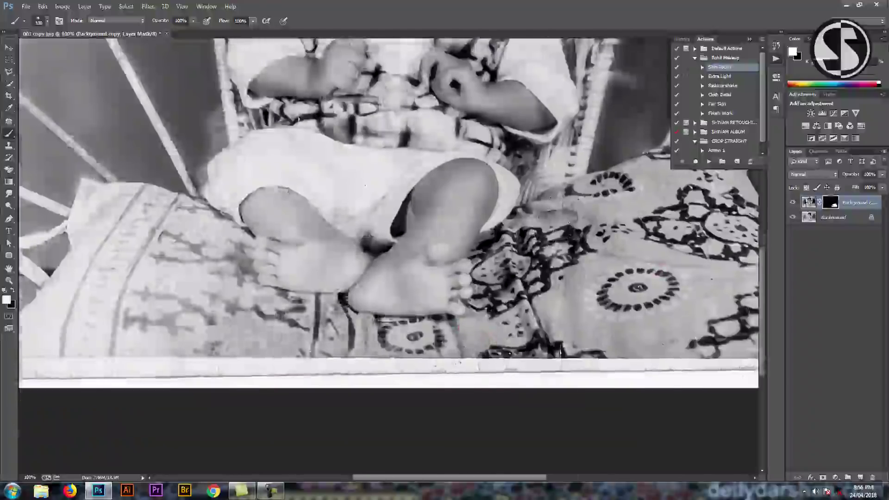
pyautogui.moveTo(296, 345); pyautogui.dragTo(486, 361)
pyautogui.moveTo(417, 319)
pyautogui.mouseDown()
pyautogui.moveTo(421, 259)
pyautogui.moveTo(319, 222)
pyautogui.moveTo(203, 352)
pyautogui.moveTo(380, 333)
pyautogui.moveTo(393, 259)
pyautogui.moveTo(438, 280)
pyautogui.moveTo(278, 467)
pyautogui.mouseUp()
# Step: Reveal the copy on the wicker beside the face, up to the chair top and near the scarf
pyautogui.moveTo(324, 139); pyautogui.dragTo(301, 231)
pyautogui.moveTo(417, 297); pyautogui.dragTo(393, 213)
pyautogui.moveTo(456, 246); pyautogui.dragTo(410, 127)
pyautogui.moveTo(492, 162)
pyautogui.mouseDown()
pyautogui.moveTo(452, 324)
pyautogui.moveTo(409, 389)
pyautogui.moveTo(442, 277)
pyautogui.moveTo(348, 128)
pyautogui.moveTo(185, 116)
pyautogui.mouseUp()
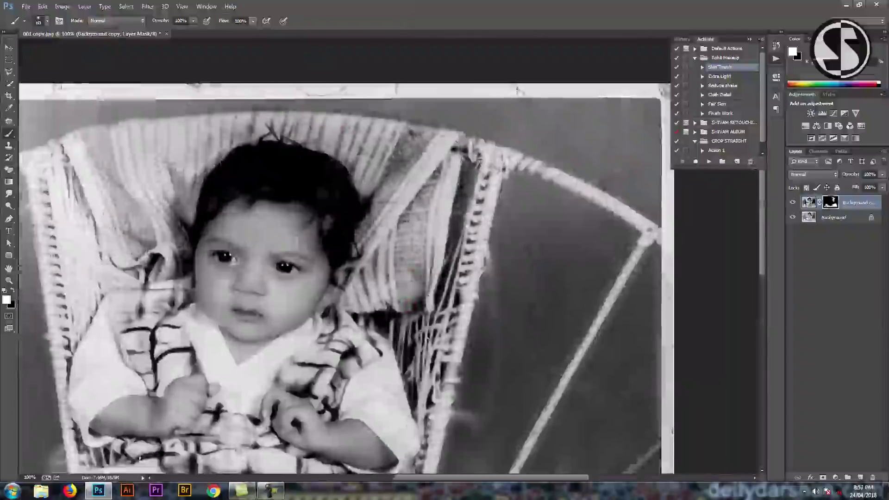
pyautogui.moveTo(186, 185); pyautogui.dragTo(416, 153)
pyautogui.moveTo(408, 111)
pyautogui.mouseDown()
pyautogui.moveTo(306, 139)
pyautogui.moveTo(308, 180)
pyautogui.moveTo(283, 278)
pyautogui.mouseUp()
pyautogui.moveTo(306, 137)
pyautogui.mouseDown()
pyautogui.moveTo(342, 245)
pyautogui.moveTo(359, 192)
pyautogui.mouseUp()
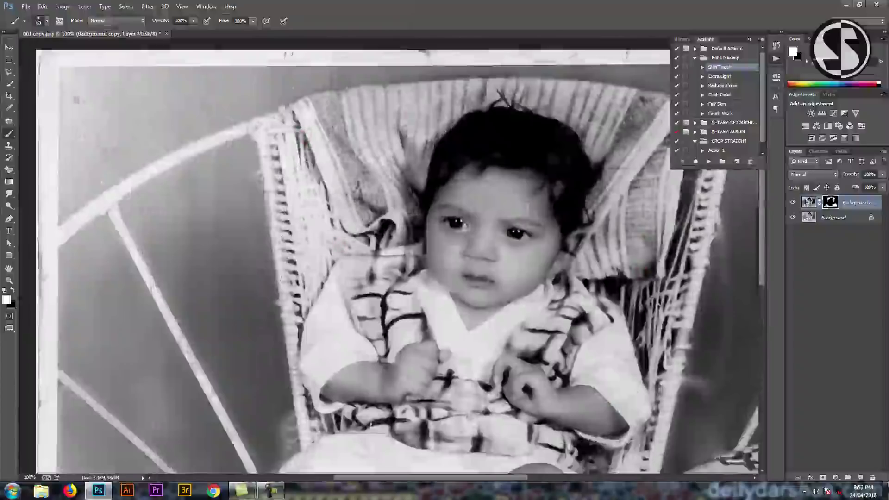
pyautogui.moveTo(408, 139); pyautogui.dragTo(294, 240)
pyautogui.moveTo(302, 402); pyautogui.dragTo(333, 148)
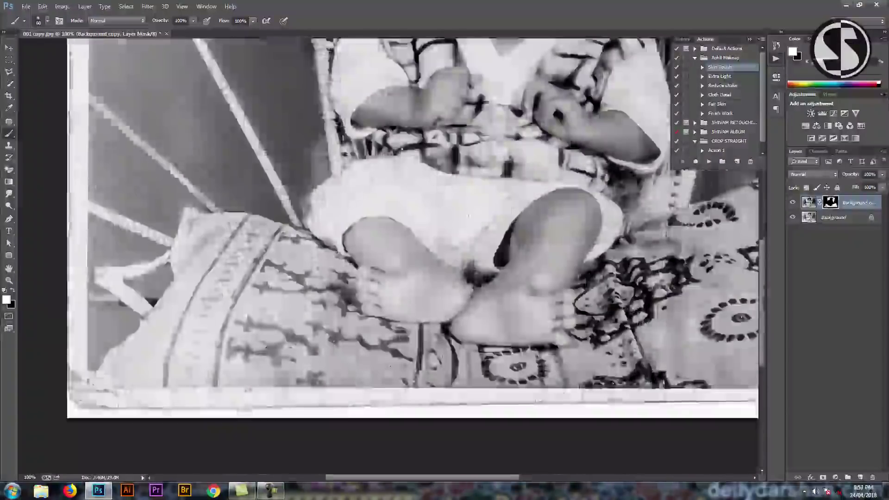
# Step: Hide the effect at the scarf's top edge with black, then fit the whole photo on screen
pyautogui.press('x')
pyautogui.click(191, 209)
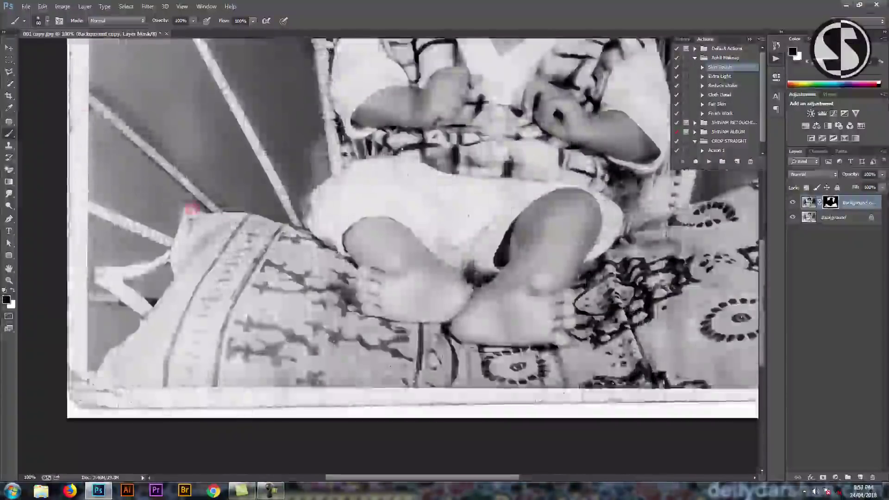
pyautogui.moveTo(297, 123); pyautogui.dragTo(234, 263)
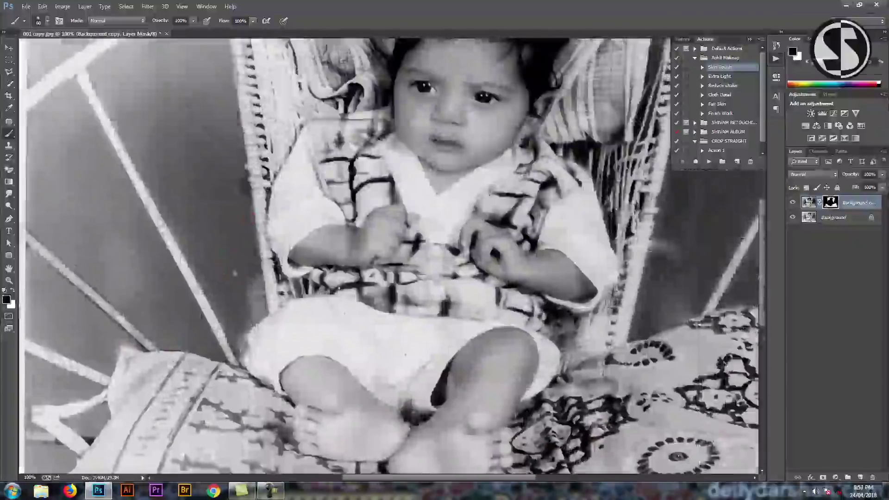
pyautogui.moveTo(233, 137); pyautogui.dragTo(245, 235)
pyautogui.press('x')
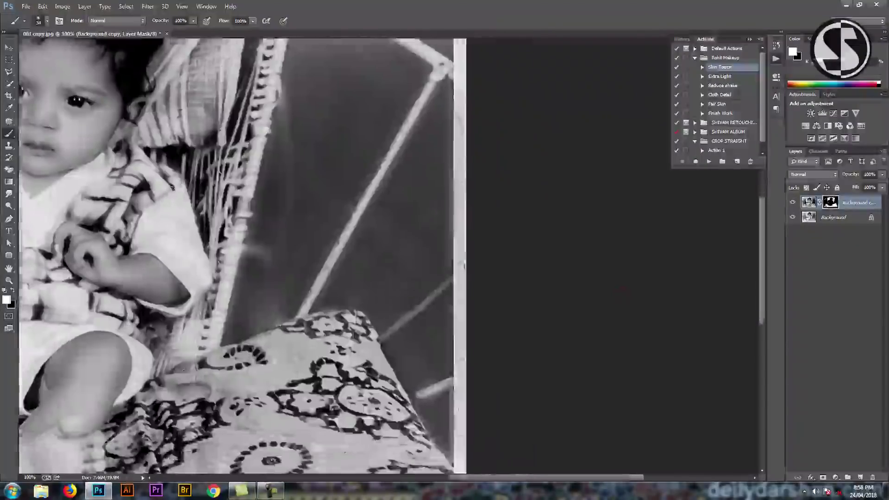
pyautogui.moveTo(46, 199); pyautogui.dragTo(23, 130)
pyautogui.press('x')
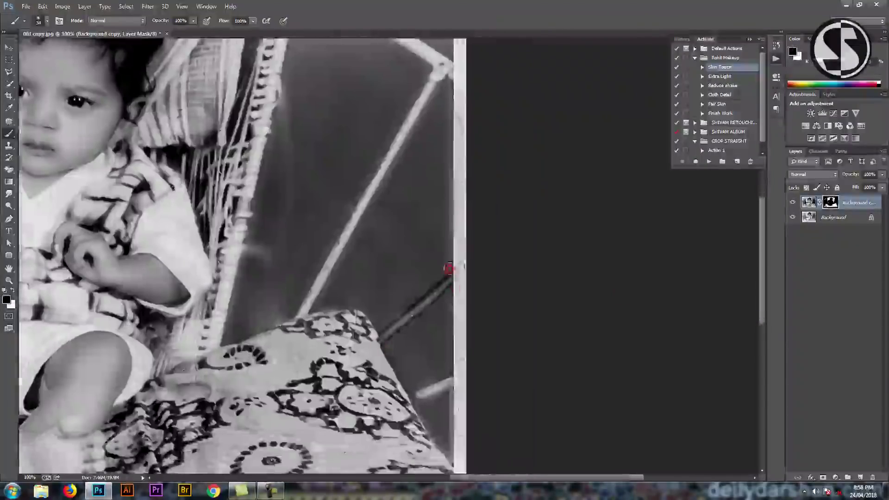
pyautogui.hotkey('ctrl', '0')
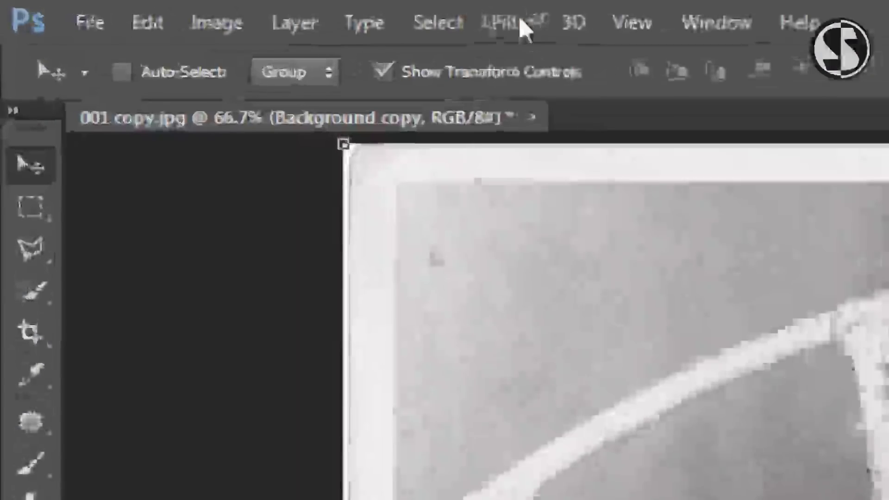
# Step: Reopen the Camera Raw Filter and dismiss it without changes
pyautogui.click(147, 6)
pyautogui.click(167, 59)
pyautogui.press('Return')
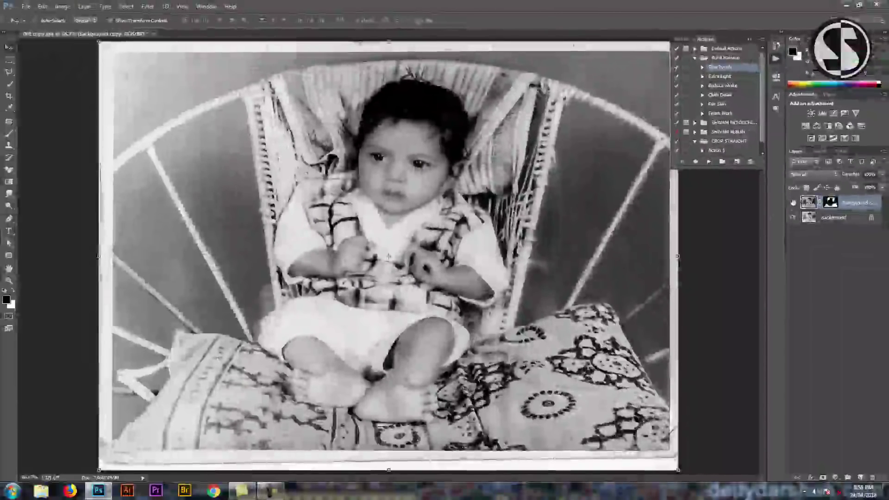
# Step: Compare the photo with the top layer hidden and shown, then flatten it into one layer
pyautogui.click(793, 202)
pyautogui.click(792, 204)
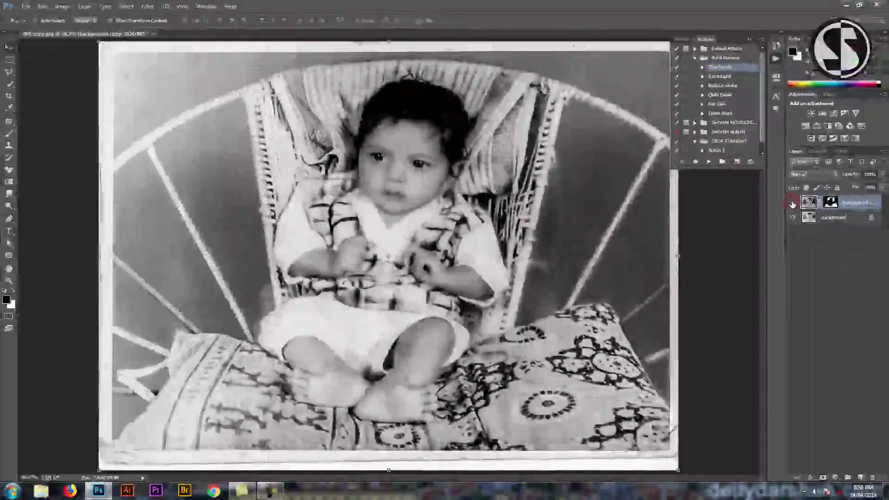
pyautogui.click(793, 204)
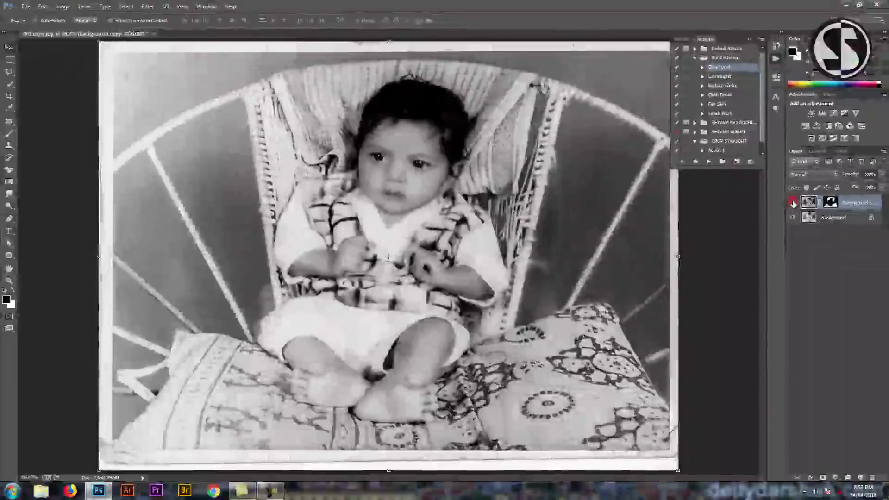
pyautogui.click(794, 203)
pyautogui.click(793, 204)
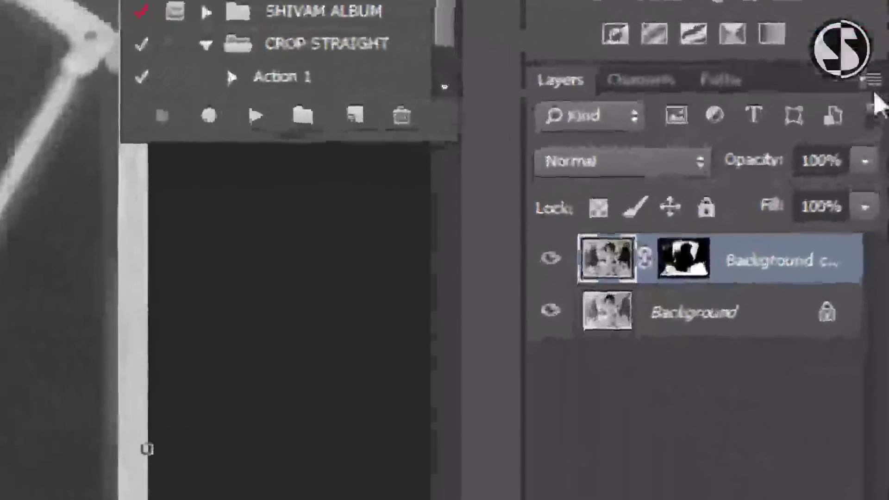
pyautogui.click(879, 136)
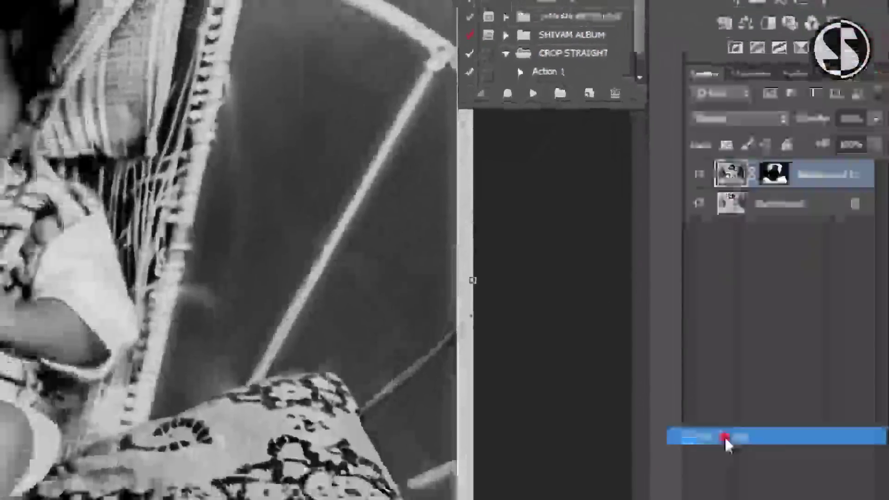
pyautogui.click(726, 438)
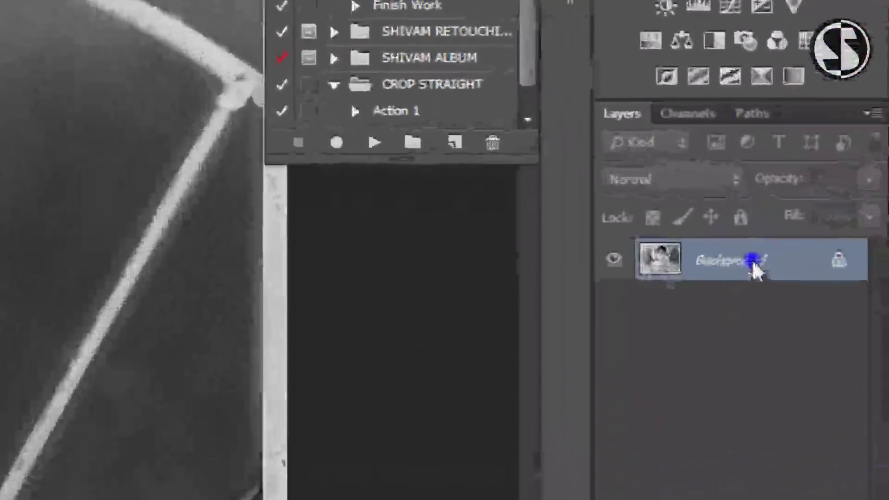
# Step: Duplicate the Background layer as Background copy
pyautogui.rightClick(841, 204)
pyautogui.click(720, 319)
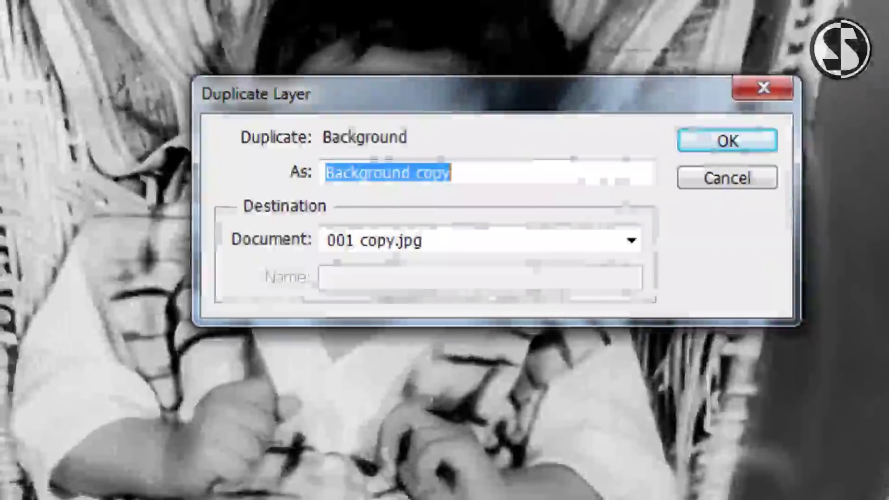
pyautogui.click(695, 141)
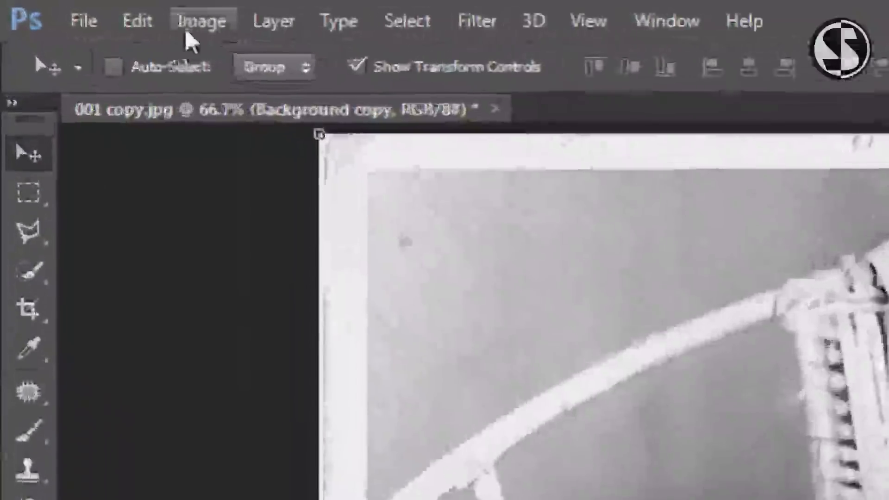
# Step: Apply Levels with the black input at 36 to the copy and add a layer mask
pyautogui.click(185, 26)
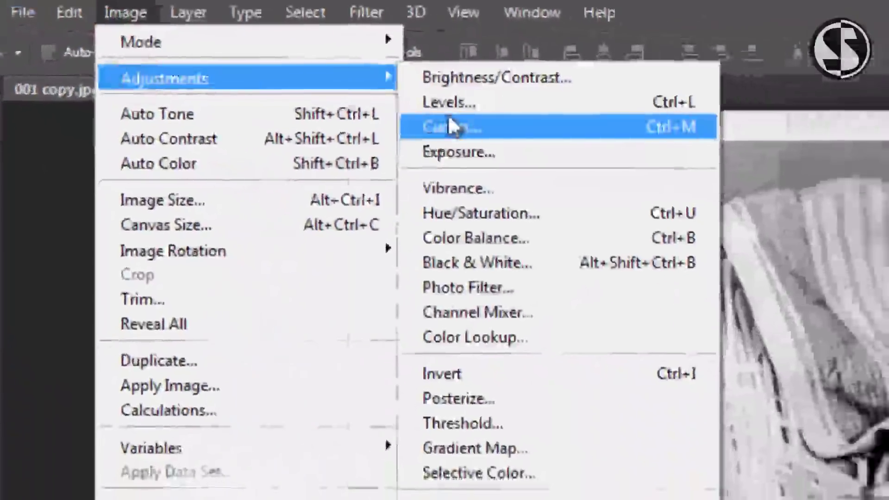
pyautogui.click(579, 123)
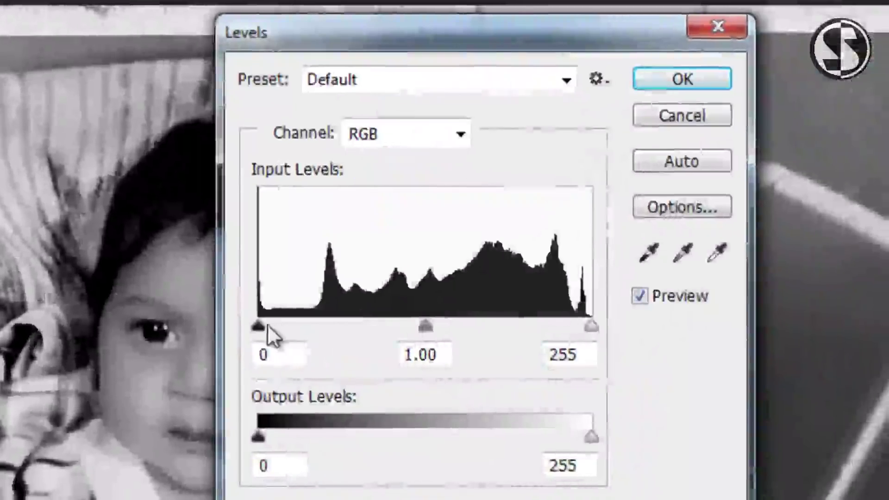
pyautogui.moveTo(260, 324); pyautogui.dragTo(305, 324)
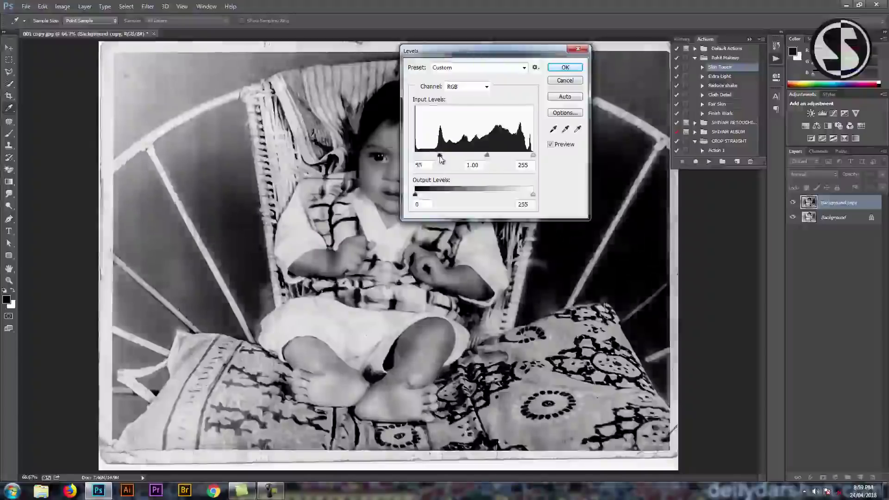
pyautogui.click(565, 67)
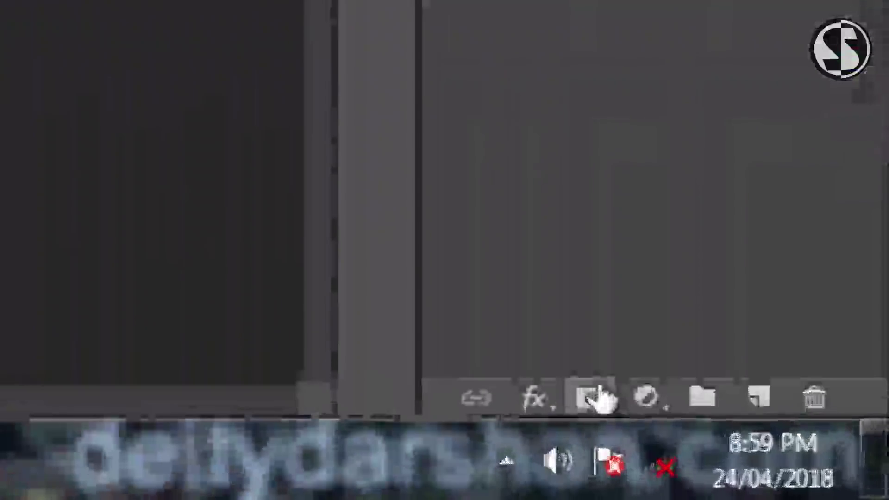
pyautogui.click(823, 478)
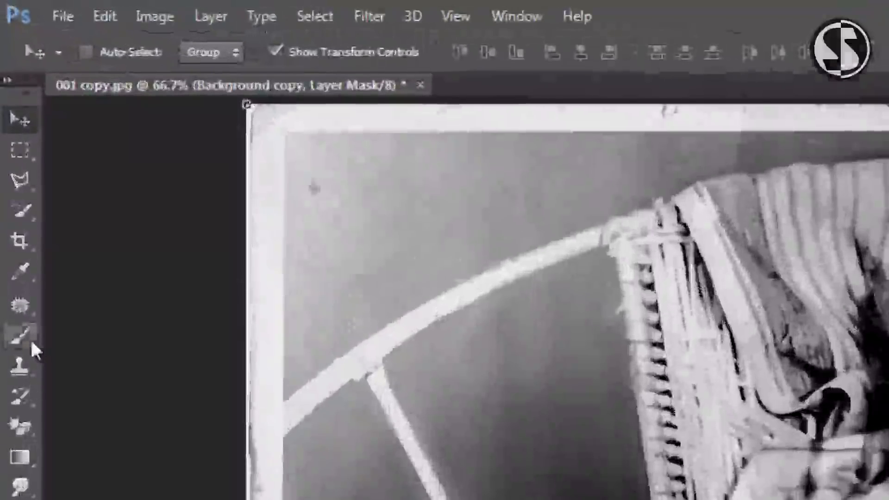
# Step: Invert the copy's mask to black, paint it back in at lower left, and apply another Levels pass
pyautogui.click(31, 345)
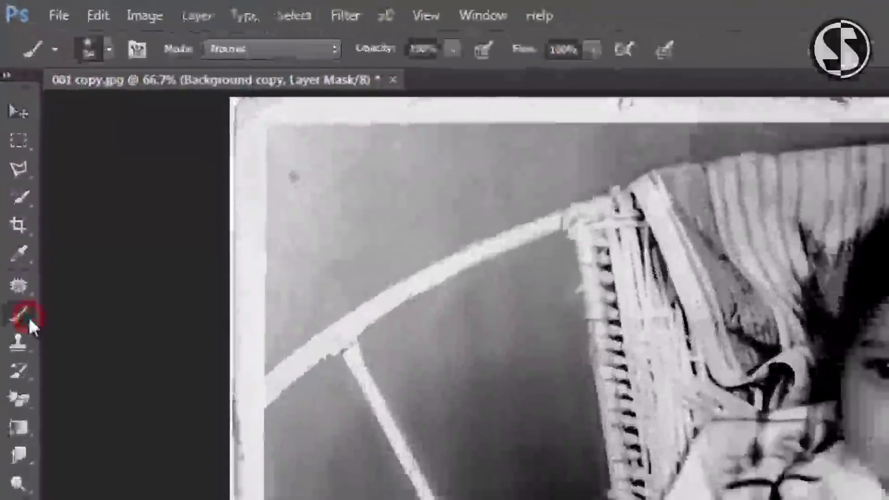
pyautogui.press('x')
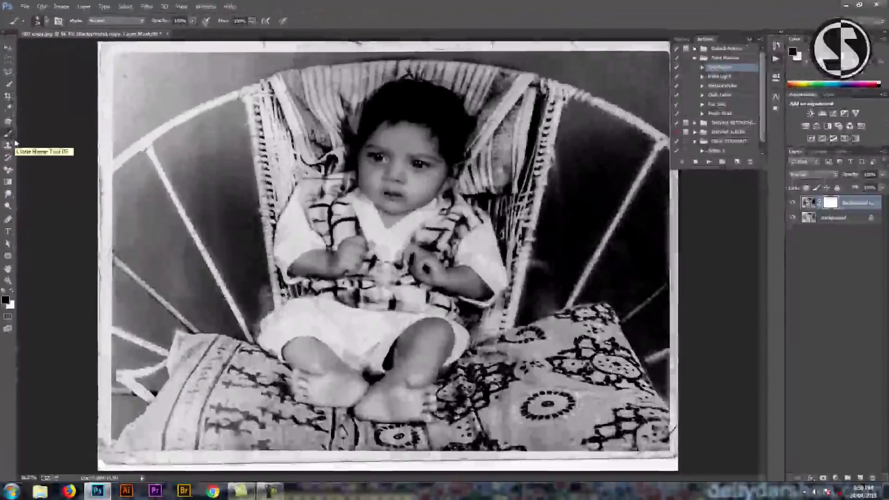
pyautogui.hotkey('ctrl', 'i')
pyautogui.moveTo(185, 435)
pyautogui.mouseDown()
pyautogui.moveTo(241, 403)
pyautogui.moveTo(371, 440)
pyautogui.moveTo(217, 361)
pyautogui.moveTo(171, 433)
pyautogui.mouseUp()
pyautogui.press('v')
pyautogui.press('x')
pyautogui.hotkey('ctrl', 'l')
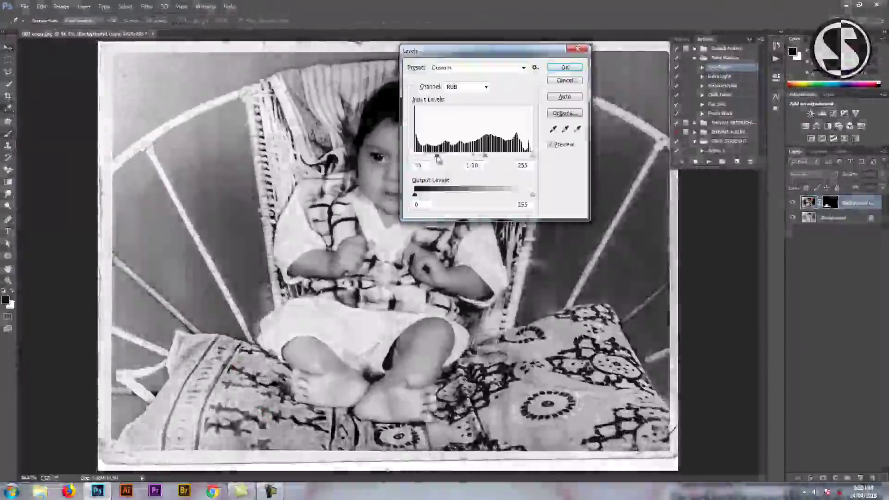
pyautogui.press('Return')
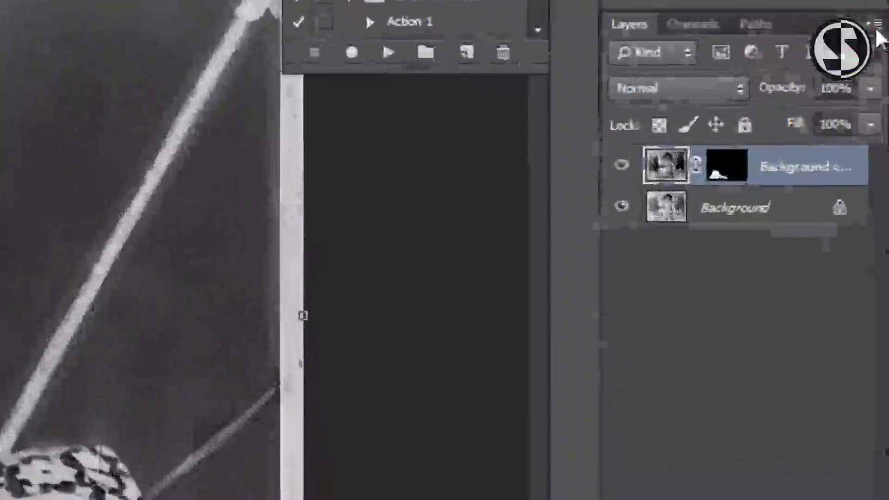
# Step: Flatten the image and convert the locked background into Layer 0
pyautogui.click(877, 32)
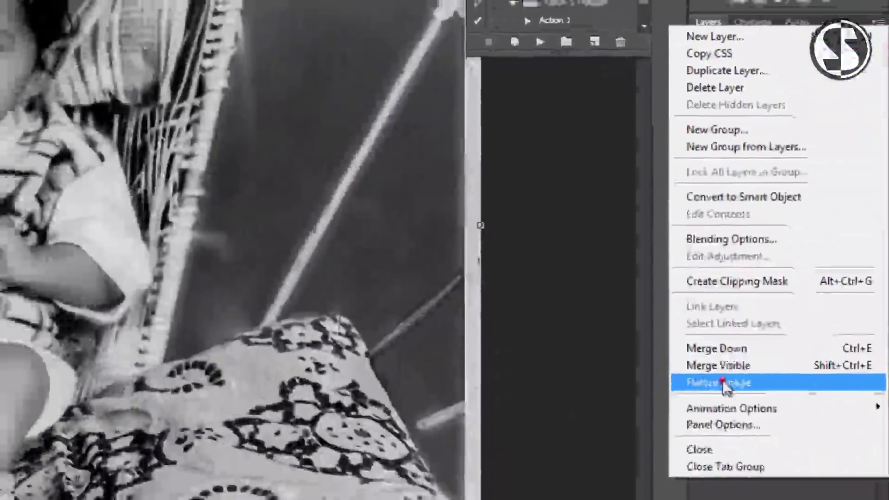
pyautogui.click(704, 387)
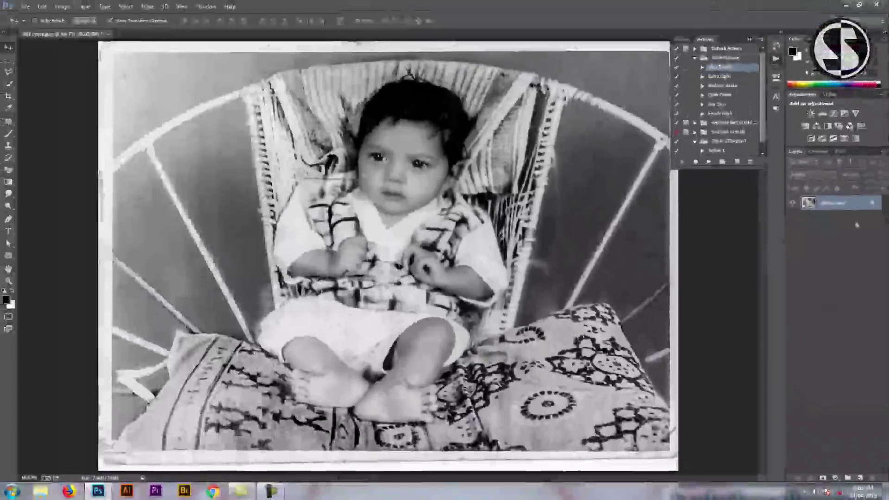
pyautogui.doubleClick(842, 204)
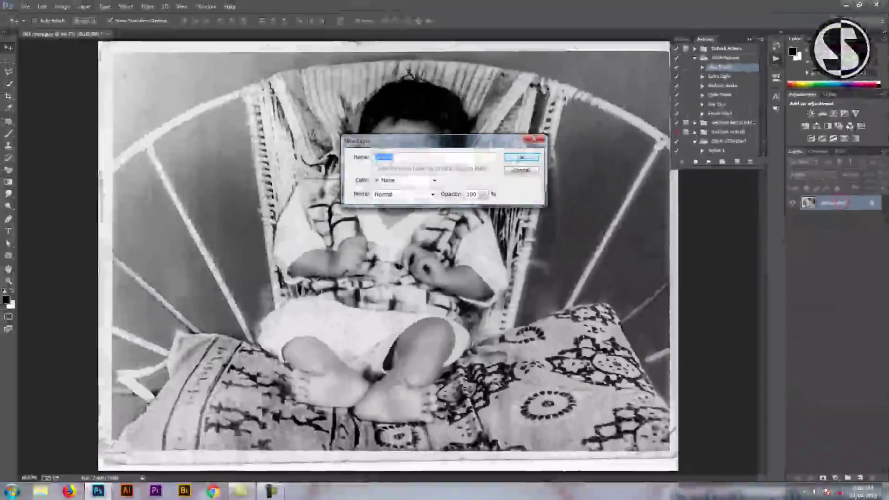
pyautogui.click(515, 160)
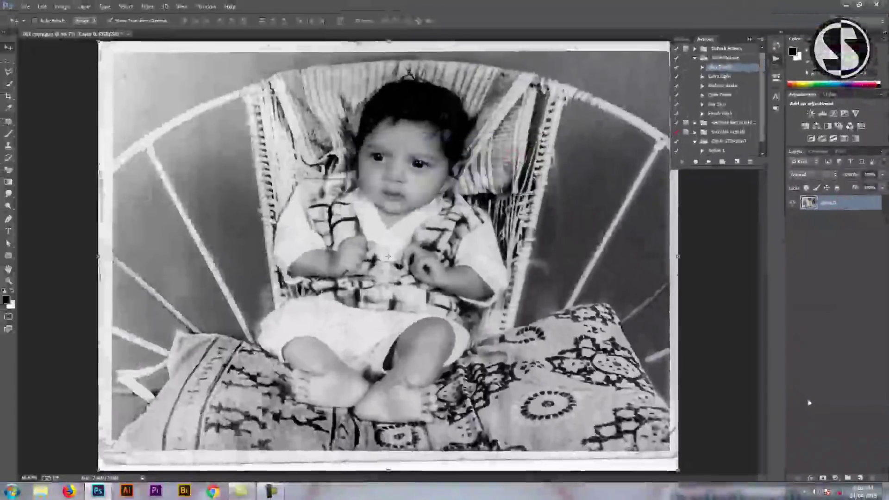
# Step: Add a new layer filled with 50% Gray in Overlay blend mode, then zoom in on the face
pyautogui.click(859, 478)
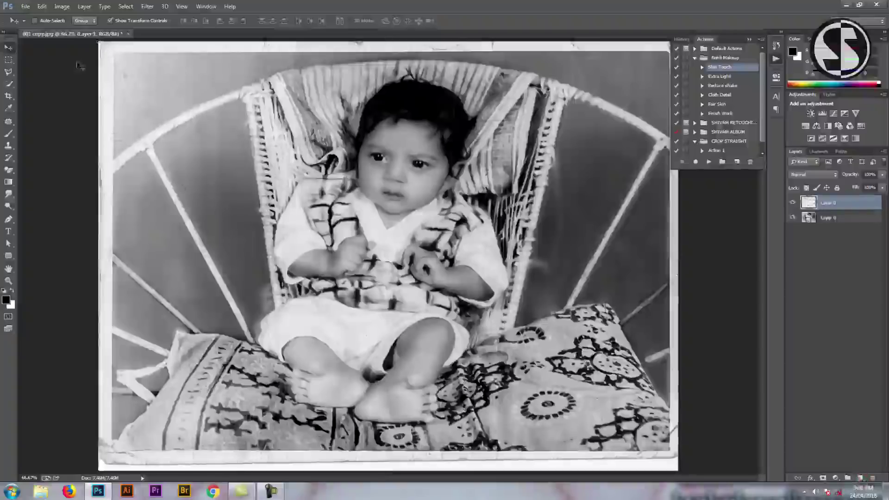
pyautogui.hotkey('shift', 'F5')
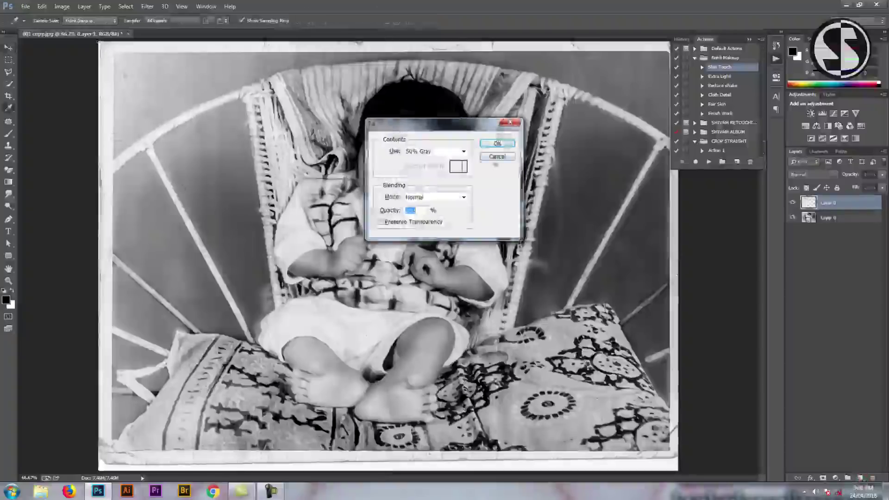
pyautogui.click(495, 144)
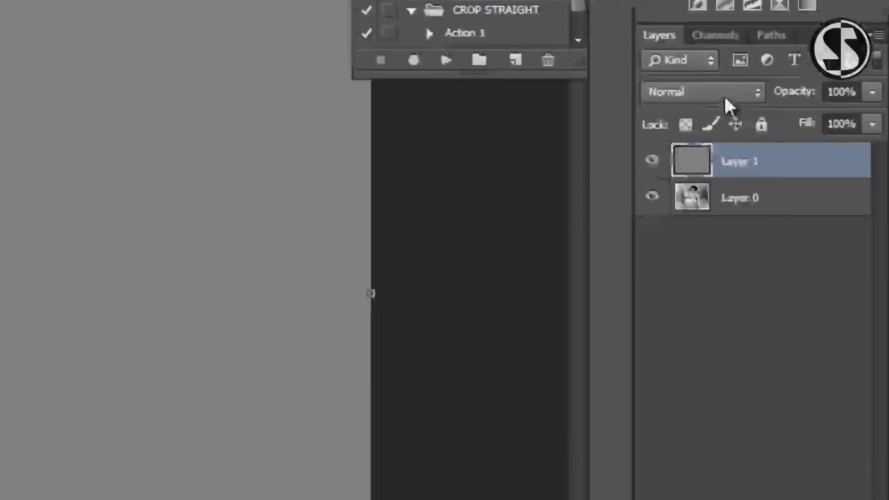
pyautogui.click(822, 175)
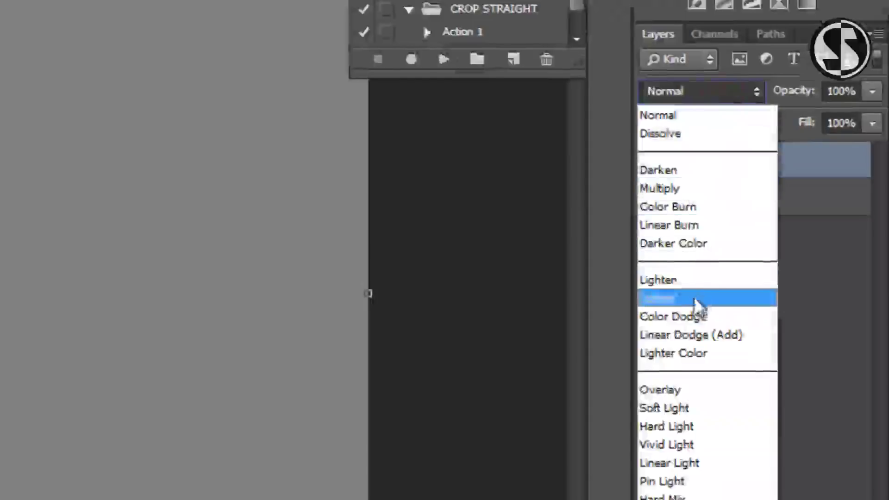
pyautogui.click(697, 389)
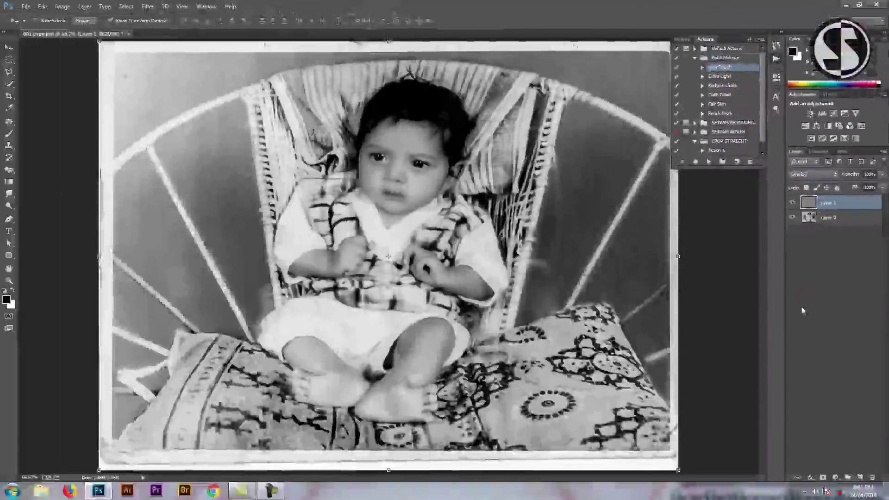
pyautogui.hotkey('ctrl', '=')
pyautogui.hotkey('ctrl', '=')
pyautogui.hotkey('ctrl', '=')
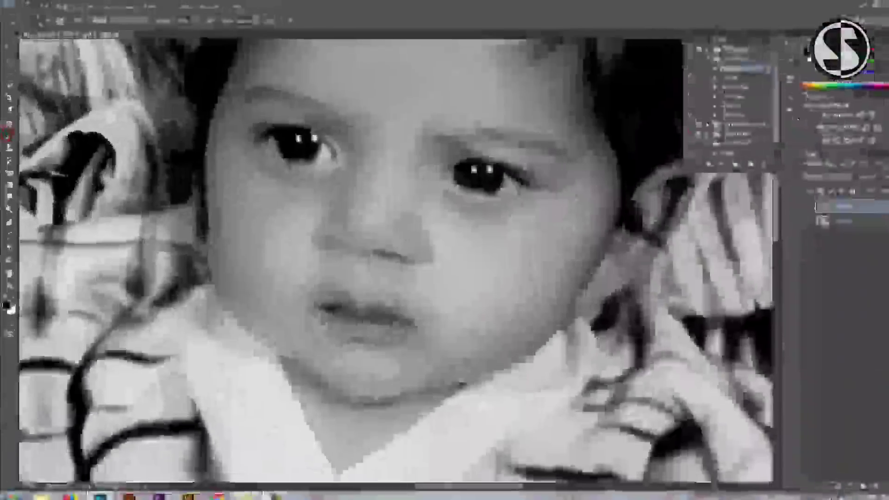
# Step: Set up a soft 5%-opacity brush painting white, sized around 5
pyautogui.press('b')
pyautogui.click(154, 31)
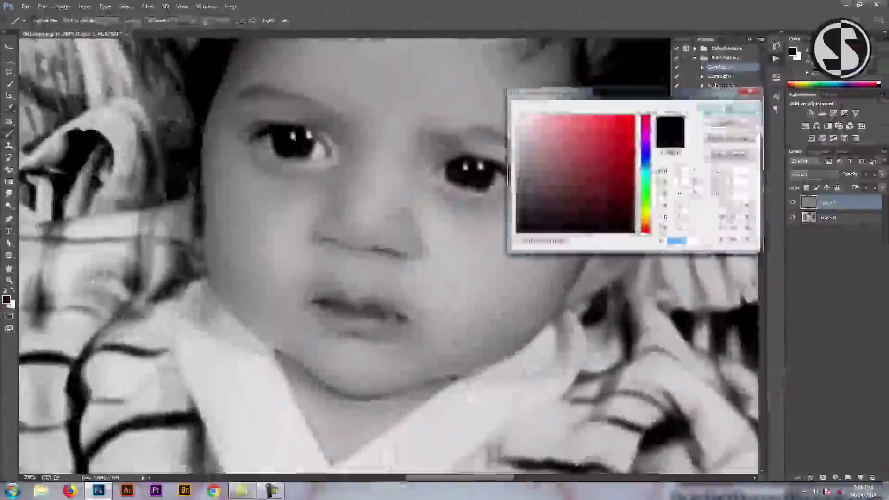
pyautogui.press('x')
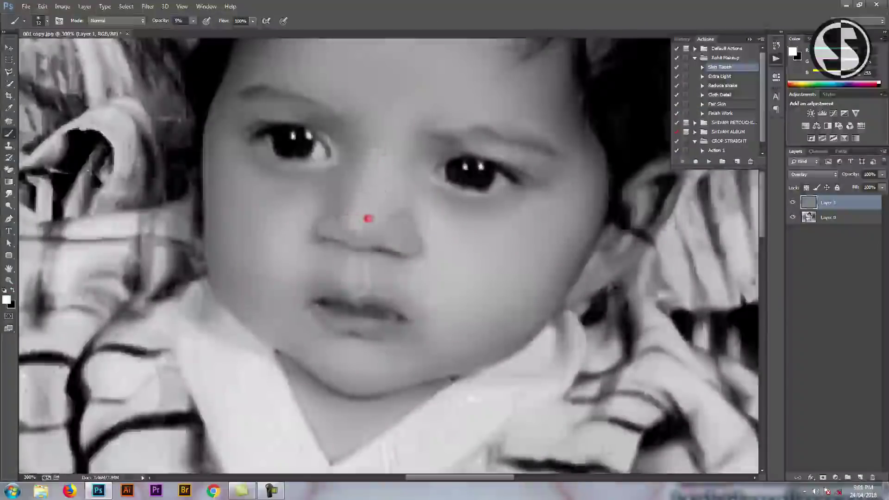
pyautogui.press(']')
pyautogui.click(12, 290)
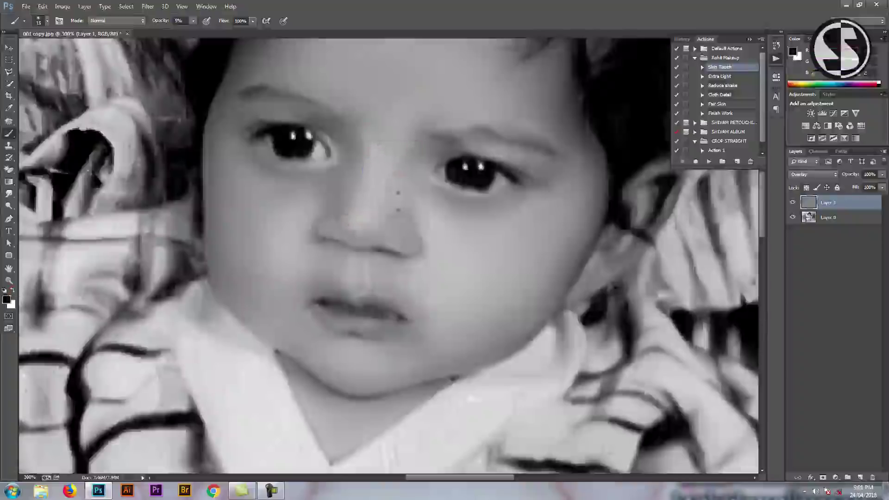
pyautogui.press('[')
pyautogui.press('x')
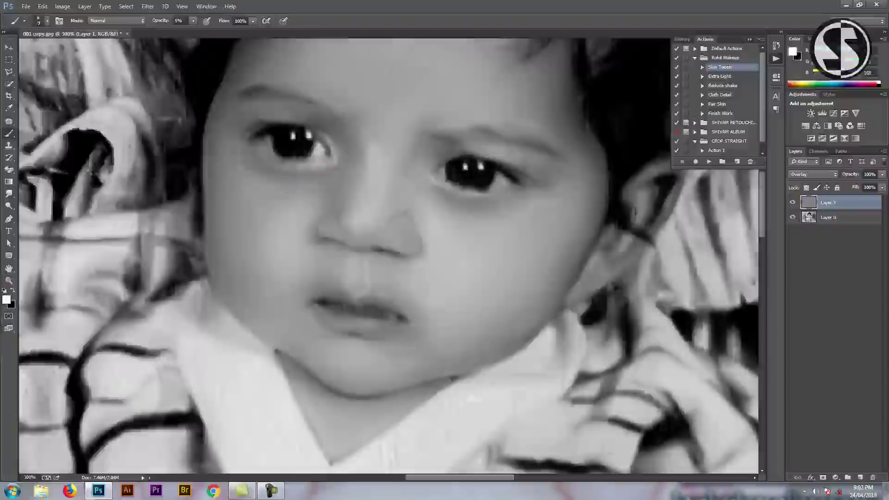
# Step: Dodge a small spot under the eye in white, resizing the brush to about 4
pyautogui.click(481, 195)
pyautogui.press(']')
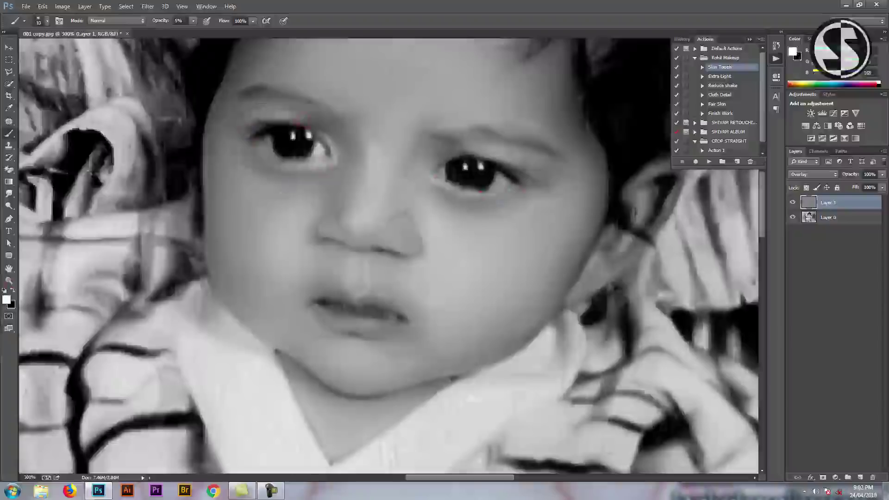
pyautogui.keyDown('alt'); pyautogui.rightClick(518, 161); pyautogui.keyUp('alt')
pyautogui.press('[')
pyautogui.press('[')
pyautogui.keyDown('alt'); pyautogui.rightClick(254, 124); pyautogui.keyUp('alt')
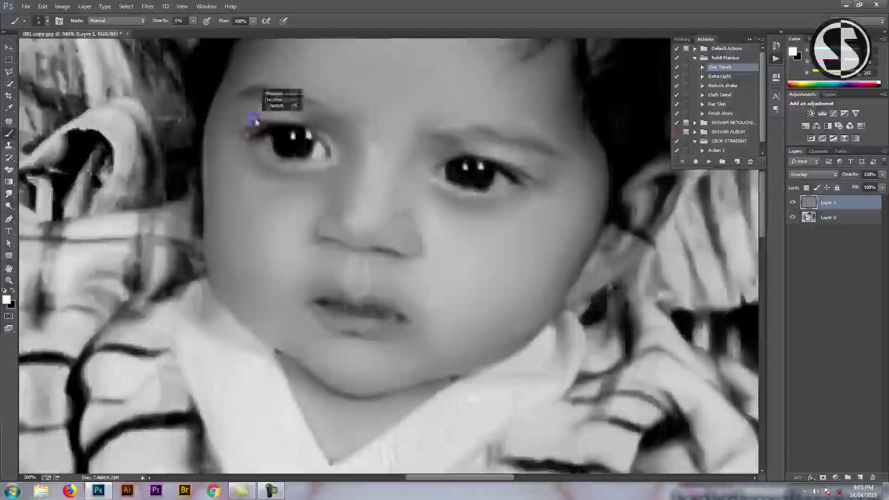
pyautogui.keyDown('alt'); pyautogui.rightClick(238, 234); pyautogui.keyUp('alt')
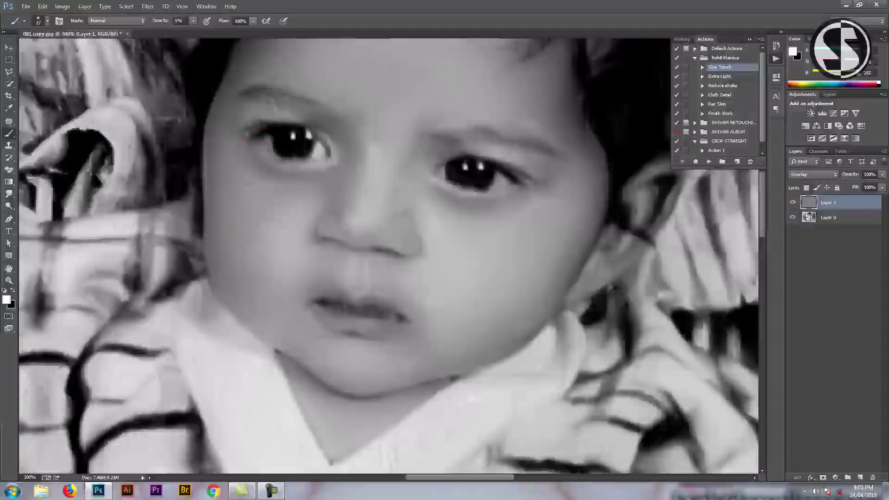
# Step: Brighten the left cheek with soft white strokes, adjusting brush size from 11 up to 35
pyautogui.moveTo(264, 234)
pyautogui.mouseDown()
pyautogui.moveTo(234, 227)
pyautogui.moveTo(253, 245)
pyautogui.mouseUp()
pyautogui.keyDown('alt'); pyautogui.rightClick(481, 265); pyautogui.keyUp('alt')
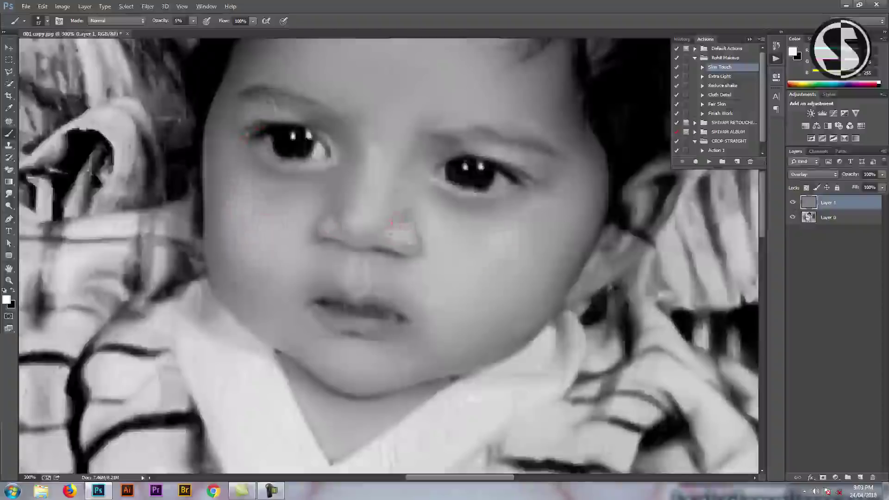
pyautogui.keyDown('alt'); pyautogui.rightClick(277, 218); pyautogui.keyUp('alt')
pyautogui.keyDown('alt'); pyautogui.rightClick(254, 185); pyautogui.keyUp('alt')
pyautogui.keyDown('alt'); pyautogui.rightClick(257, 191); pyautogui.keyUp('alt')
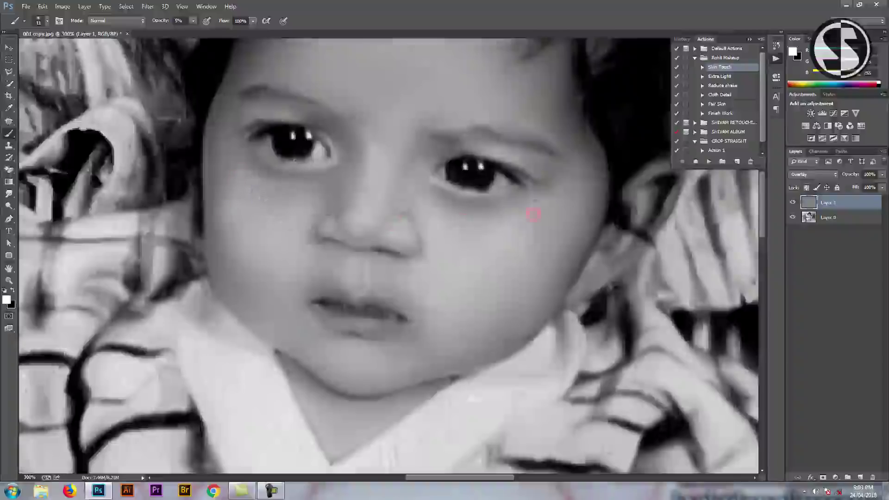
pyautogui.scroll(5, 371, 369)
pyautogui.keyDown('alt'); pyautogui.rightClick(297, 258); pyautogui.keyUp('alt')
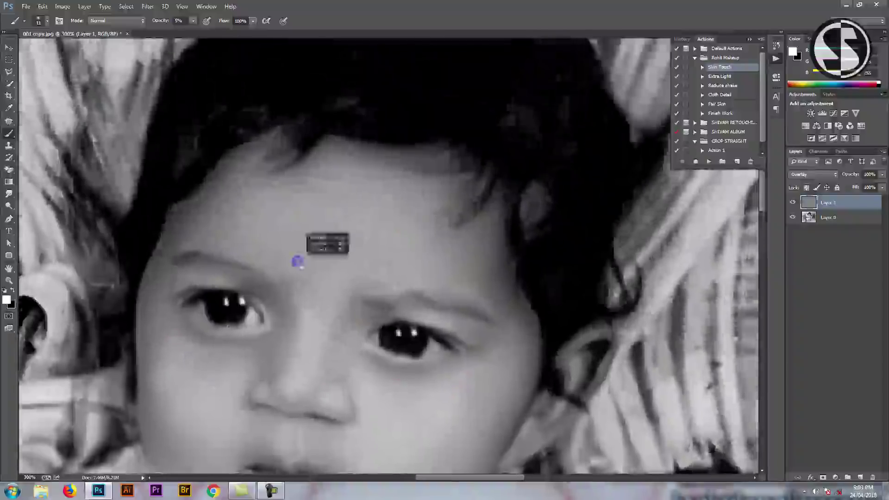
pyautogui.keyDown('alt'); pyautogui.rightClick(346, 250); pyautogui.keyUp('alt')
pyautogui.scroll(-3, 371, 248)
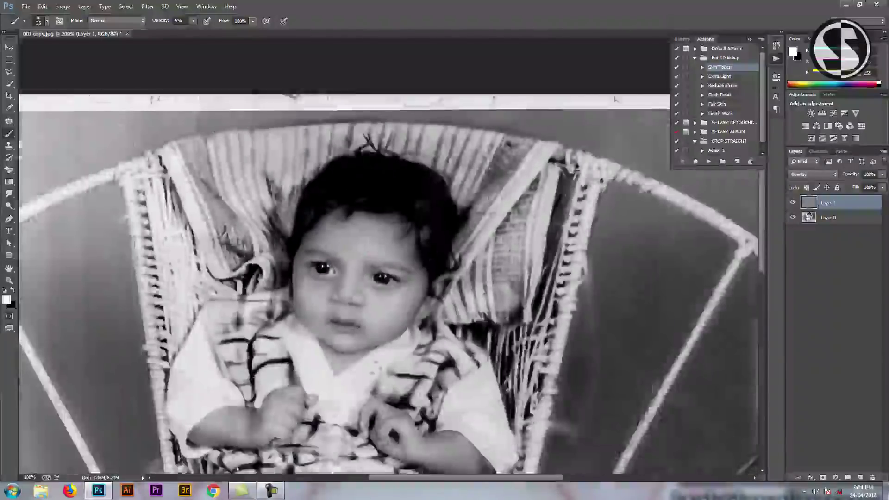
# Step: Darken patches on the baby's foot with soft black 5% strokes
pyautogui.scroll(-5, 417, 185)
pyautogui.scroll(2, 234, 109)
pyautogui.press('x')
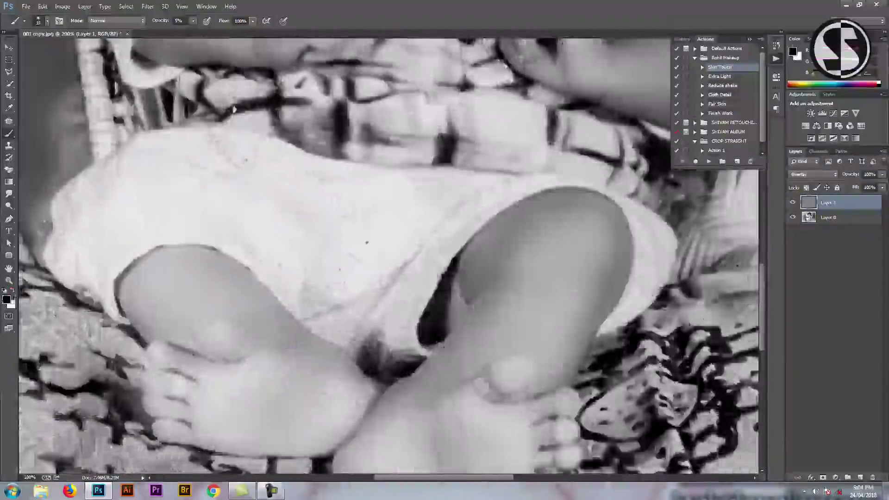
pyautogui.press('x')
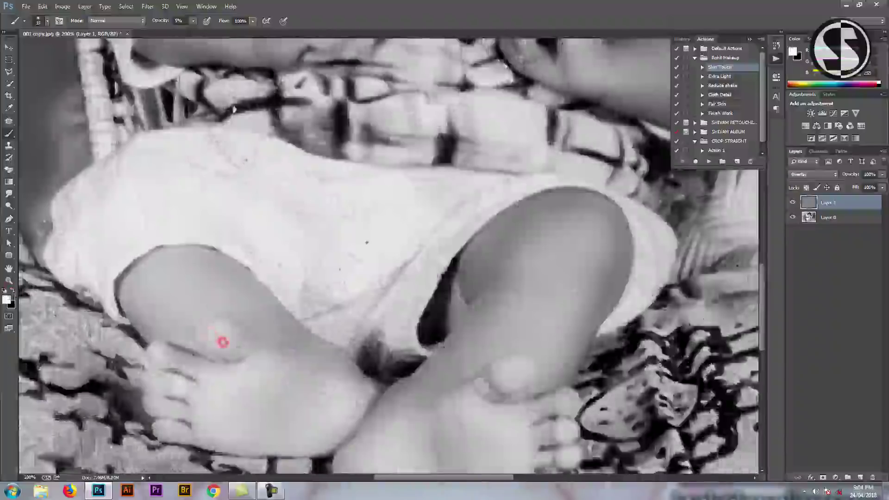
pyautogui.press('x')
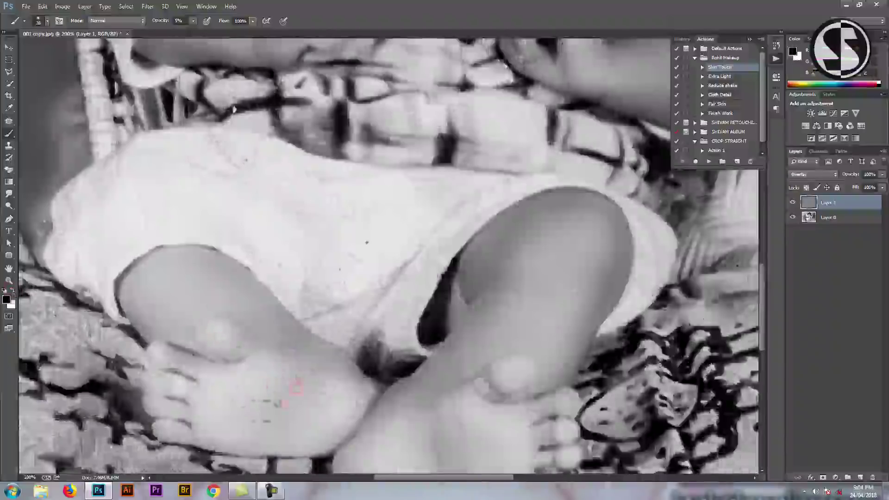
pyautogui.moveTo(297, 385); pyautogui.dragTo(308, 393)
pyautogui.moveTo(310, 354); pyautogui.dragTo(199, 266)
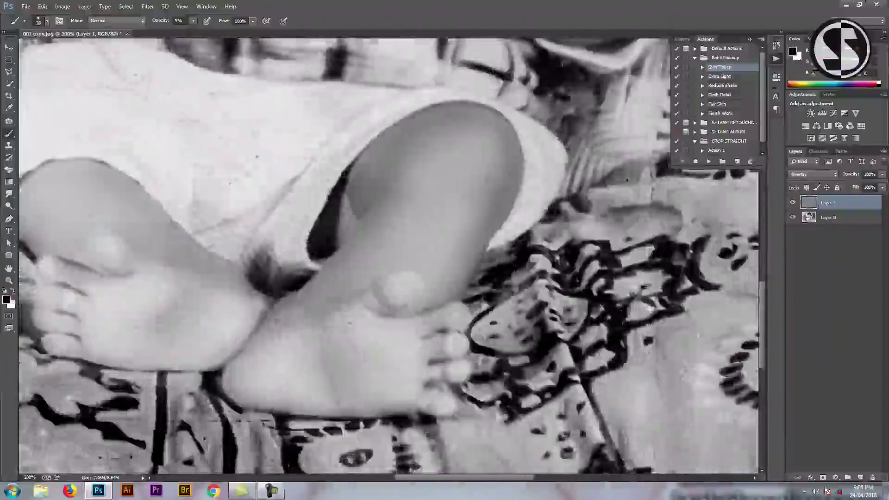
# Step: Paint black and white over the left leg with a smaller brush, then compare the full photo
pyautogui.press('[')
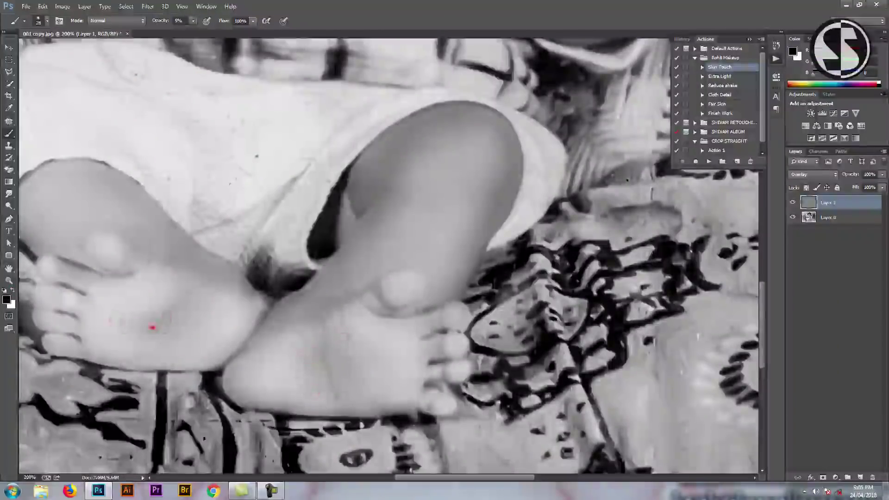
pyautogui.moveTo(208, 317); pyautogui.dragTo(163, 318)
pyautogui.press('x')
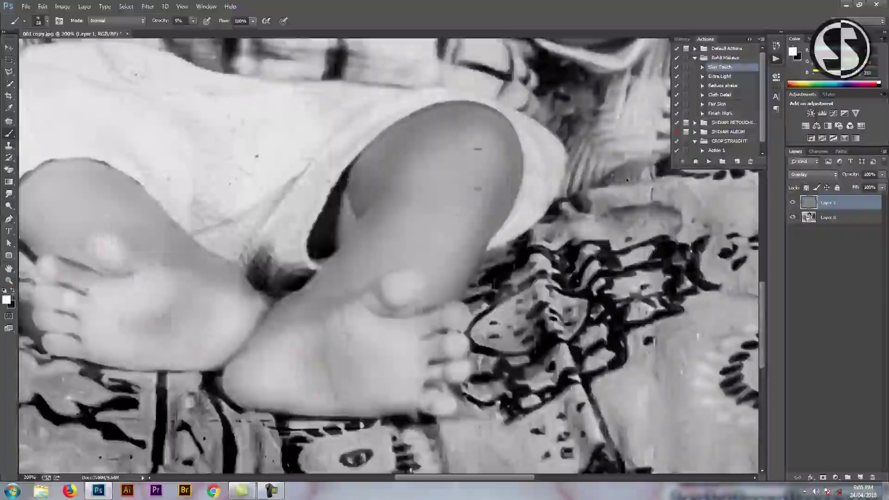
pyautogui.press('x')
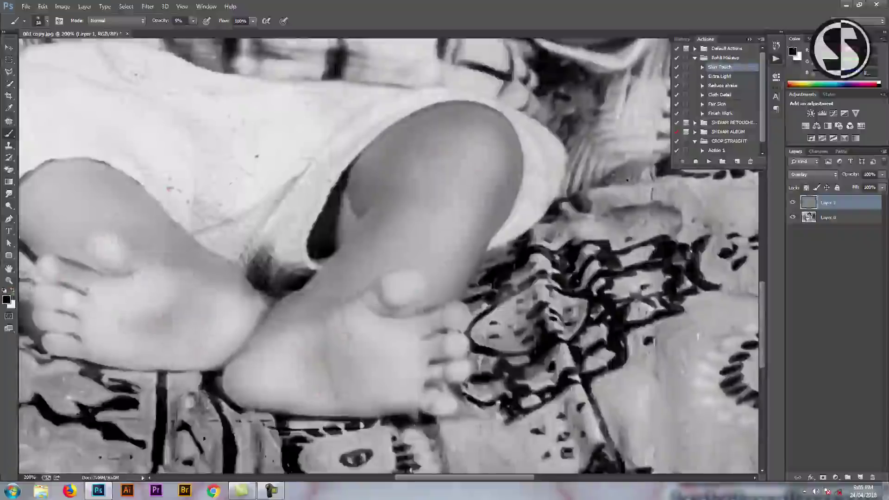
pyautogui.moveTo(101, 233); pyautogui.dragTo(281, 275)
pyautogui.press('x')
pyautogui.press('x')
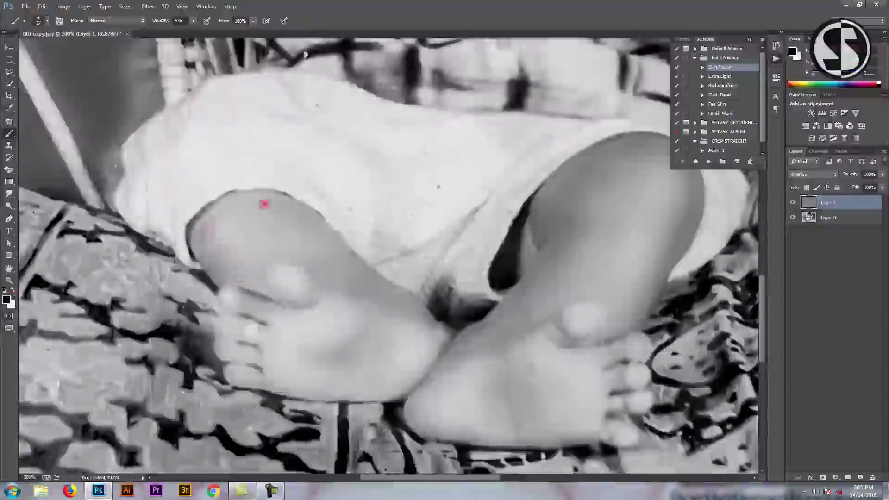
pyautogui.hotkey('ctrl', '0')
pyautogui.click(794, 204)
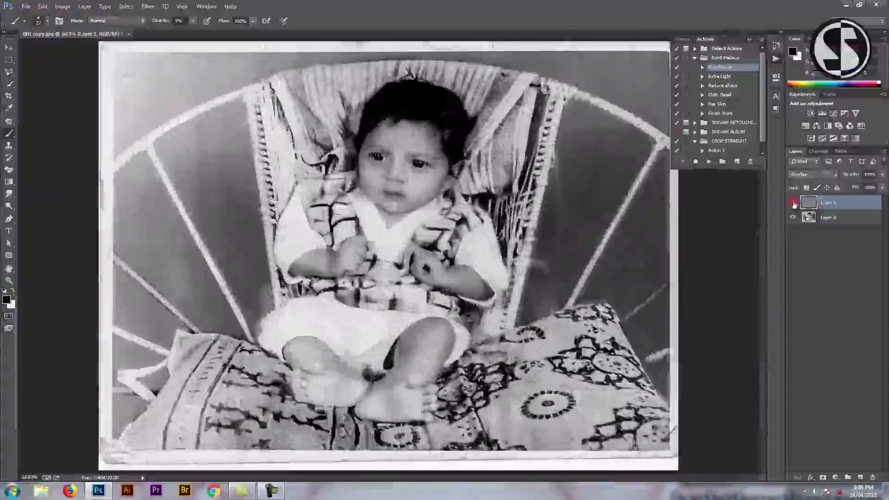
# Step: Brighten the forehead with white strokes to clear its dark spots, enlarging the brush to 51
pyautogui.scroll(2, 377, 188)
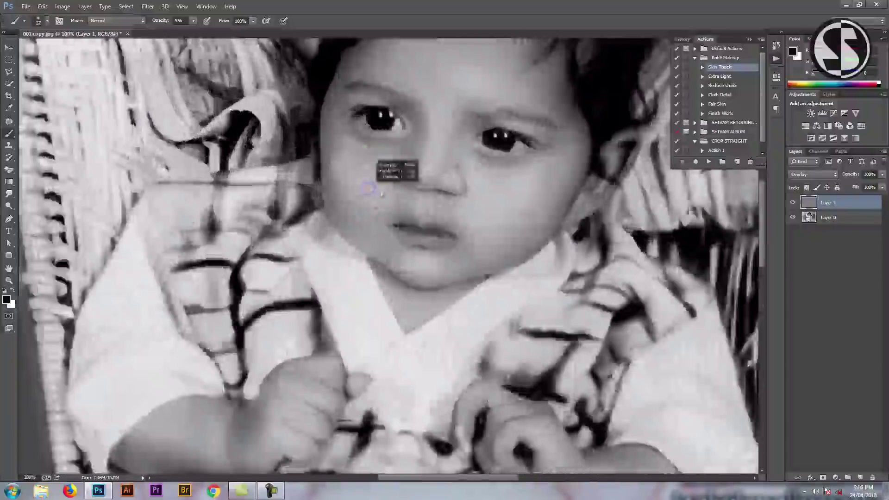
pyautogui.press('x')
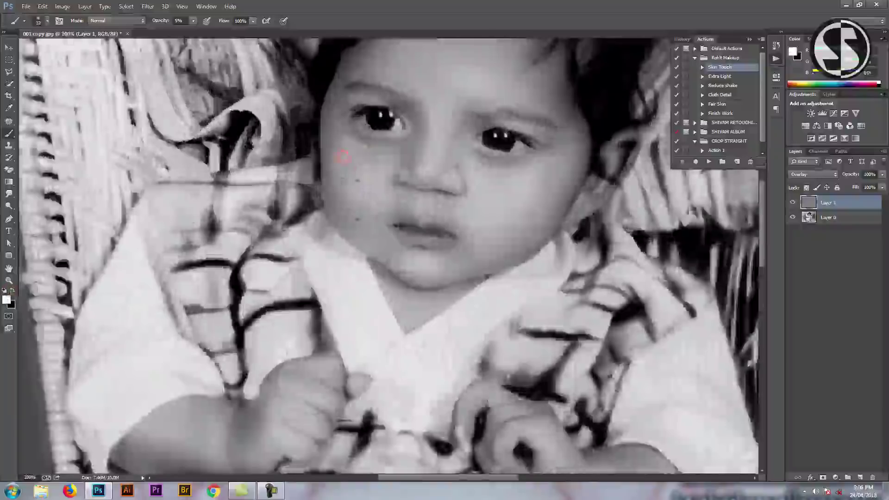
pyautogui.click(794, 204)
pyautogui.click(793, 204)
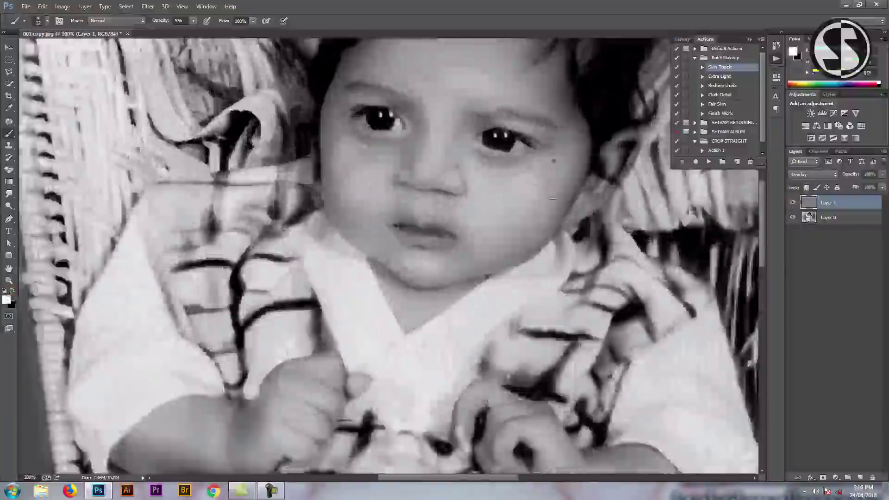
pyautogui.scroll(3, 415, 144)
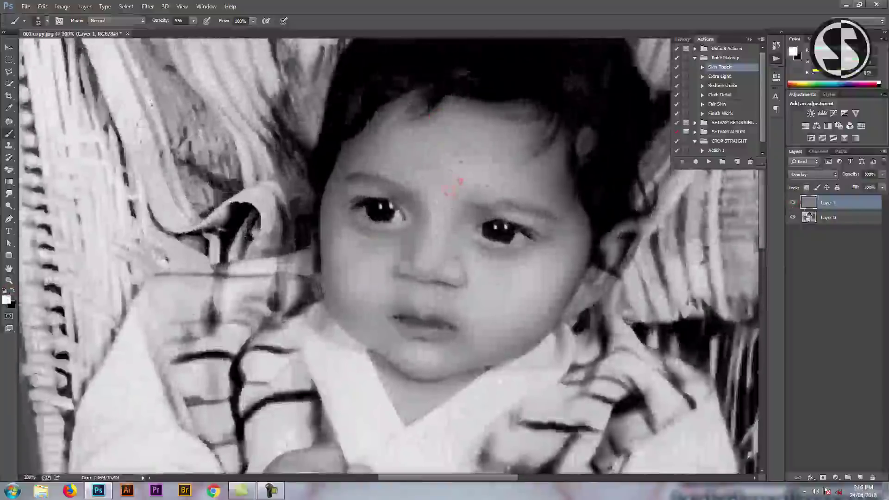
pyautogui.moveTo(415, 145)
pyautogui.mouseDown()
pyautogui.moveTo(394, 145)
pyautogui.moveTo(536, 169)
pyautogui.moveTo(500, 163)
pyautogui.mouseUp()
pyautogui.press(']')
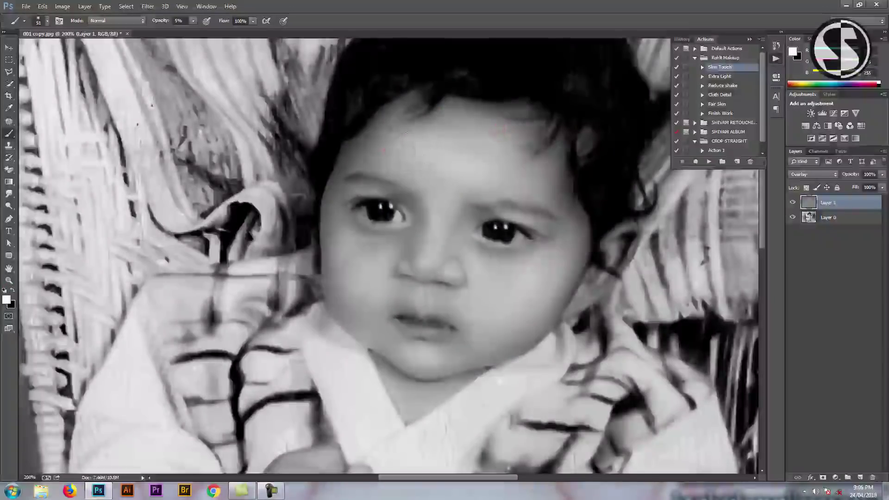
# Step: Toggle Layer 1's visibility to compare the face and full photo before and after retouching
pyautogui.click(794, 202)
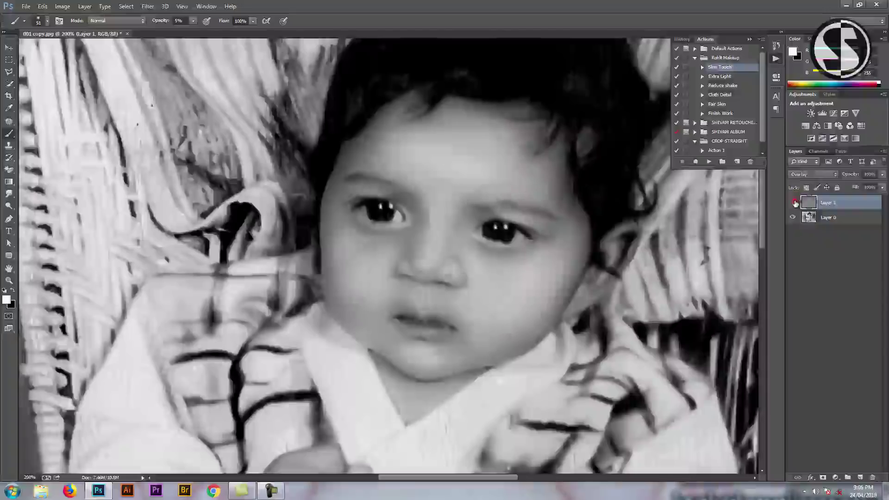
pyautogui.click(793, 203)
pyautogui.click(793, 203)
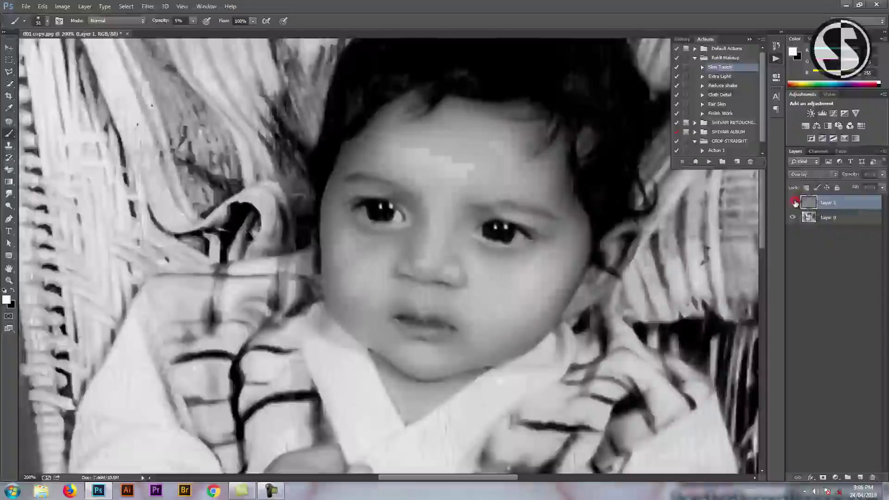
pyautogui.click(793, 202)
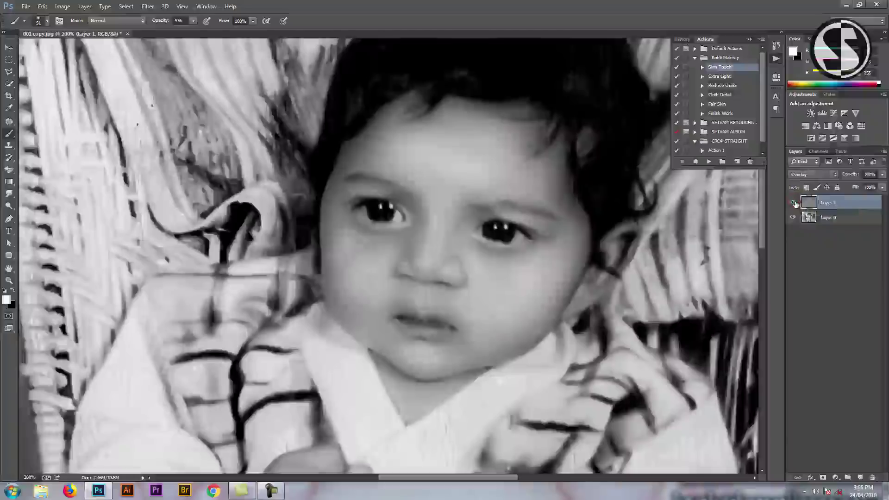
pyautogui.hotkey('ctrl', '0')
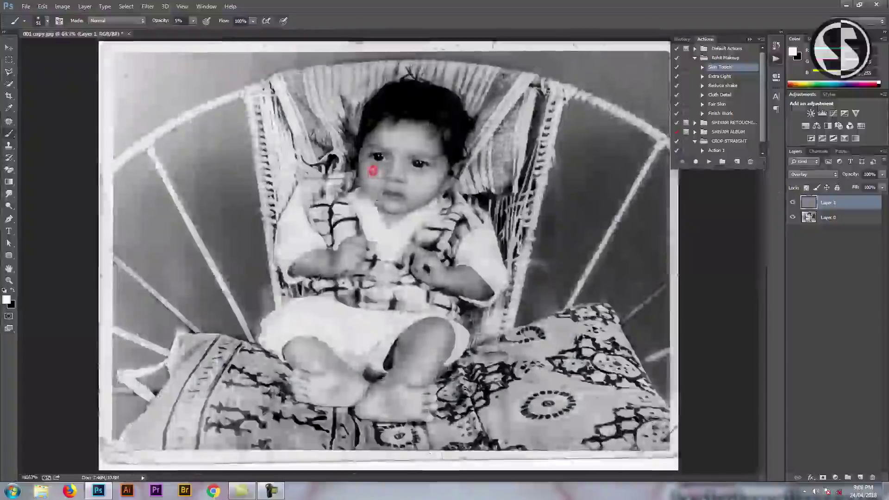
pyautogui.click(793, 203)
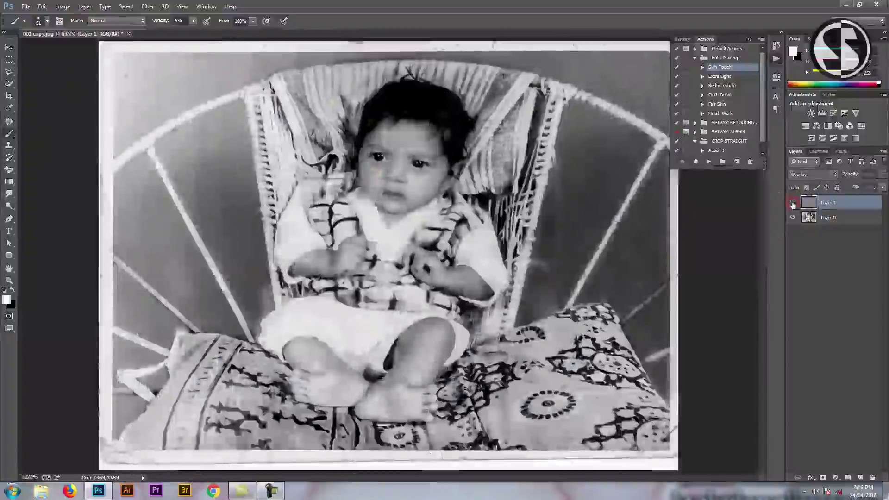
pyautogui.click(793, 203)
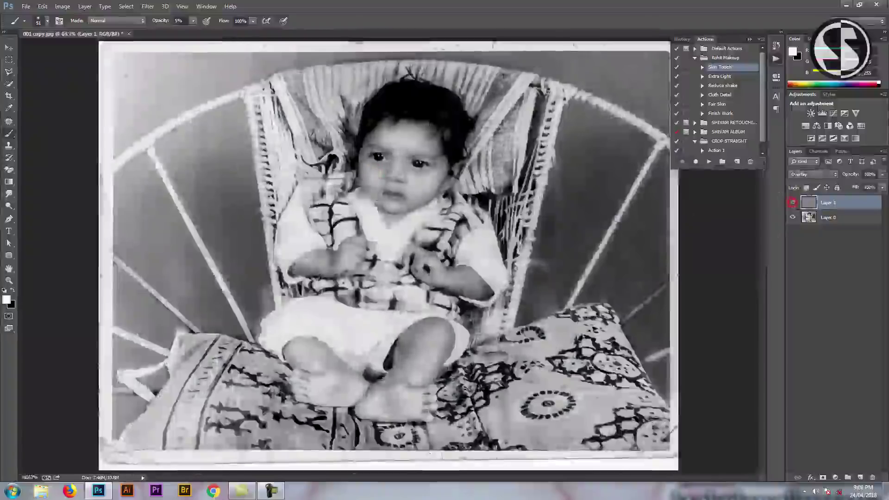
# Step: Lighten a spot on the baby's cheek and toggle Layer 1 to compare the result
pyautogui.click(365, 172)
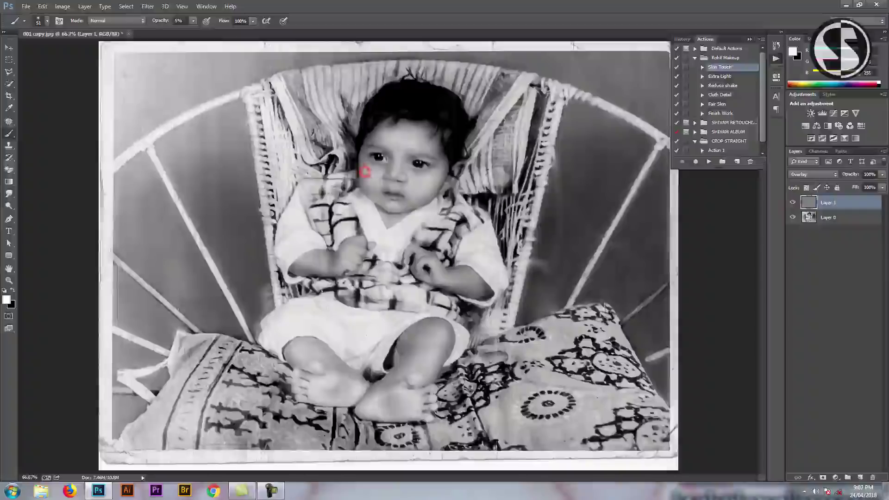
pyautogui.click(792, 203)
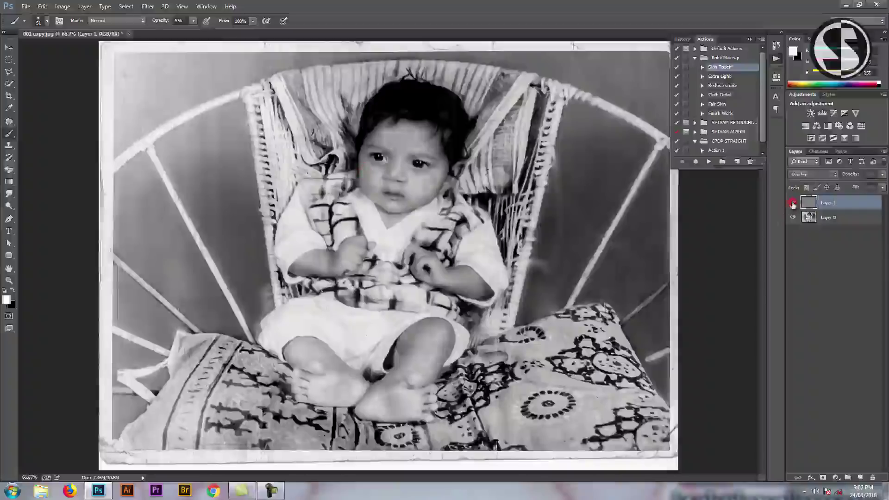
pyautogui.click(792, 202)
pyautogui.click(793, 202)
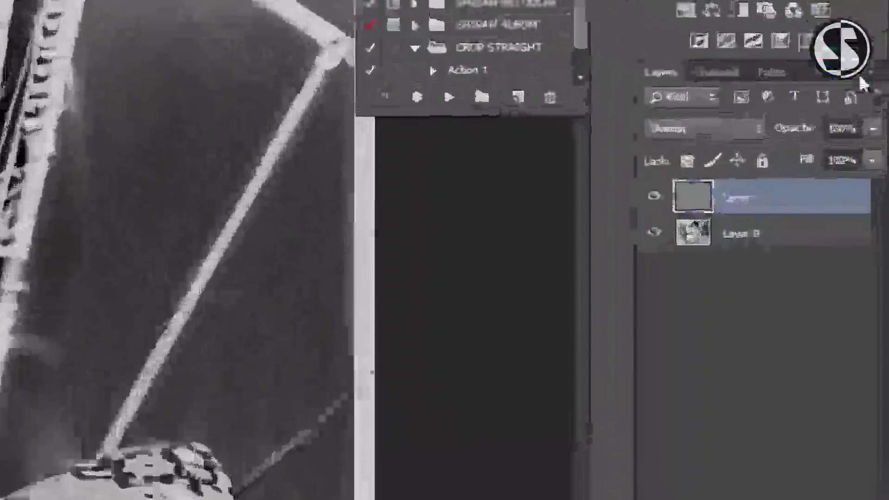
pyautogui.click(883, 151)
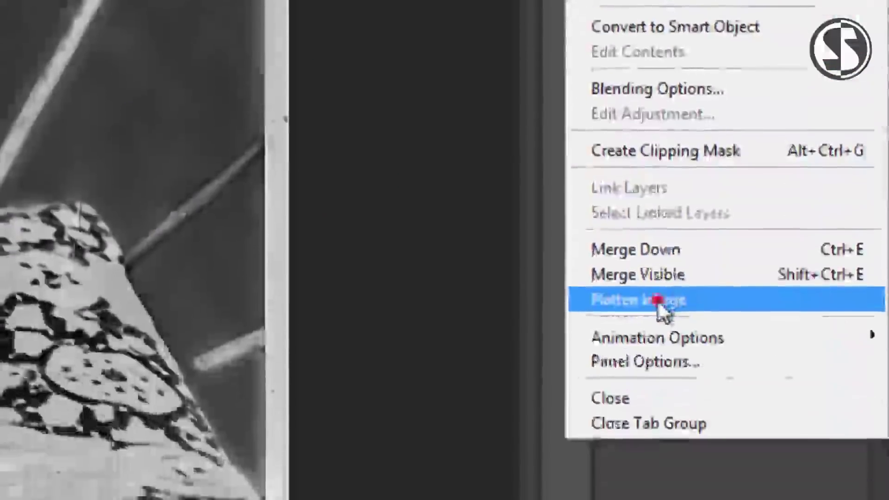
# Step: Flatten the Overlay retouch layer and photo into one Background layer using Flatten Image
pyautogui.click(658, 301)
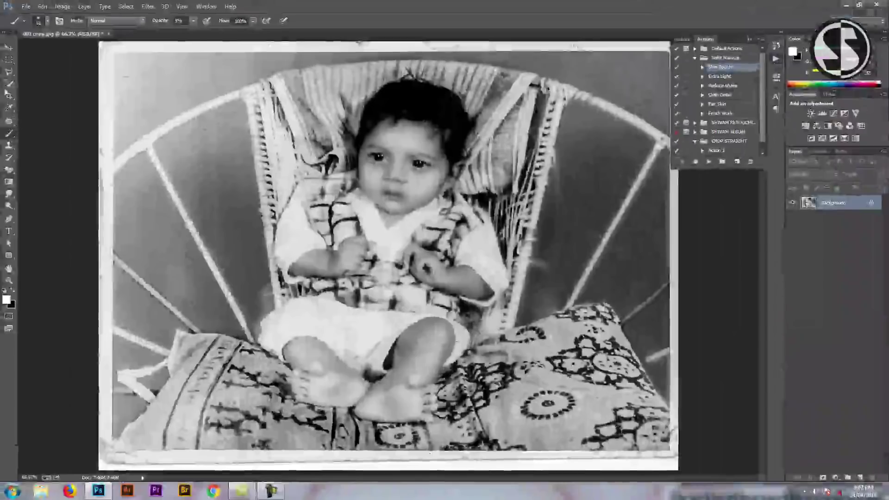
pyautogui.click(9, 96)
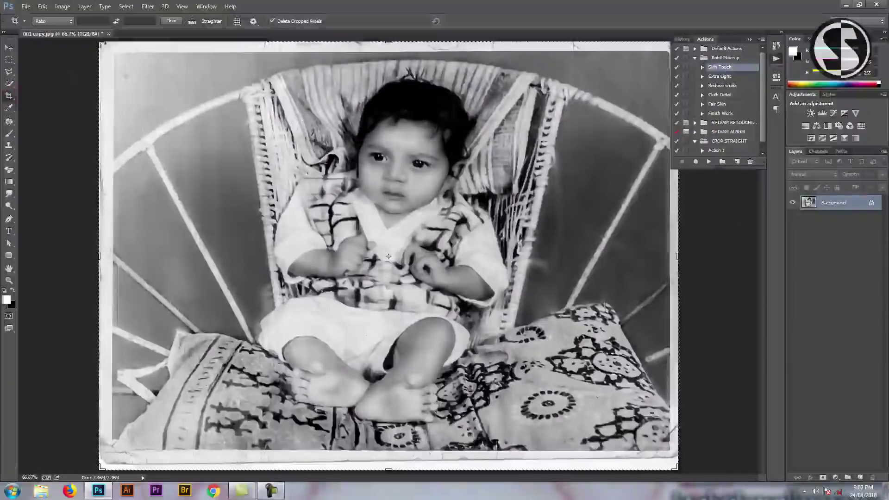
# Step: Pull the crop's top-left corner, top, bottom and right edges inward past the white border
pyautogui.moveTo(102, 44); pyautogui.dragTo(113, 24)
pyautogui.moveTo(389, 45); pyautogui.dragTo(388, 47)
pyautogui.moveTo(392, 464); pyautogui.dragTo(387, 453)
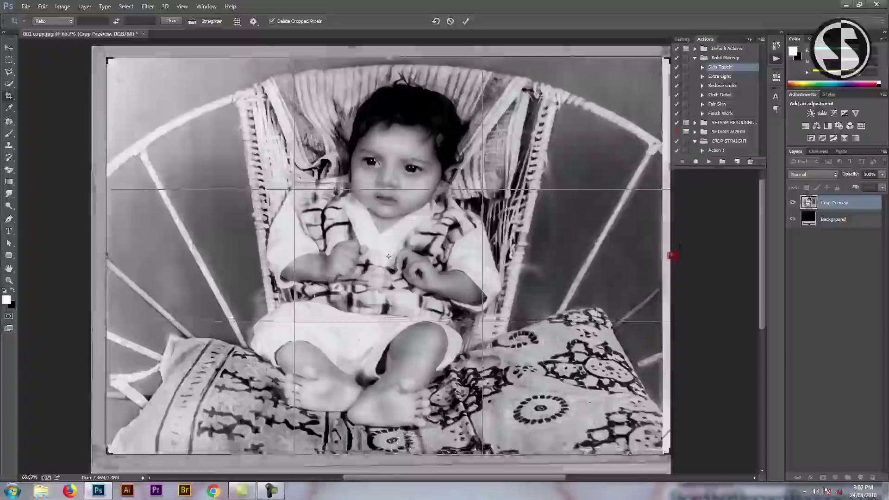
pyautogui.moveTo(670, 255); pyautogui.dragTo(667, 252)
pyautogui.click(575, 265)
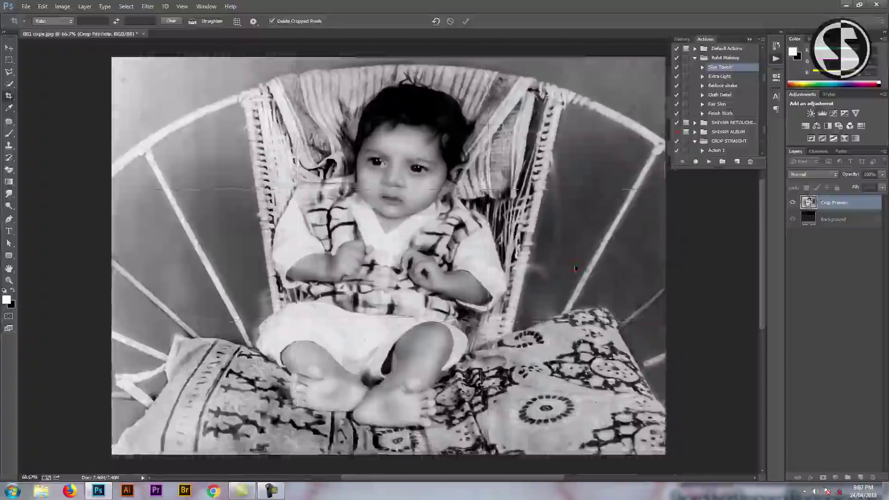